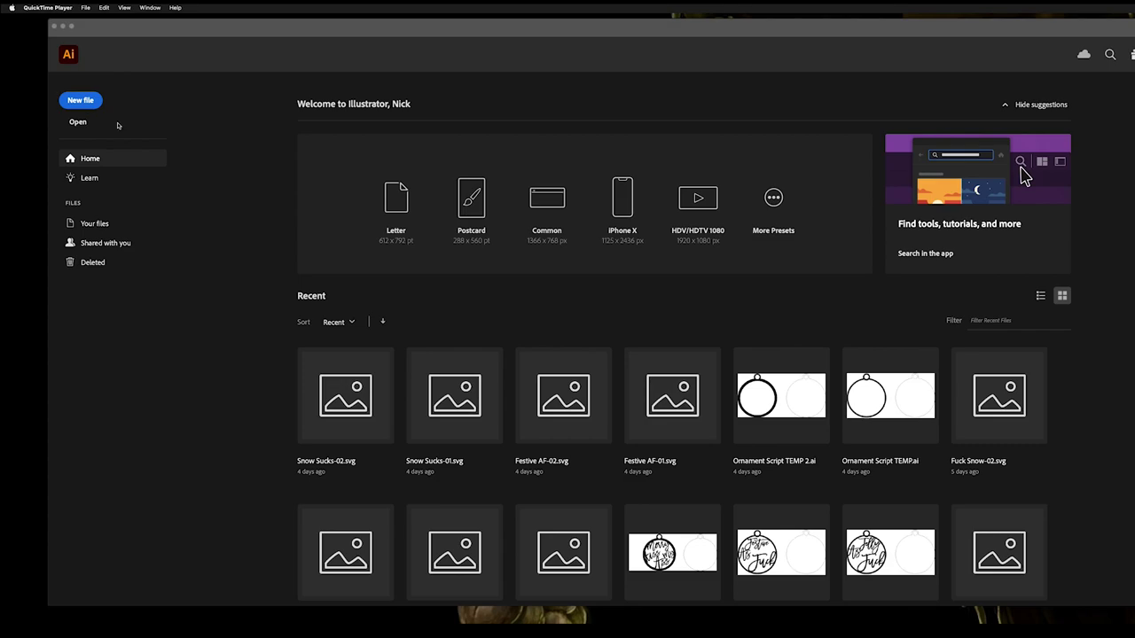
# Step: Create a new Untitled-1 document with two 5 × 5 in artboards side by side
pyautogui.click(79, 102)
pyautogui.click(79, 101)
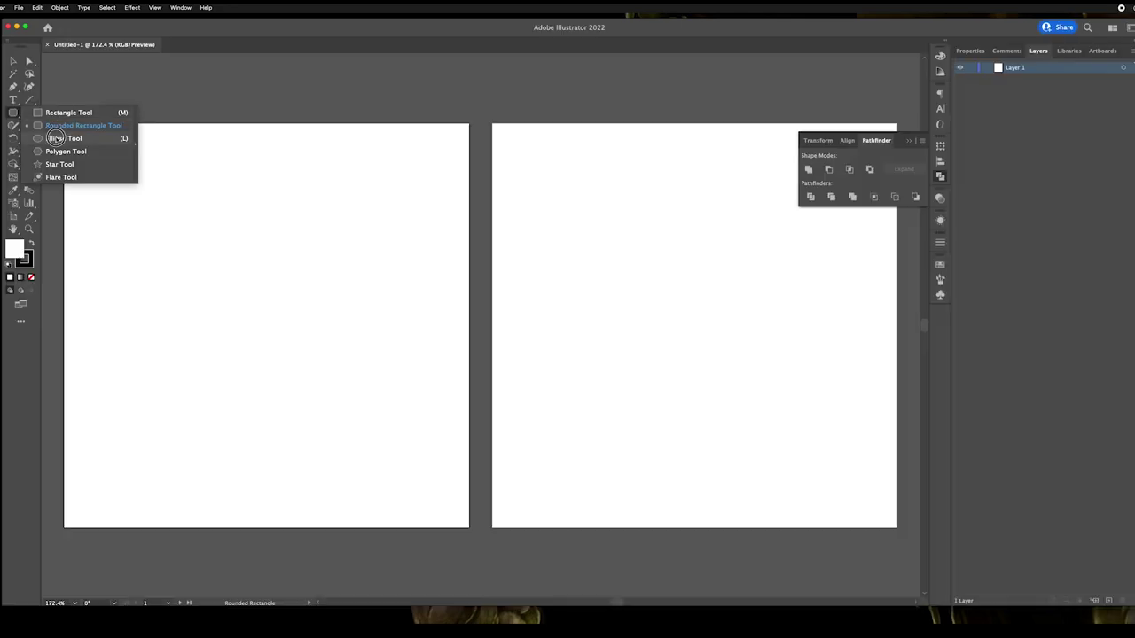
pyautogui.click(55, 139)
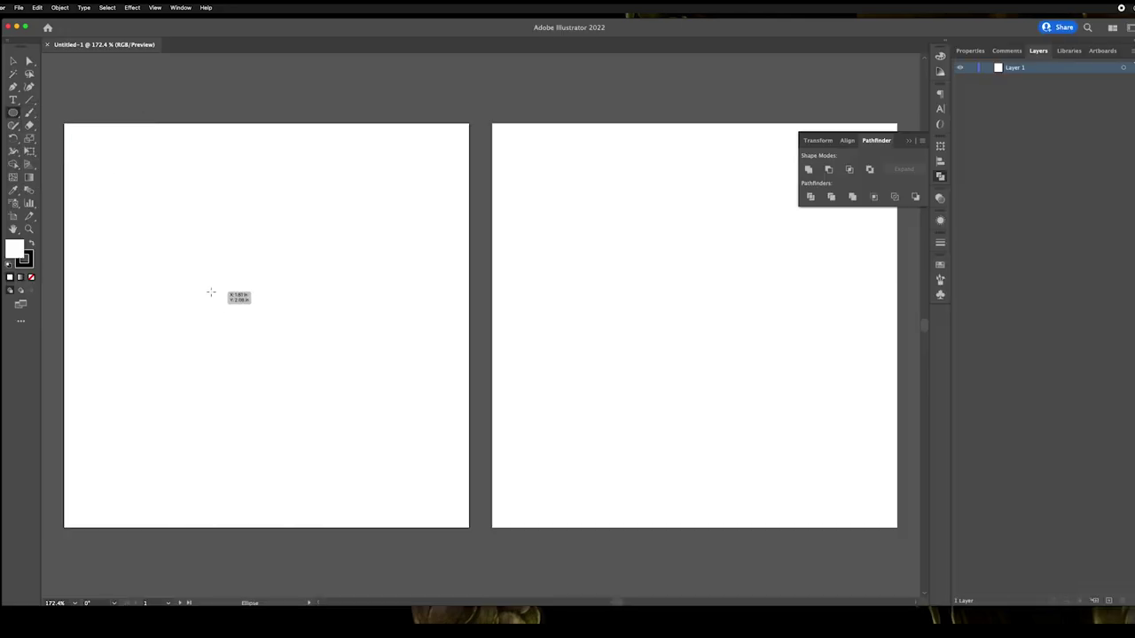
# Step: Draw a 4.25 × 4.25 in white-filled circle with a 1 pt stroke on the left artboard
pyautogui.moveTo(211, 292); pyautogui.dragTo(364, 443)
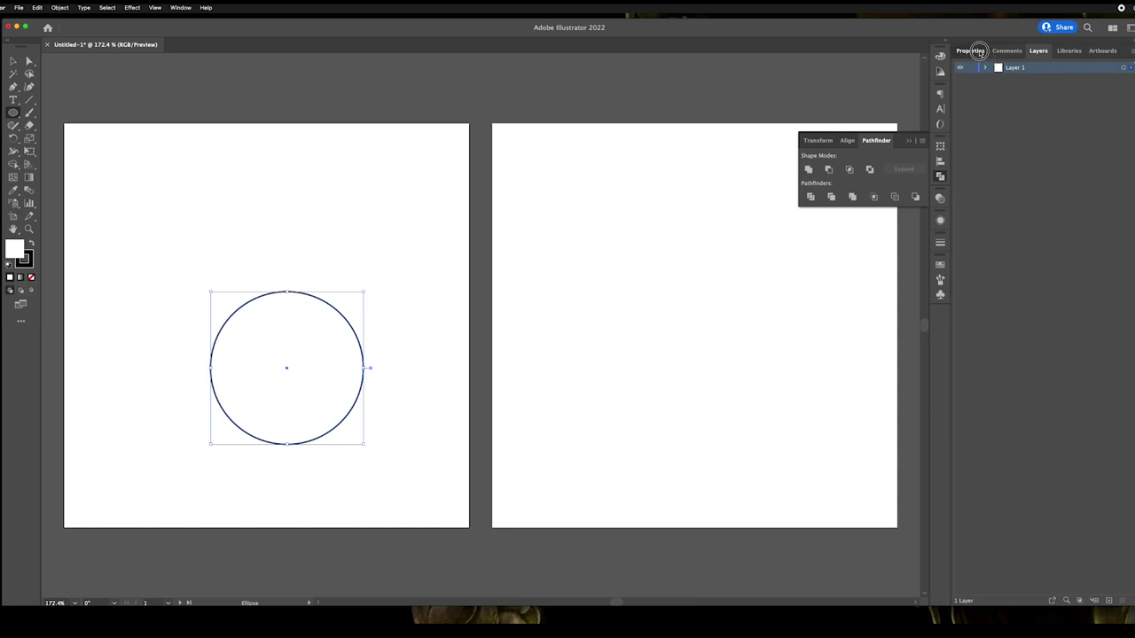
pyautogui.click(970, 51)
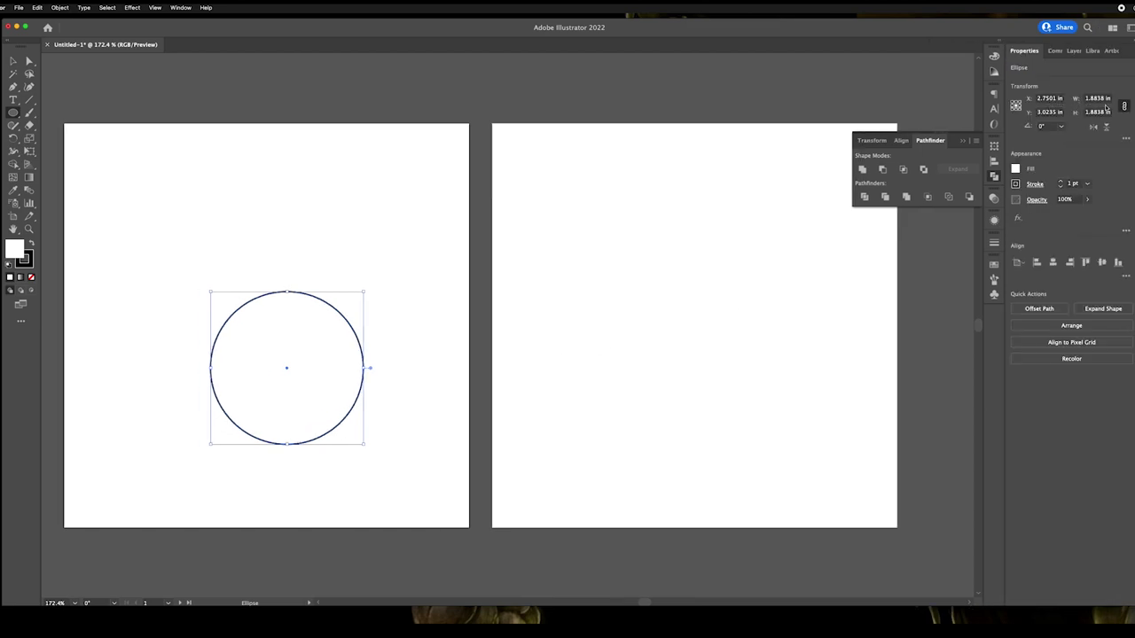
pyautogui.click(1103, 97)
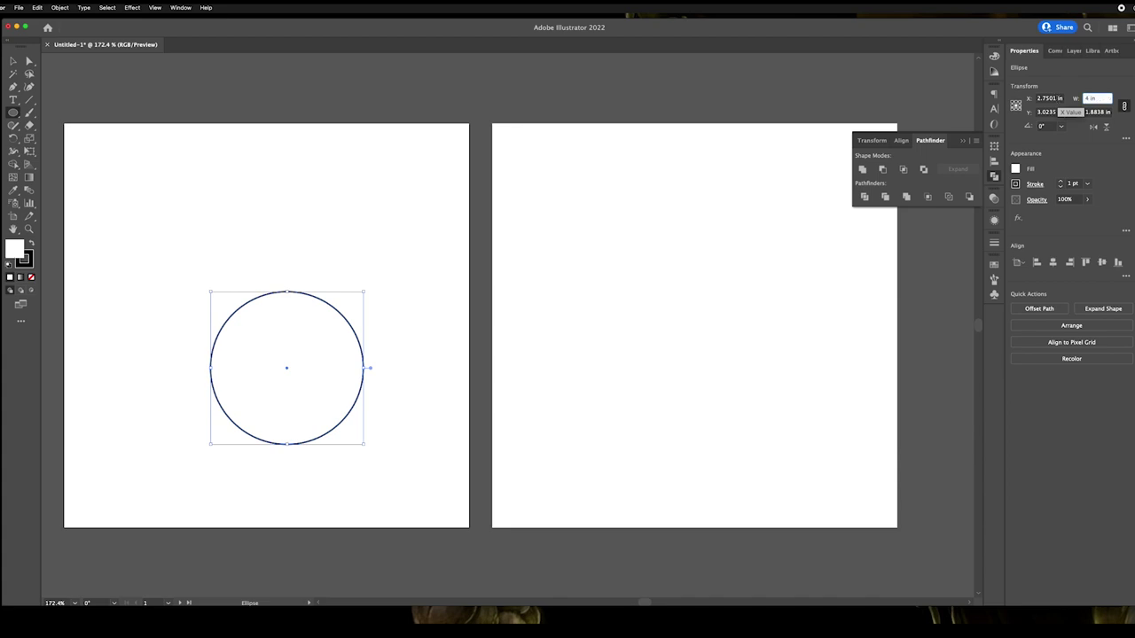
pyautogui.press('Tab')
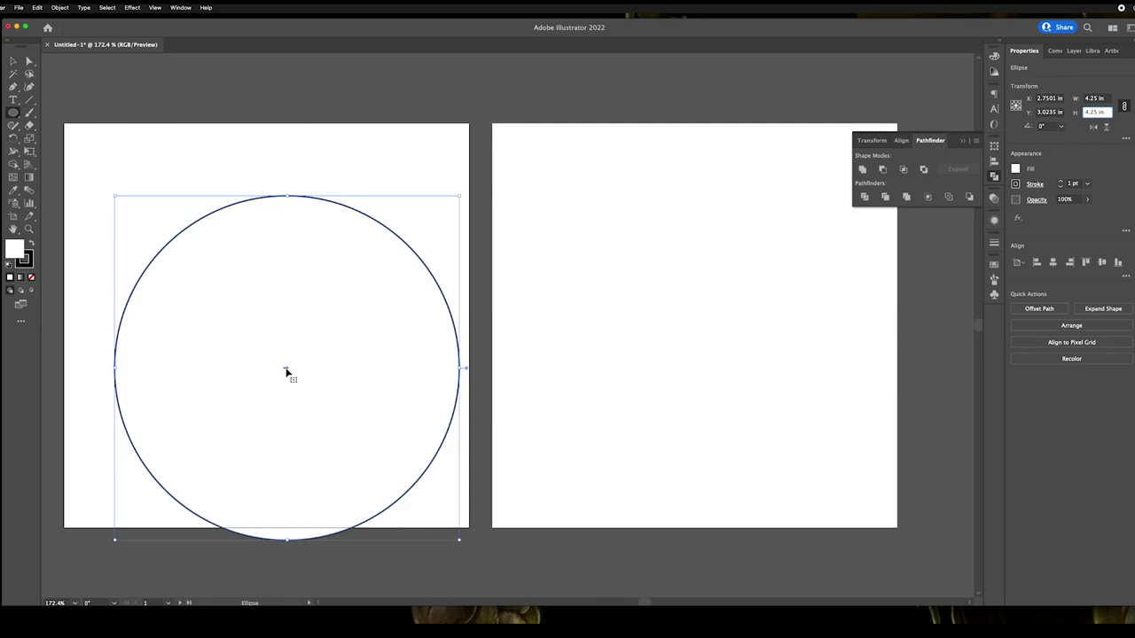
pyautogui.moveTo(286, 369); pyautogui.dragTo(260, 346)
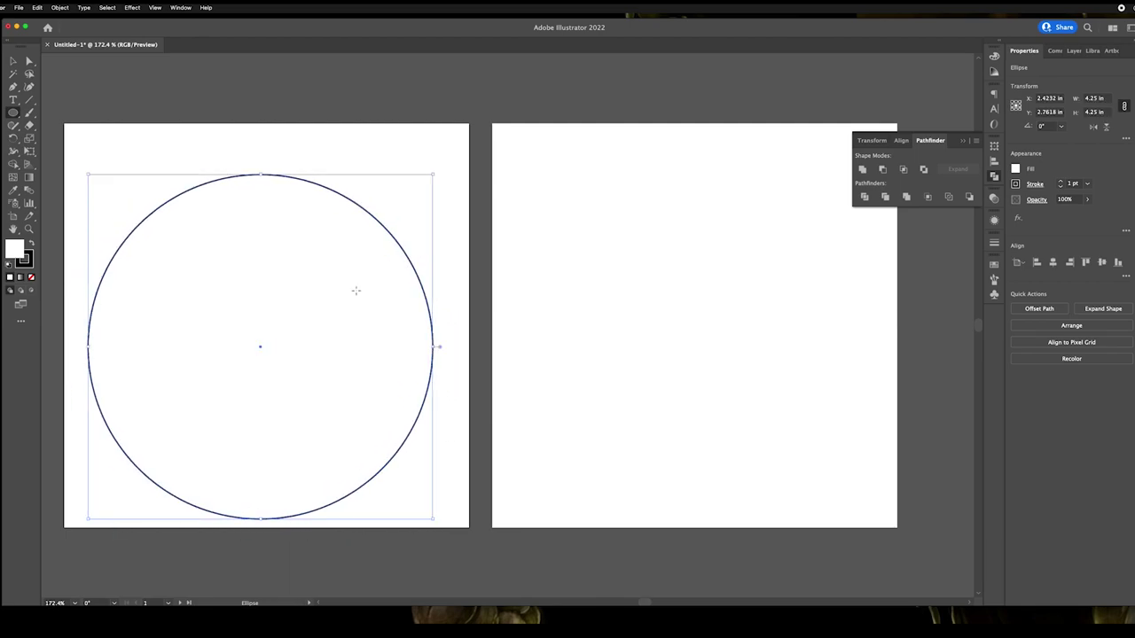
pyautogui.click(393, 246)
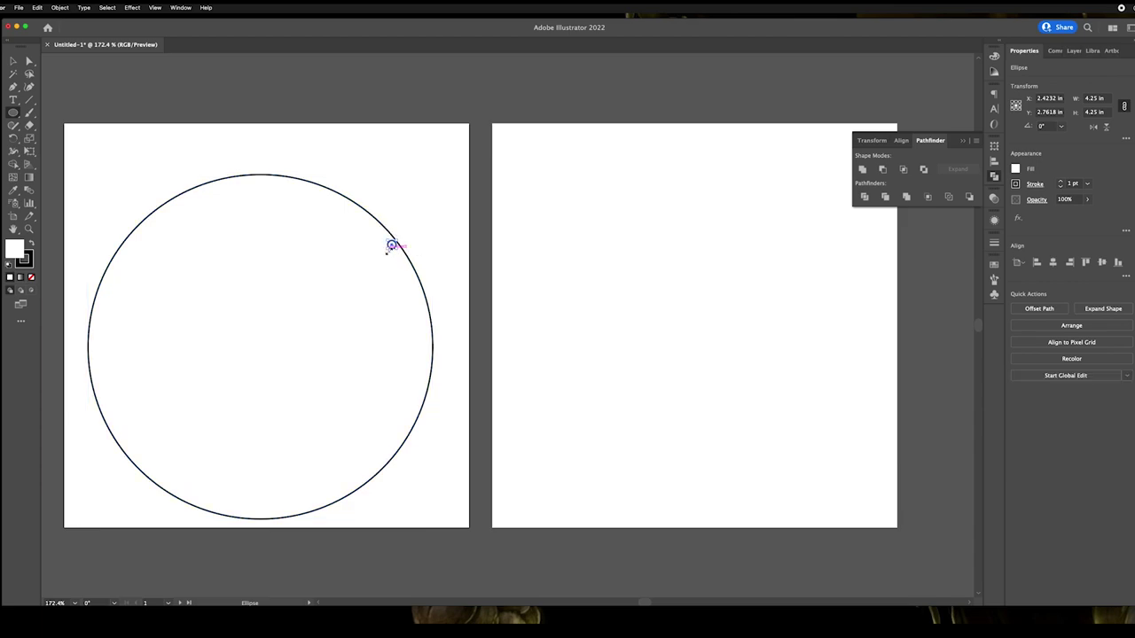
pyautogui.click(305, 281)
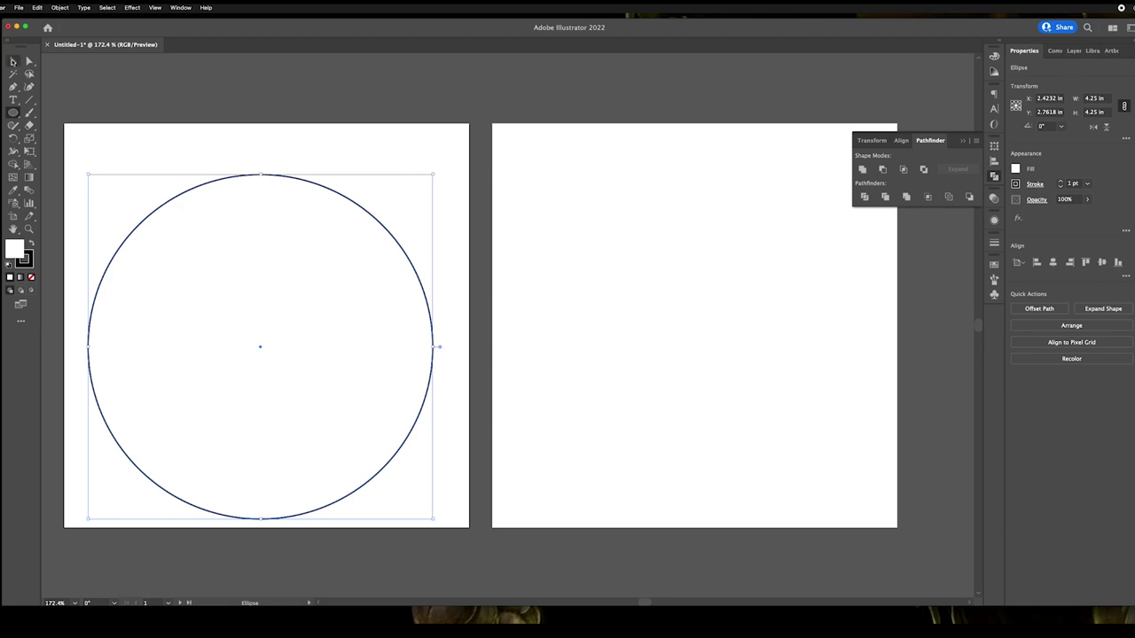
pyautogui.press('v')
pyautogui.moveTo(138, 227); pyautogui.dragTo(139, 228)
# Step: Duplicate the circle, resize the copy to 3.75 in wide, and centre it inside the original
pyautogui.press('a')
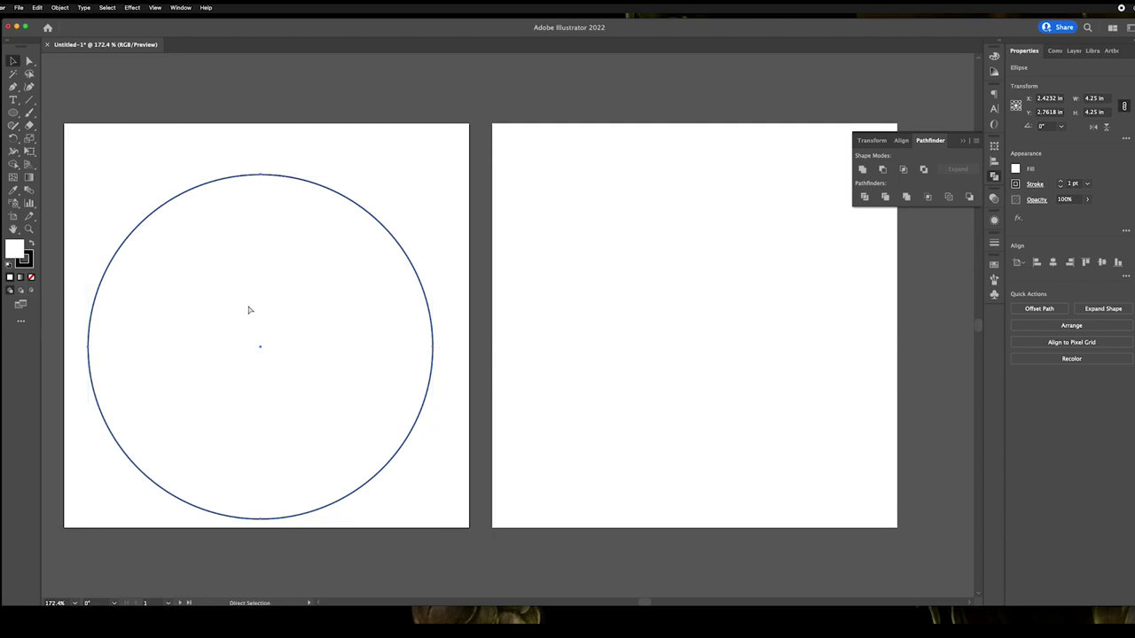
pyautogui.press('v')
pyautogui.hotkey('ctrl', 'c')
pyautogui.hotkey('ctrl', 'v')
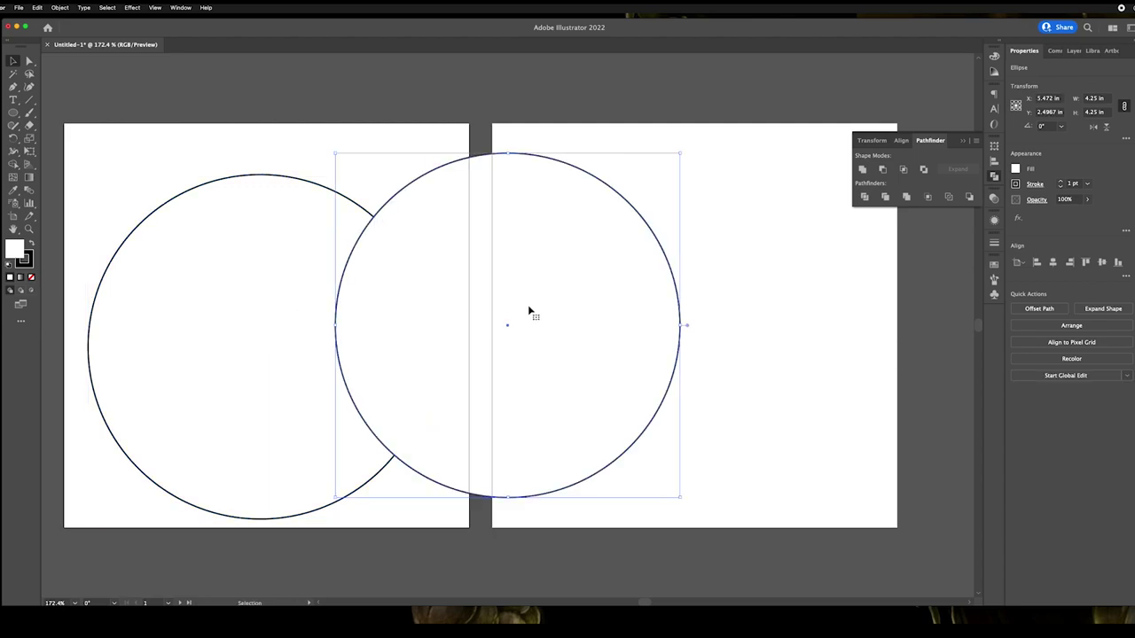
pyautogui.click(1098, 98)
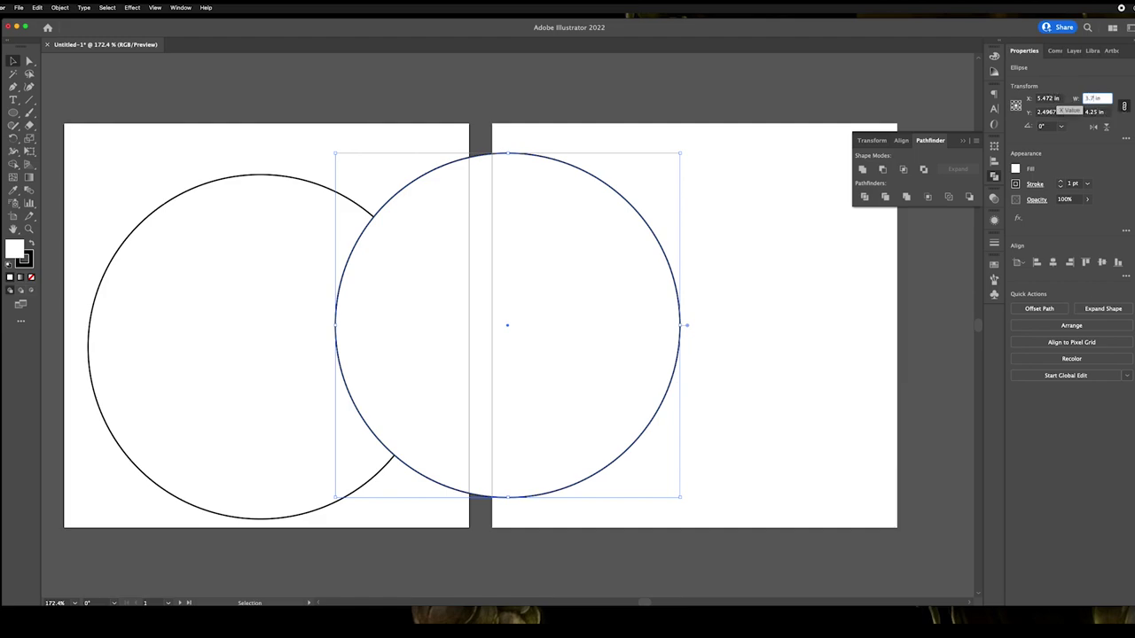
pyautogui.write('3.75')
pyautogui.press('Return')
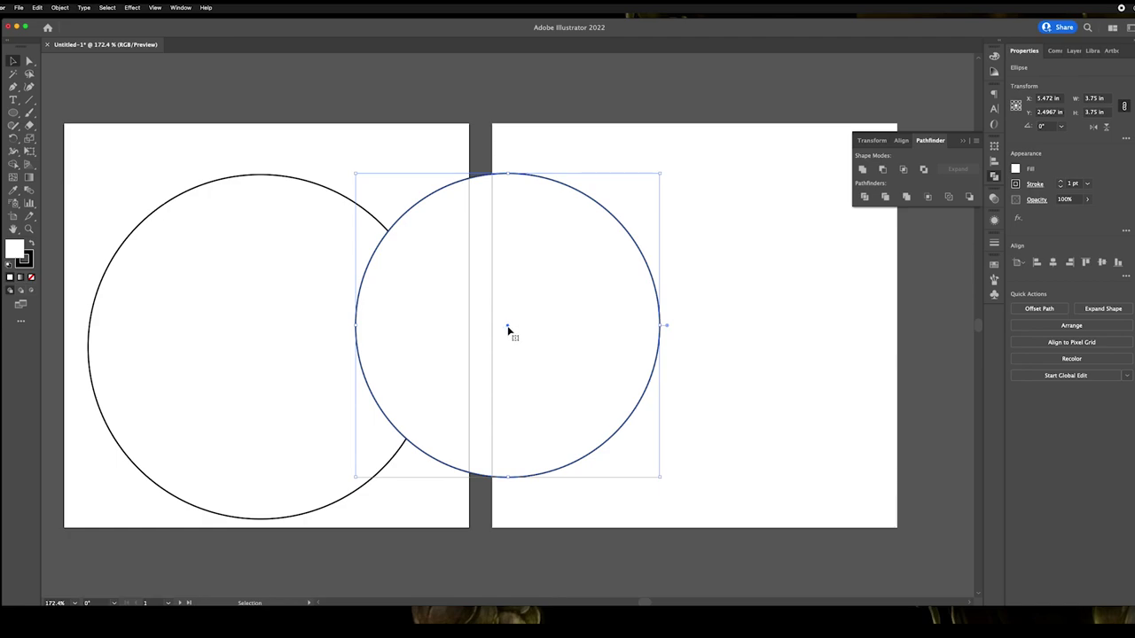
pyautogui.moveTo(508, 328); pyautogui.dragTo(260, 350)
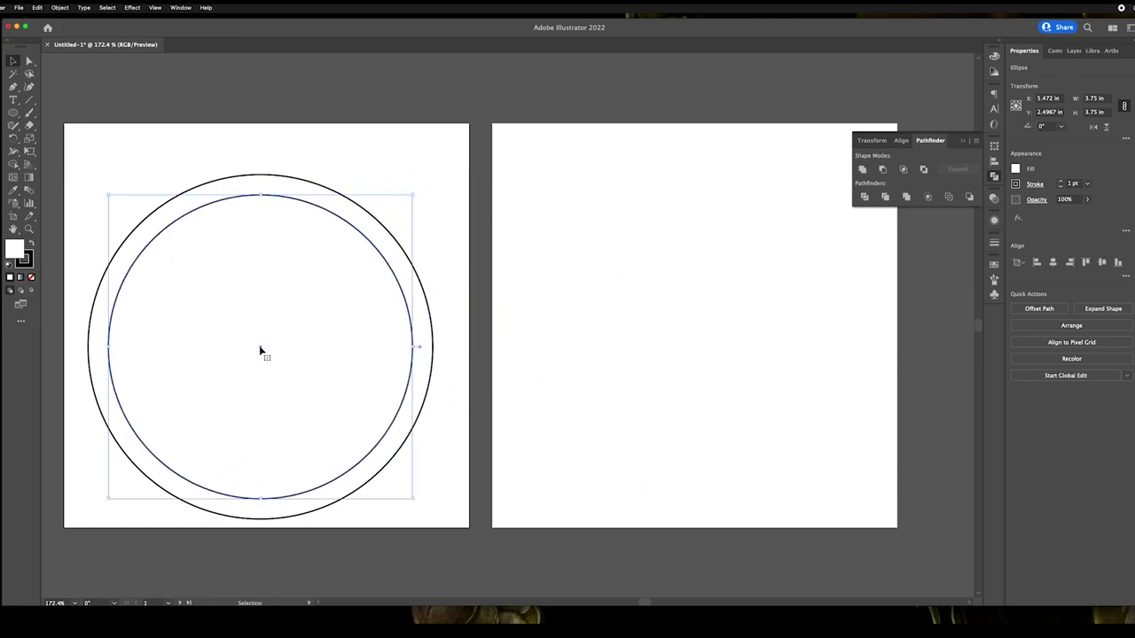
# Step: Cut the inner circle out with Minus Front and position the ring on the left artboard
pyautogui.keyDown('shift'); pyautogui.click(218, 180); pyautogui.keyUp('shift')
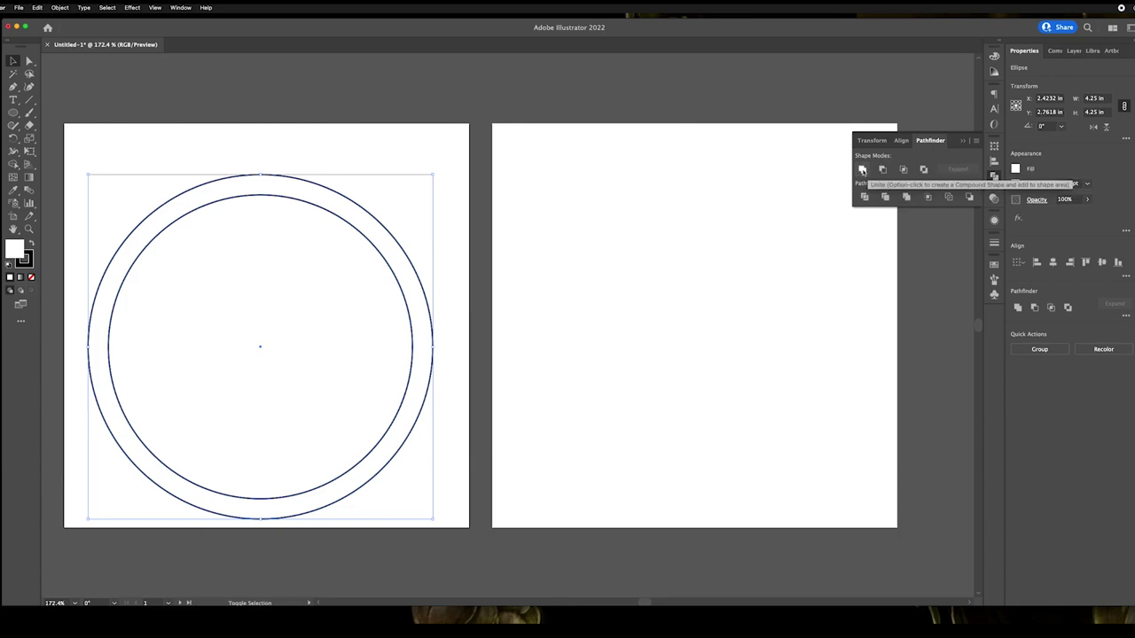
pyautogui.click(862, 170)
pyautogui.press('super+z')
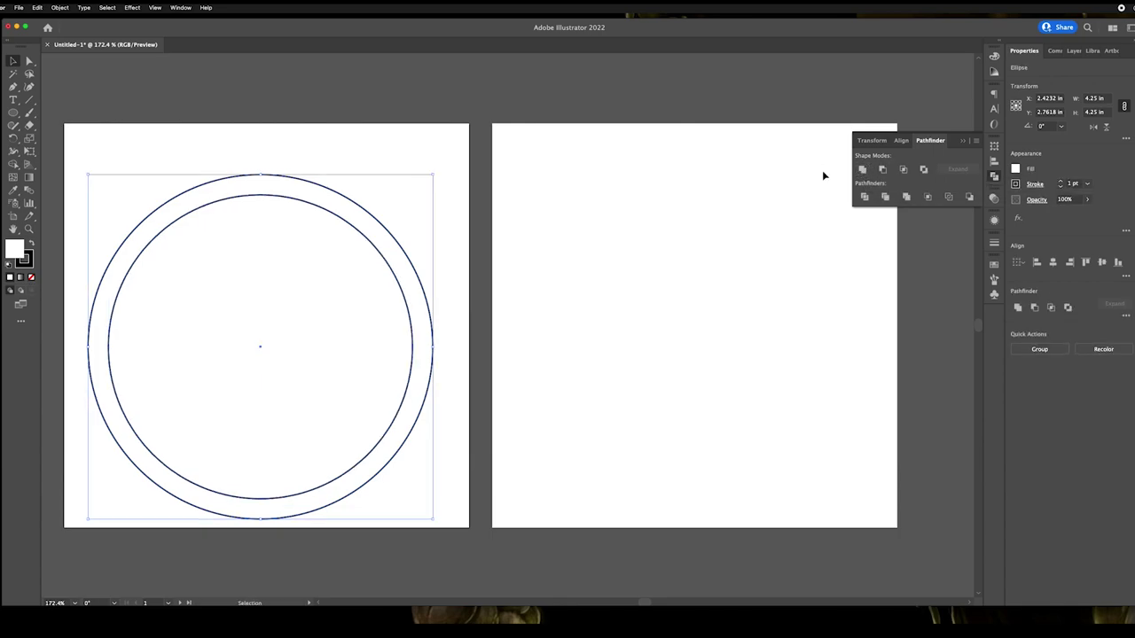
pyautogui.click(882, 170)
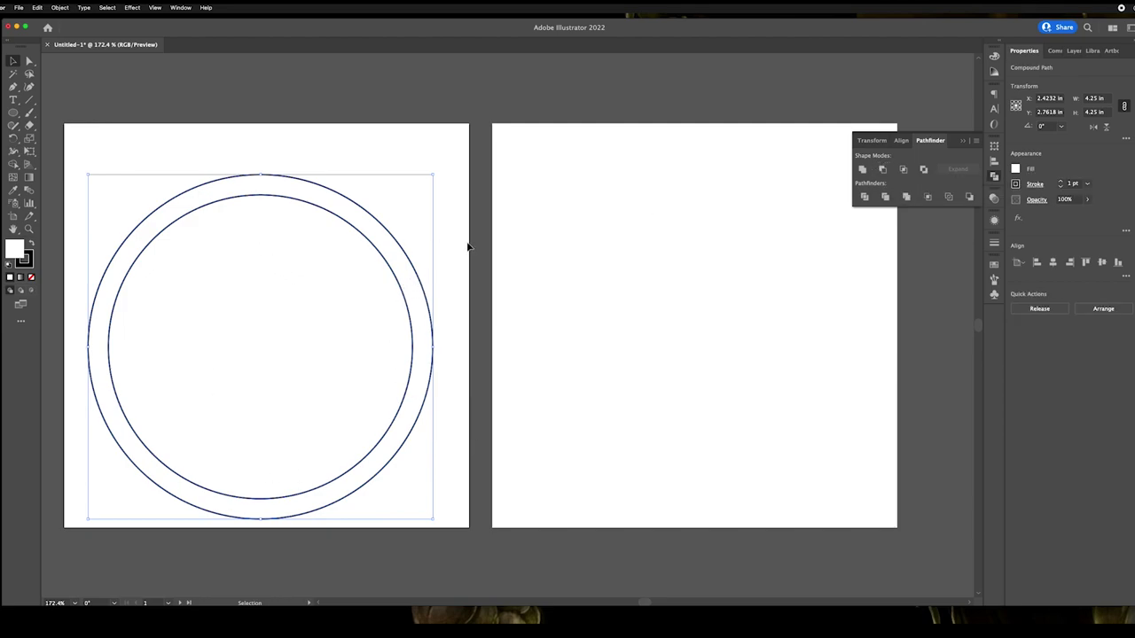
pyautogui.click(420, 256)
pyautogui.moveTo(398, 273)
pyautogui.mouseDown()
pyautogui.moveTo(666, 274)
pyautogui.moveTo(397, 280)
pyautogui.moveTo(398, 255)
pyautogui.mouseUp()
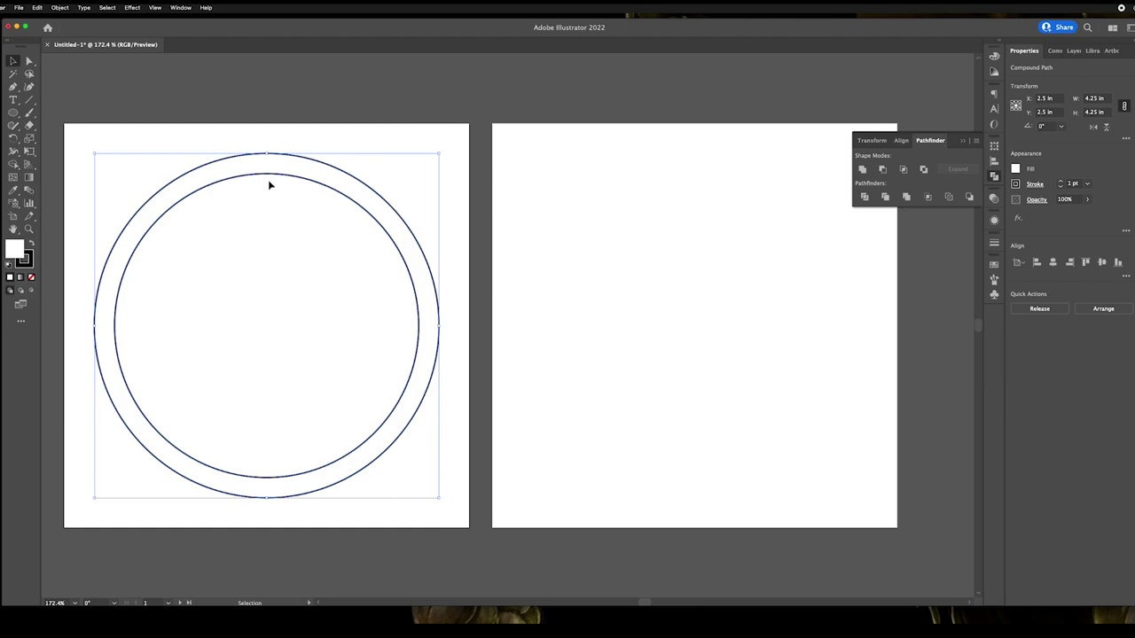
pyautogui.moveTo(269, 178); pyautogui.dragTo(268, 195)
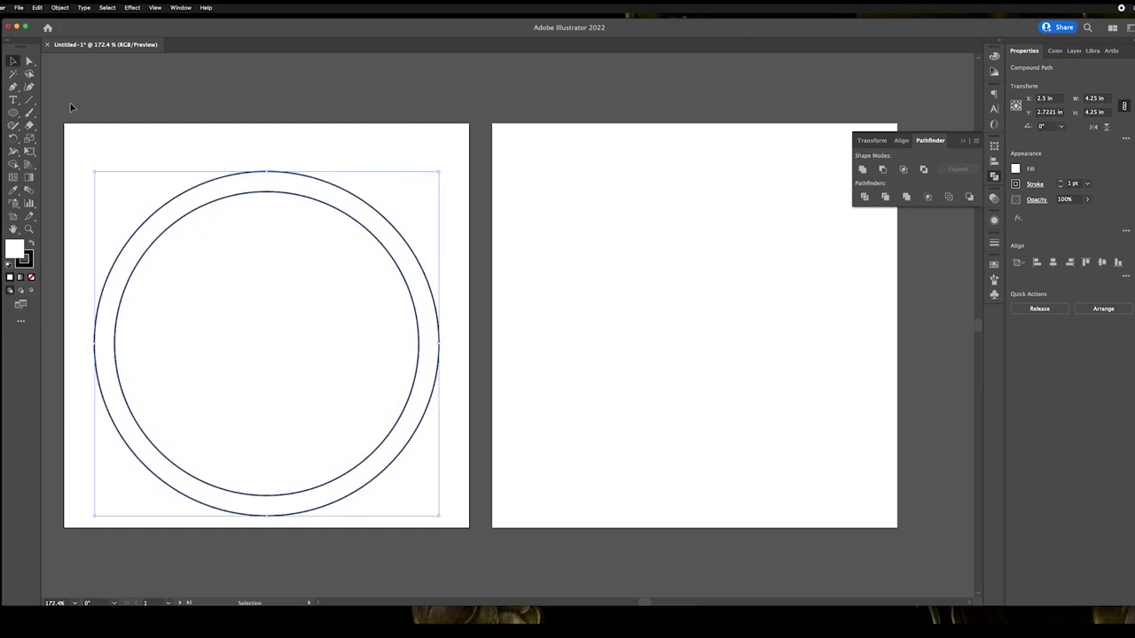
# Step: Draw a small 0.75 in circle at the artboard's top-left
pyautogui.click(14, 112)
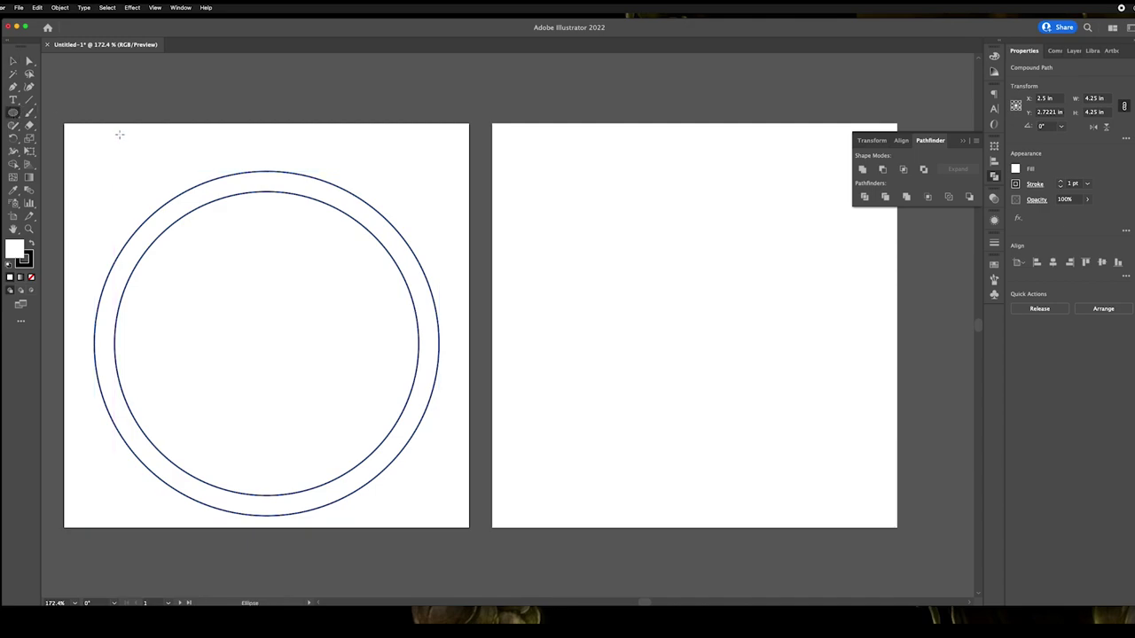
pyautogui.moveTo(119, 134)
pyautogui.mouseDown()
pyautogui.moveTo(177, 171)
pyautogui.moveTo(165, 180)
pyautogui.mouseUp()
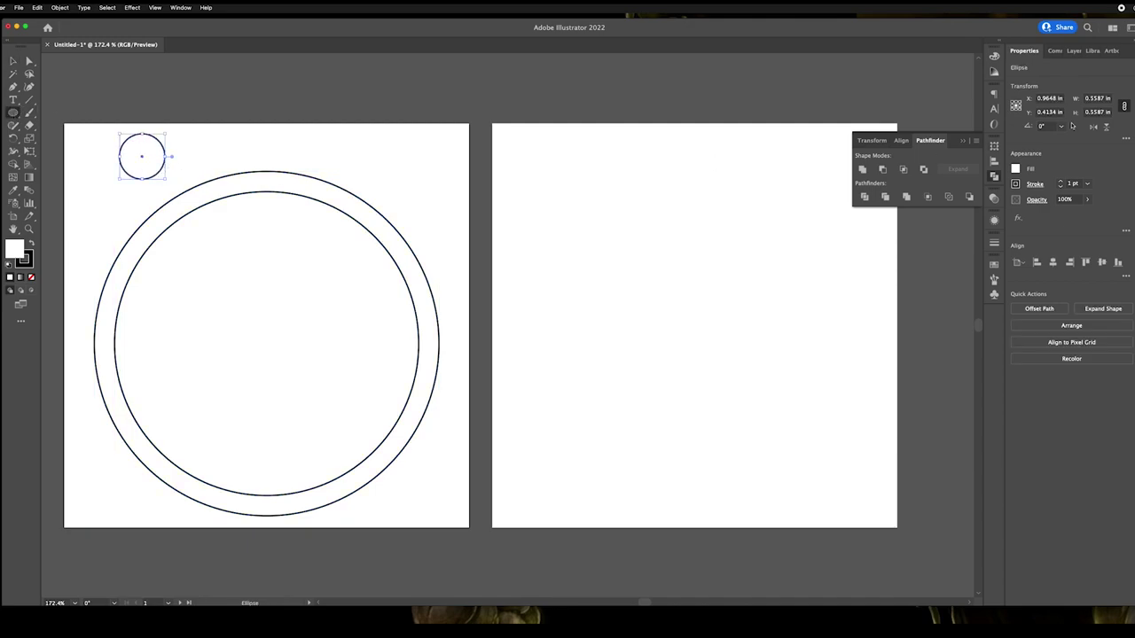
pyautogui.click(1099, 101)
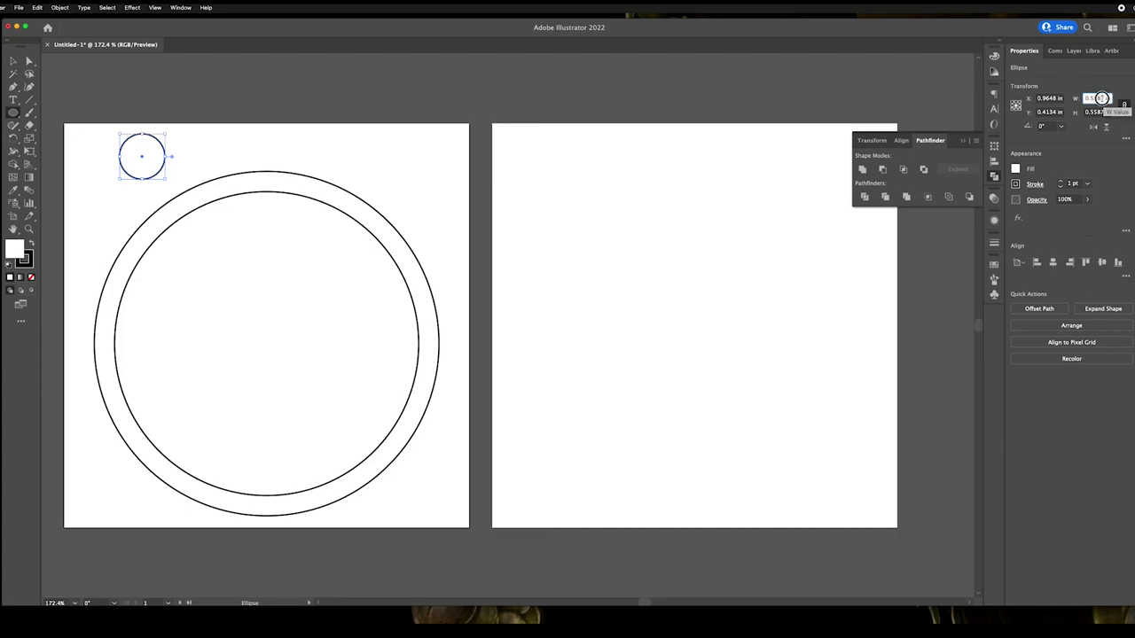
pyautogui.moveTo(1102, 99); pyautogui.dragTo(1089, 98)
pyautogui.press('Escape')
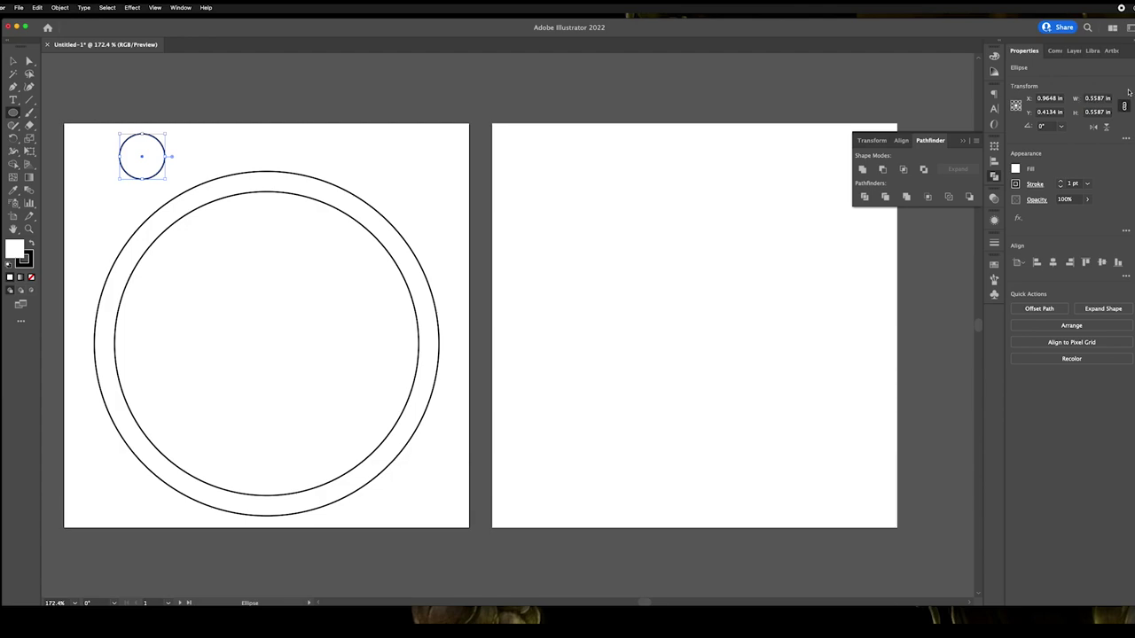
pyautogui.click(1098, 99)
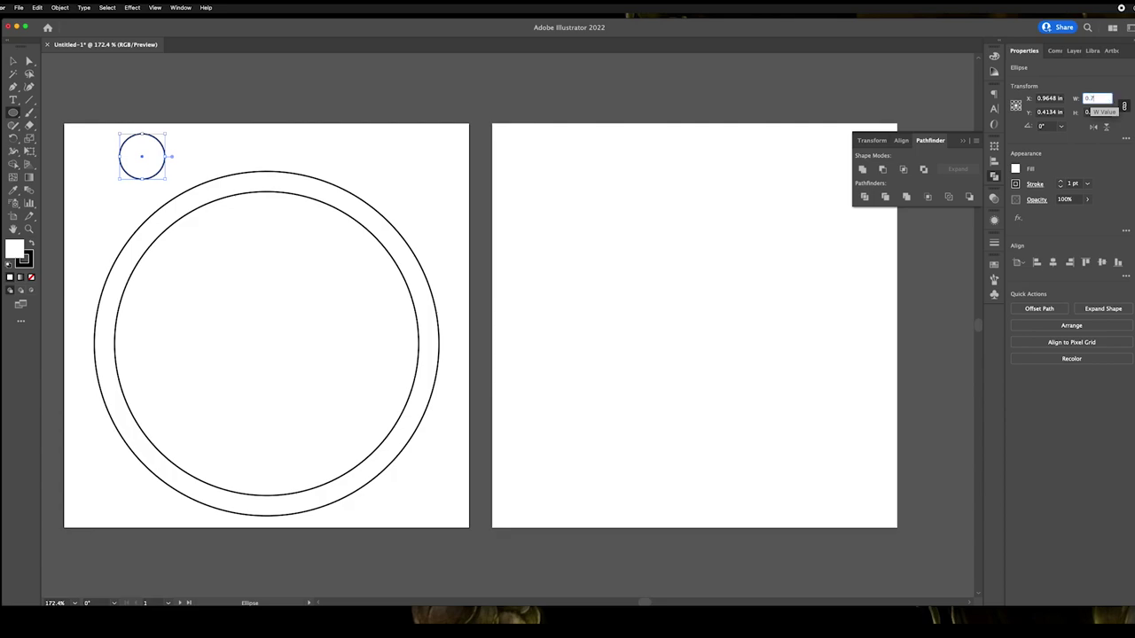
pyautogui.write('0.75')
pyautogui.press('Return')
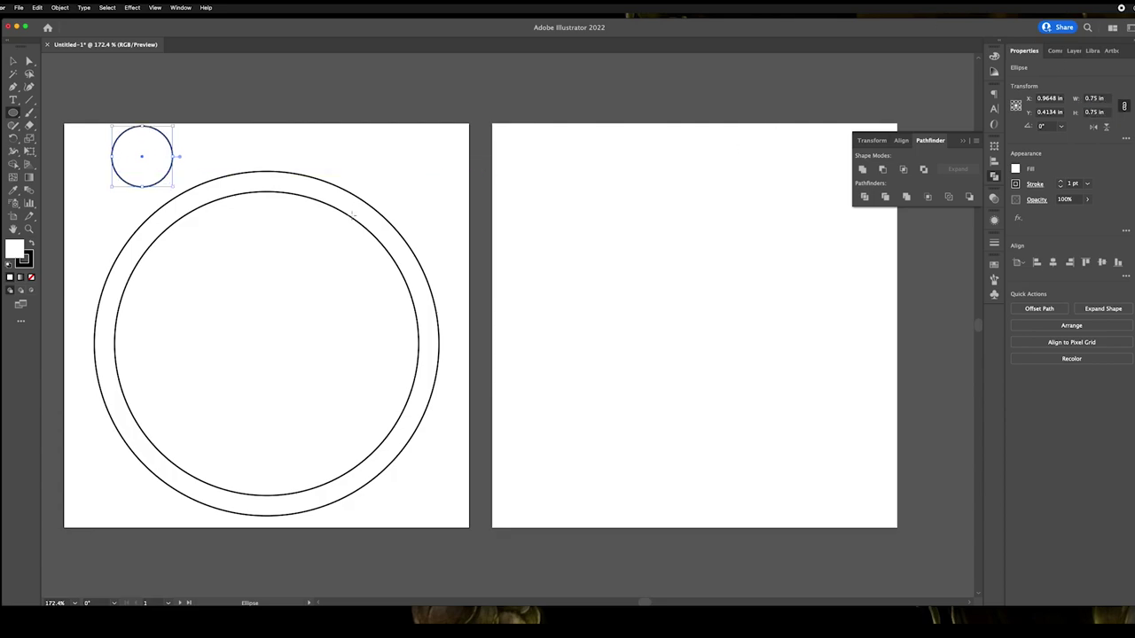
# Step: Paste a copy, shrink it to 0.5 in, and centre it inside the 0.75 in circle
pyautogui.press('super+v')
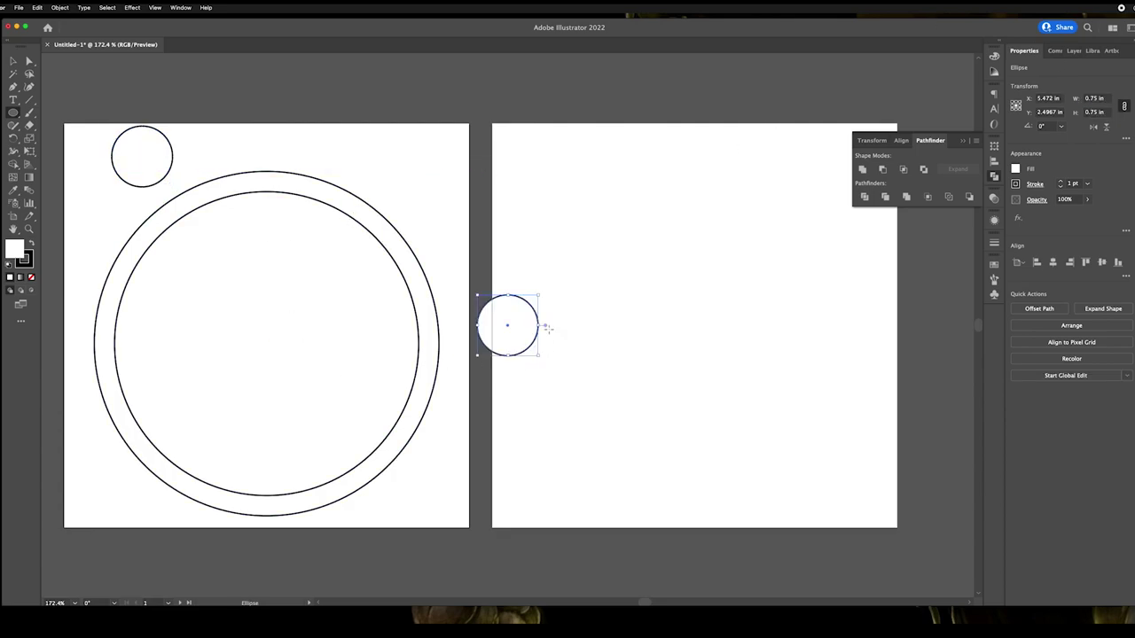
pyautogui.moveTo(510, 327); pyautogui.dragTo(104, 213)
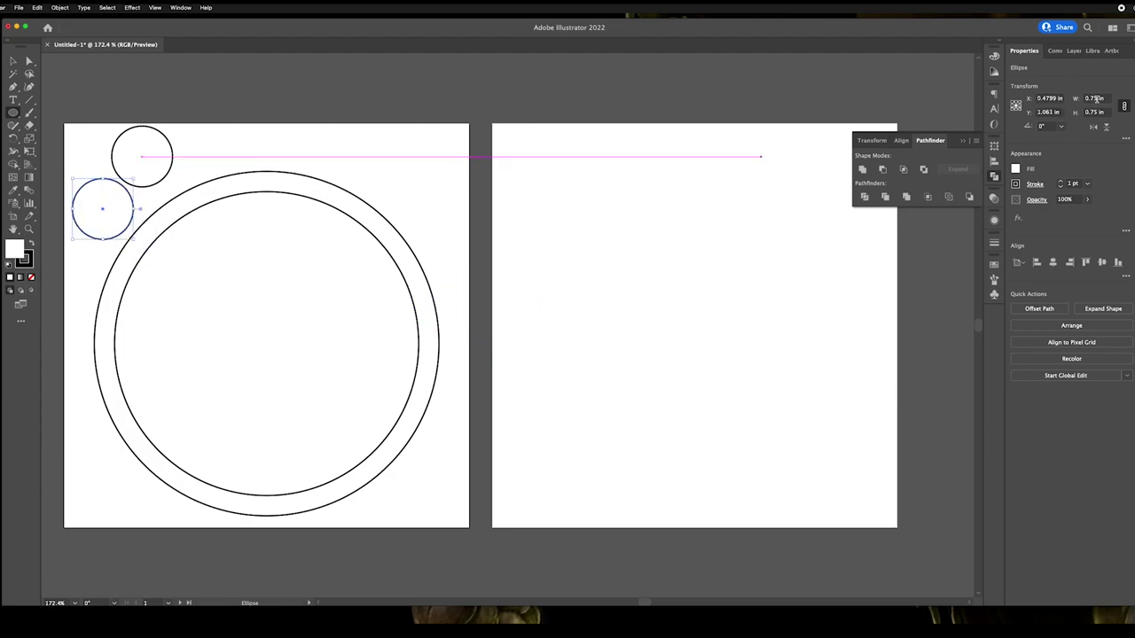
pyautogui.click(1096, 99)
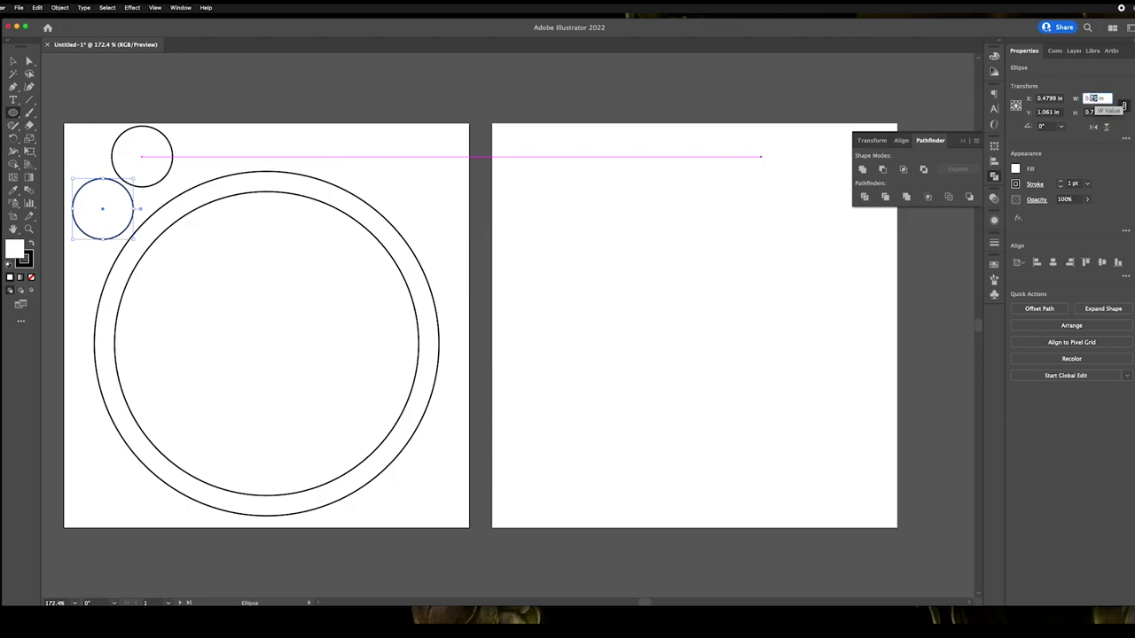
pyautogui.write('0.5')
pyautogui.press('Return')
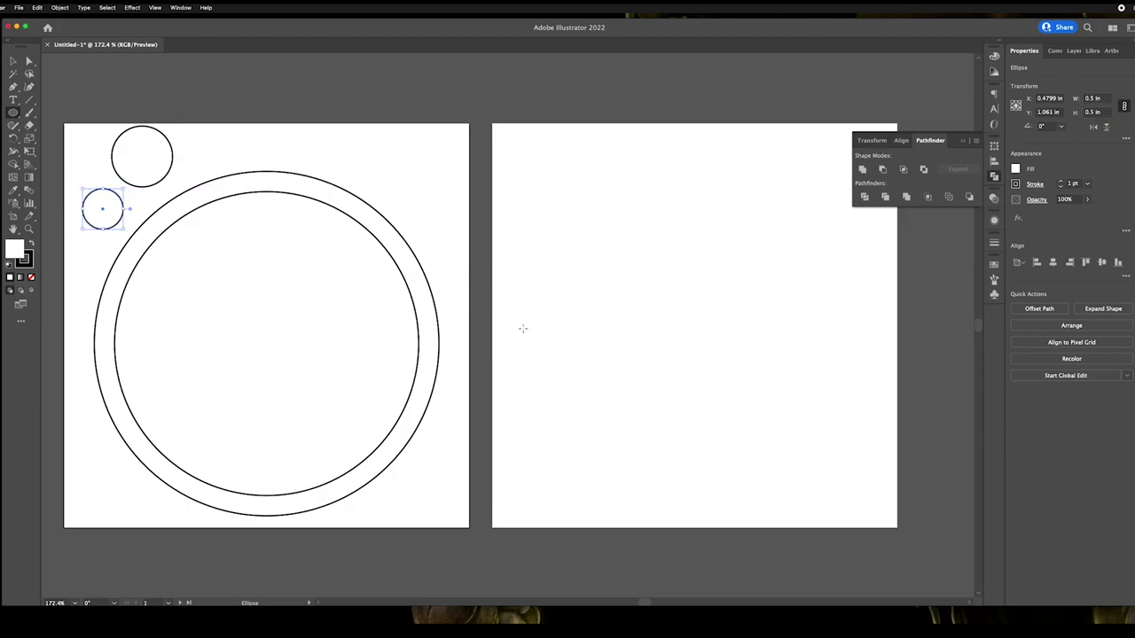
pyautogui.moveTo(102, 210); pyautogui.dragTo(144, 160)
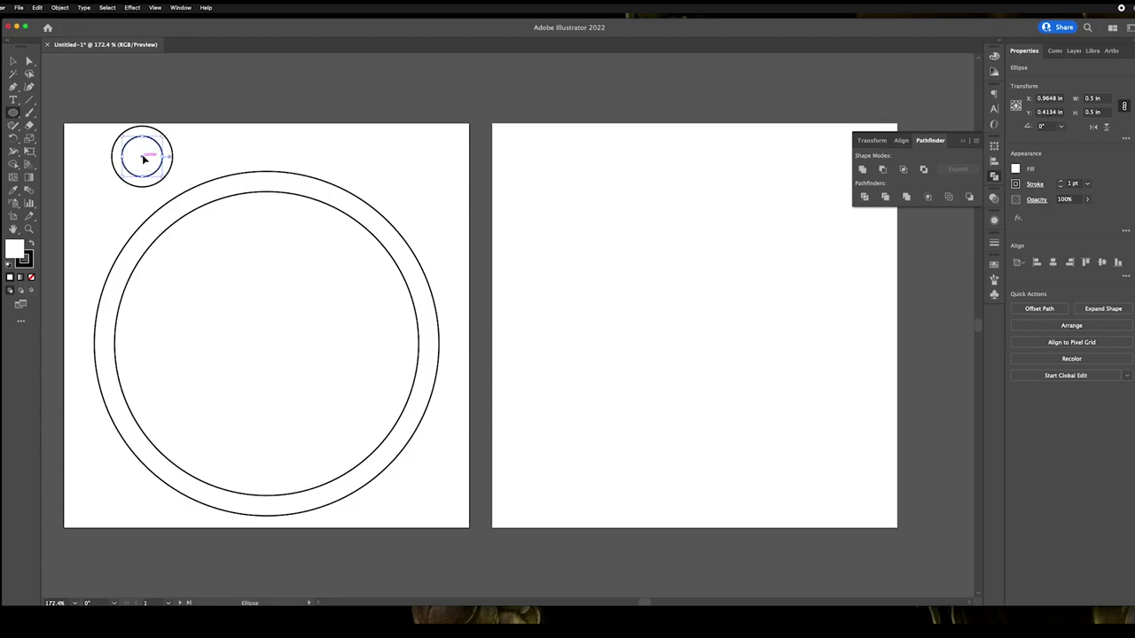
# Step: Cut the small circles into a loop with Minus Front and unite it onto the ring's top
pyautogui.click(14, 60)
pyautogui.keyDown('shift'); pyautogui.click(112, 158); pyautogui.keyUp('shift')
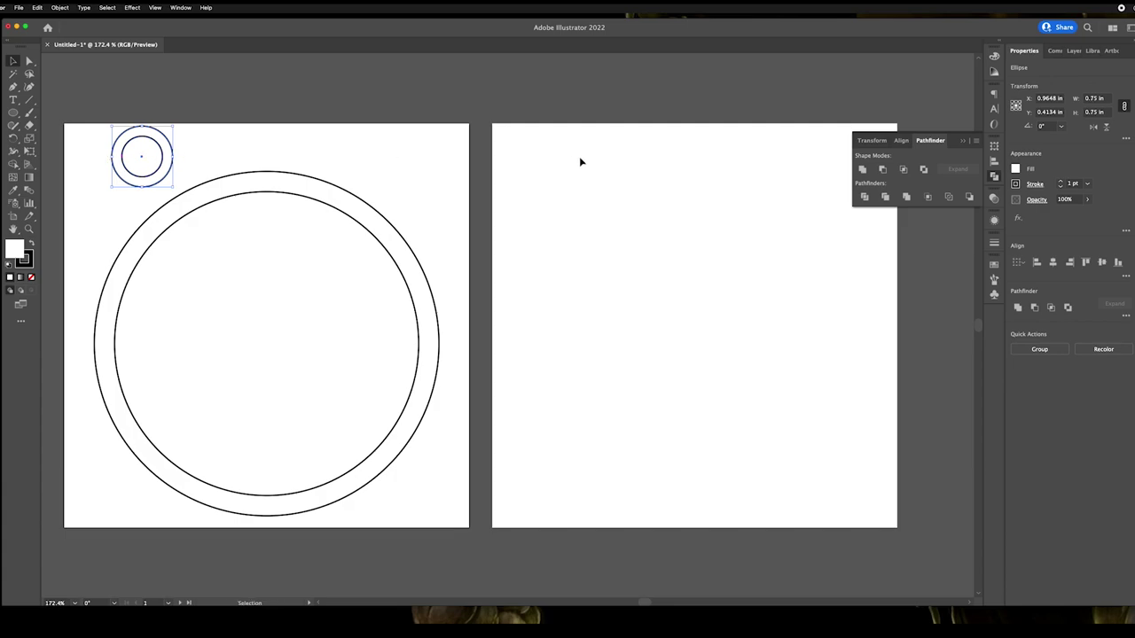
pyautogui.click(883, 170)
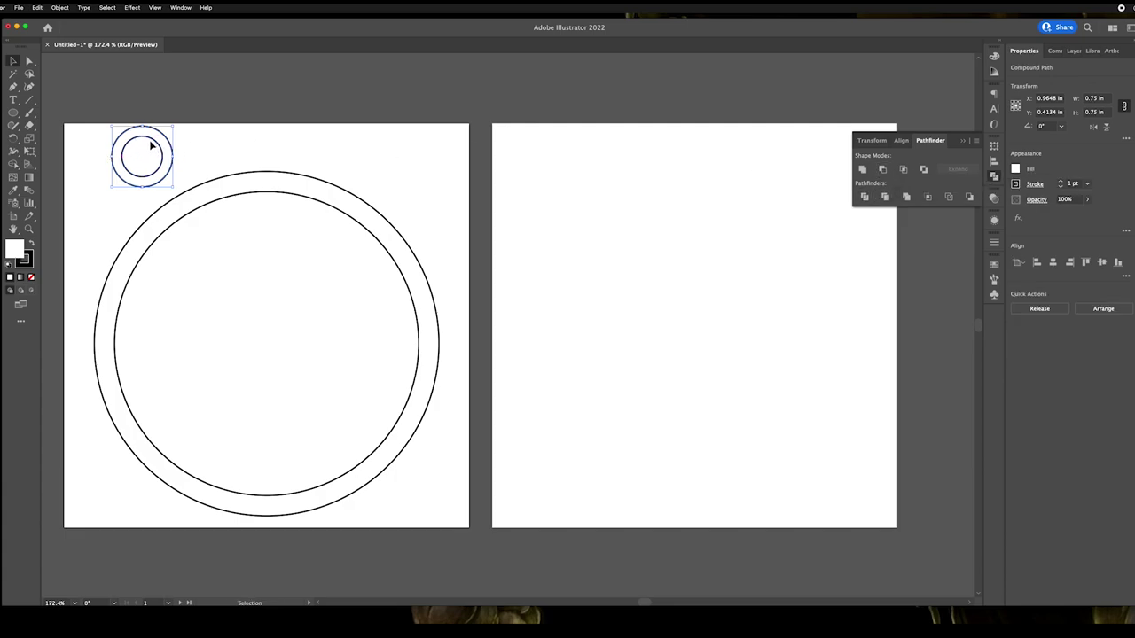
pyautogui.moveTo(156, 144); pyautogui.dragTo(280, 151)
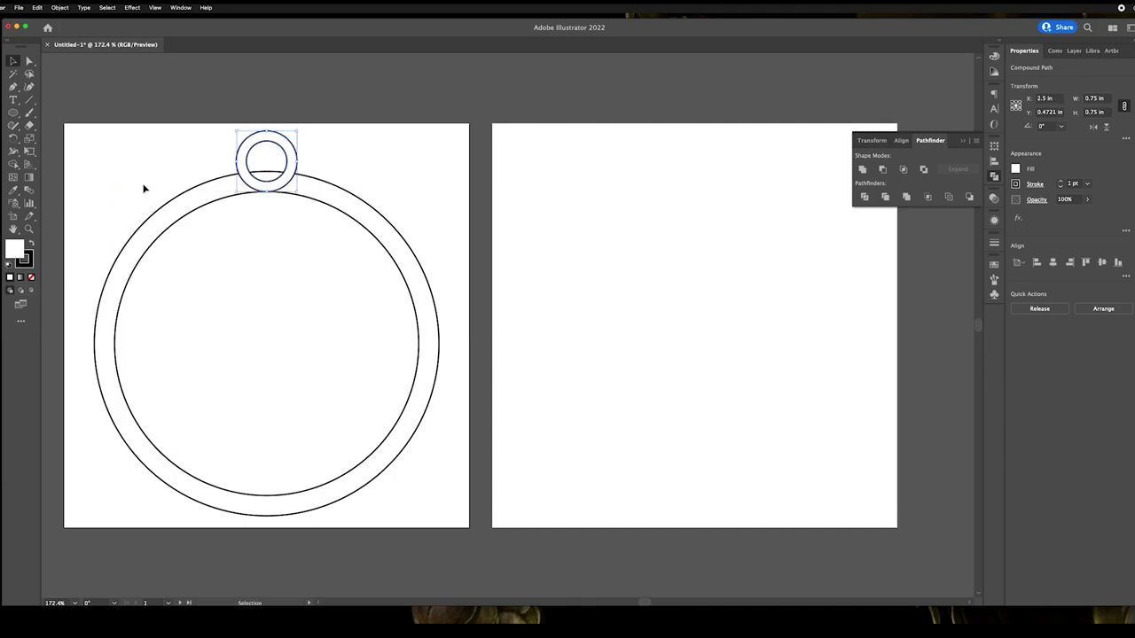
pyautogui.keyDown('shift'); pyautogui.click(199, 186); pyautogui.keyUp('shift')
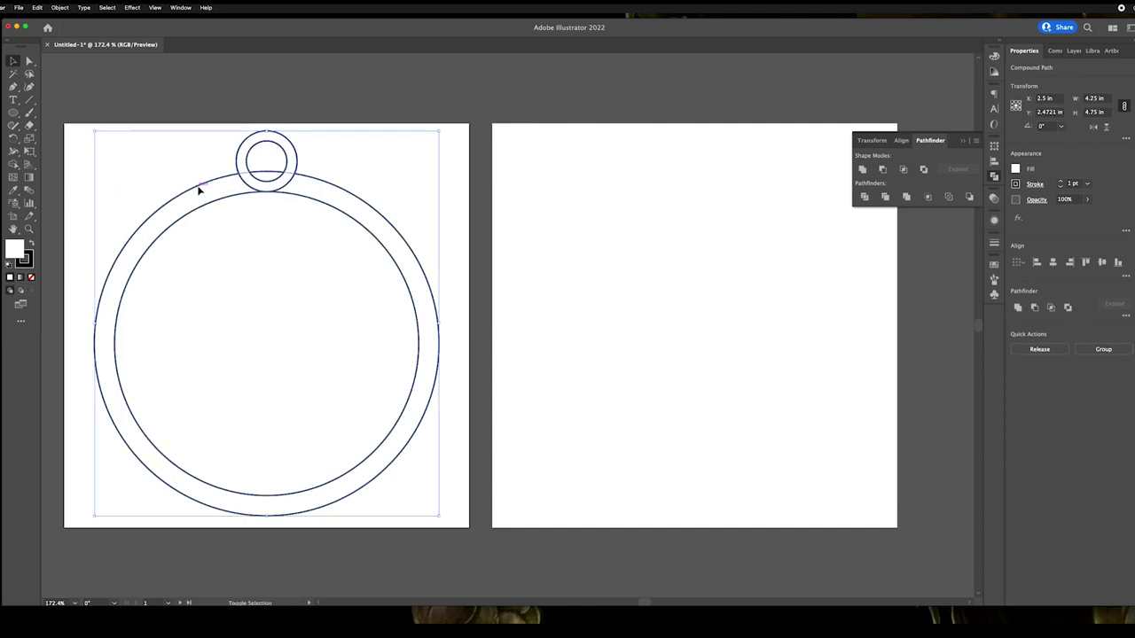
pyautogui.click(862, 172)
pyautogui.click(674, 160)
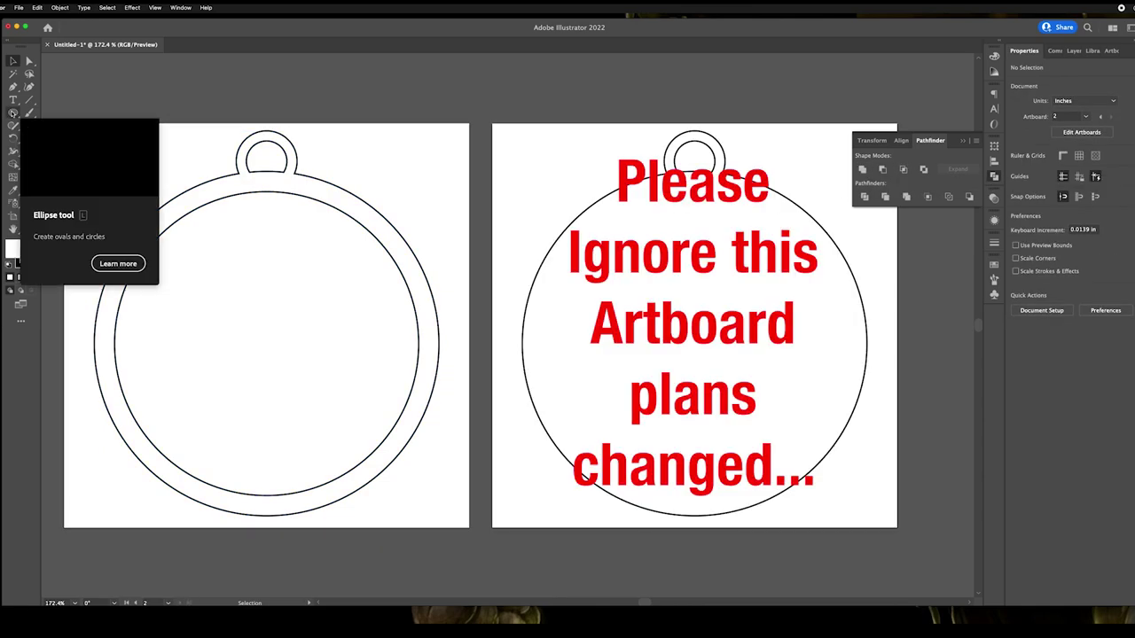
# Step: Draw a rectangle across the ring and rotate it to a 24° diagonal tilt
pyautogui.moveTo(14, 114); pyautogui.dragTo(40, 116)
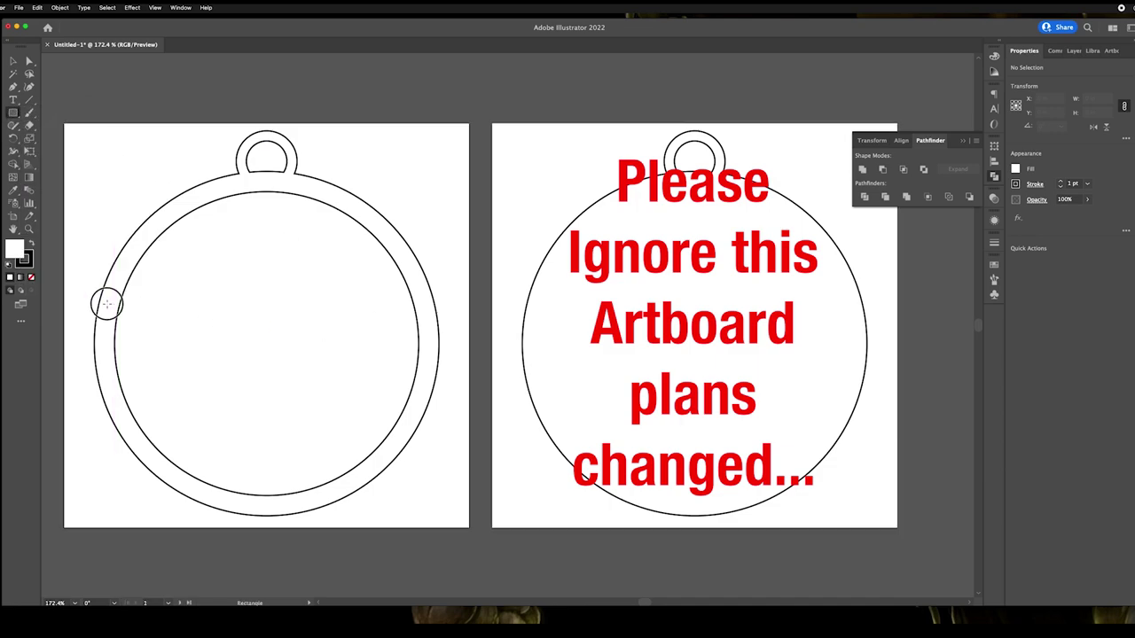
pyautogui.moveTo(106, 304); pyautogui.dragTo(426, 379)
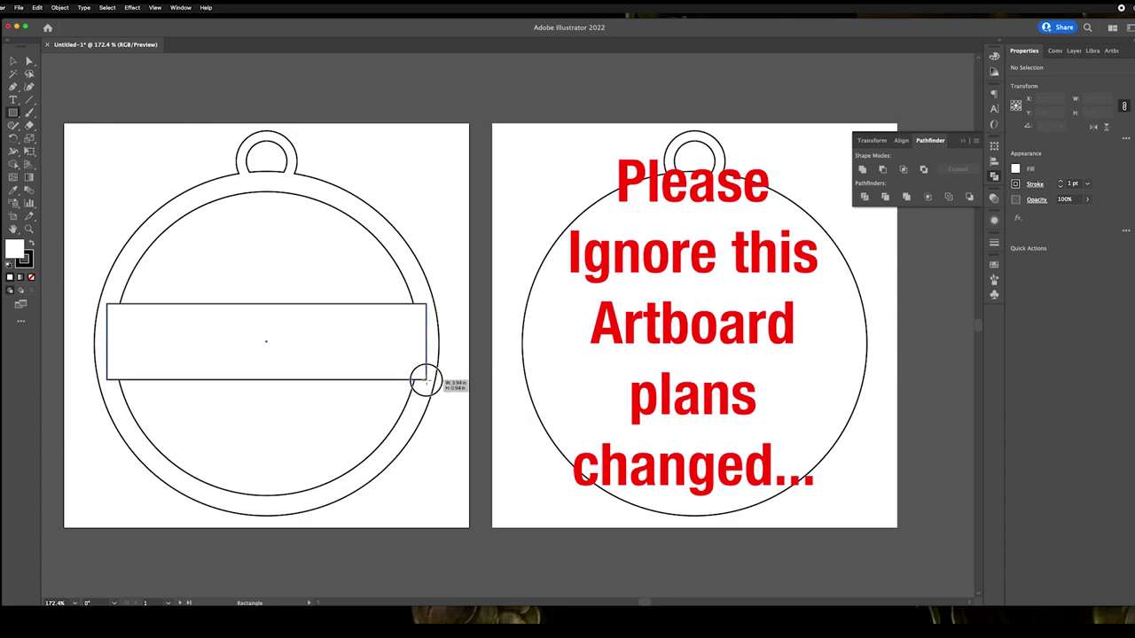
pyautogui.moveTo(426, 379); pyautogui.dragTo(425, 380)
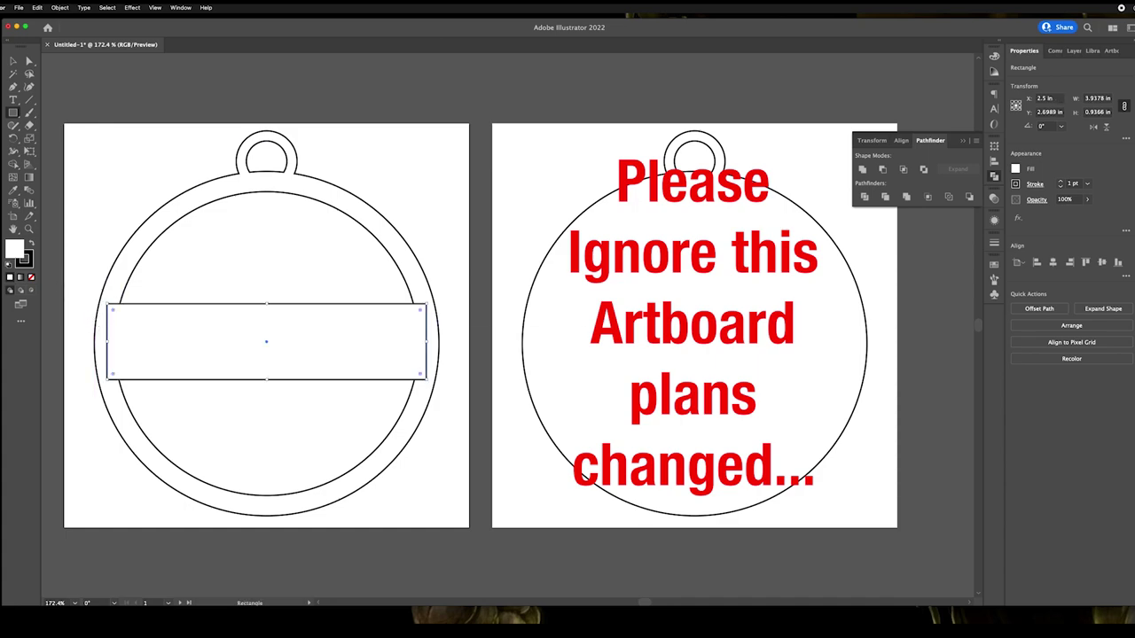
pyautogui.click(13, 62)
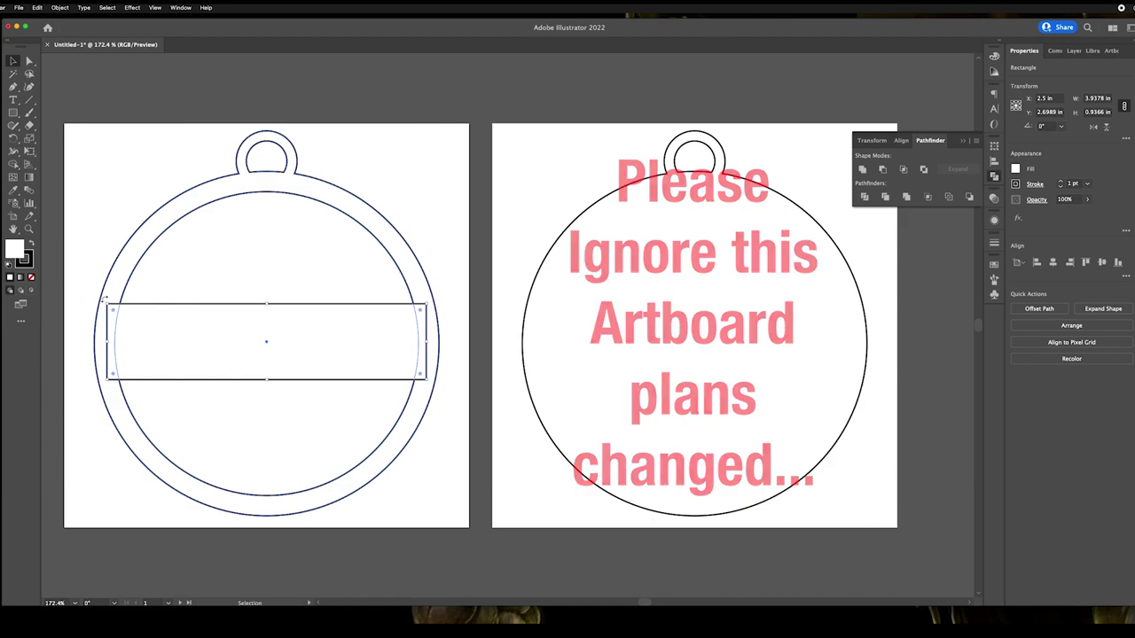
pyautogui.moveTo(104, 301); pyautogui.dragTo(101, 359)
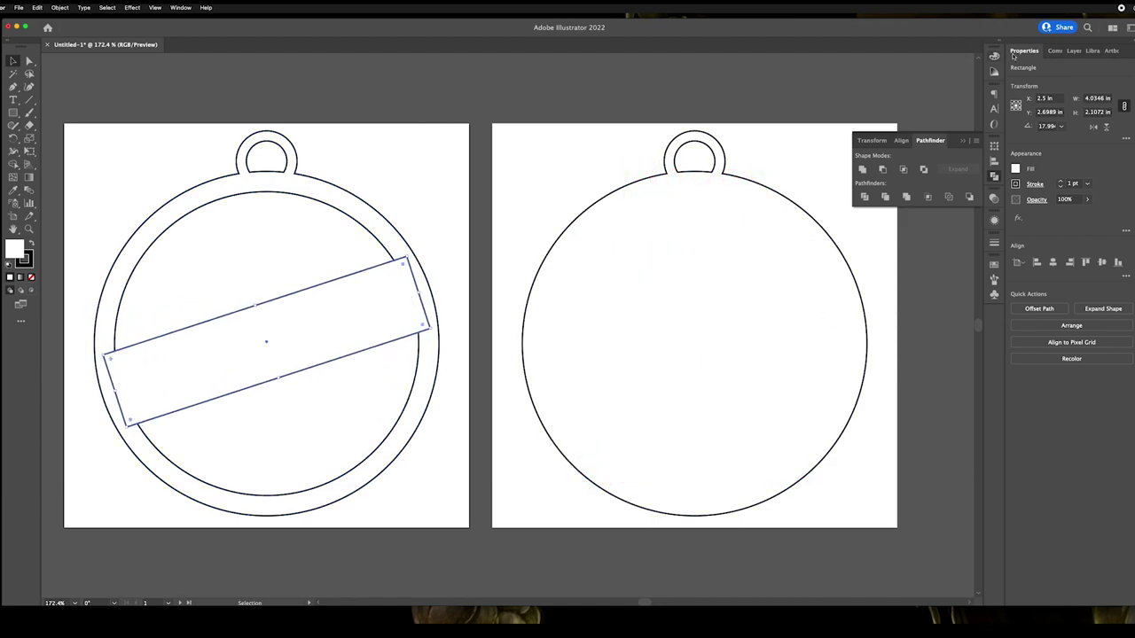
pyautogui.click(1054, 127)
pyautogui.write('24')
pyautogui.press('Return')
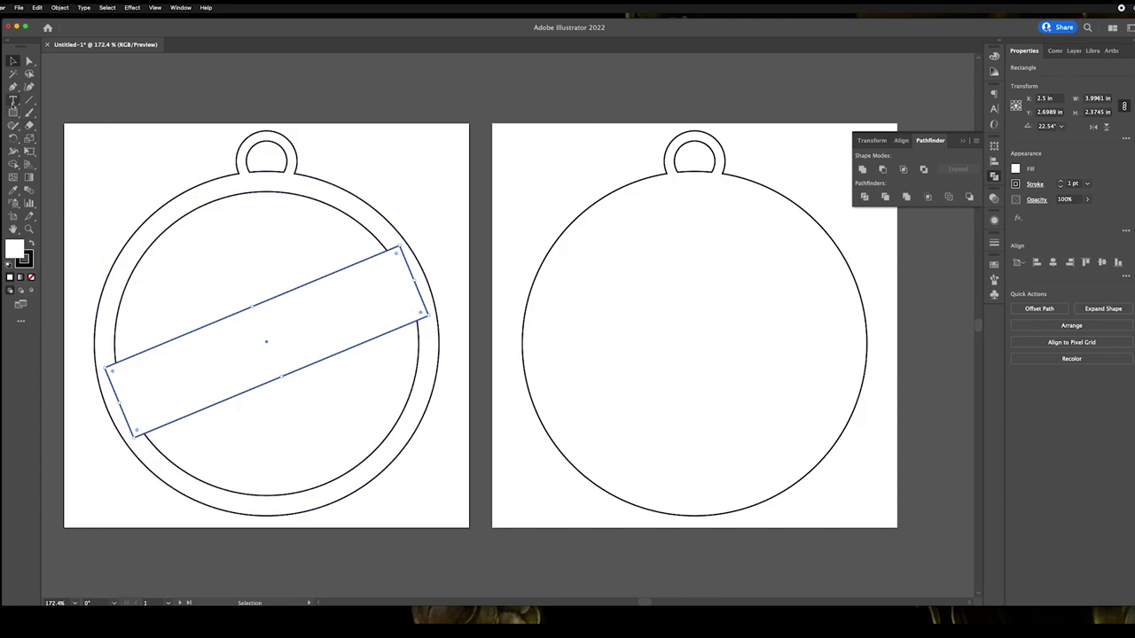
# Step: Unite the tilted banner rectangle with the ring into one ornament outline
pyautogui.keyDown('shift'); pyautogui.click(147, 353); pyautogui.keyUp('shift')
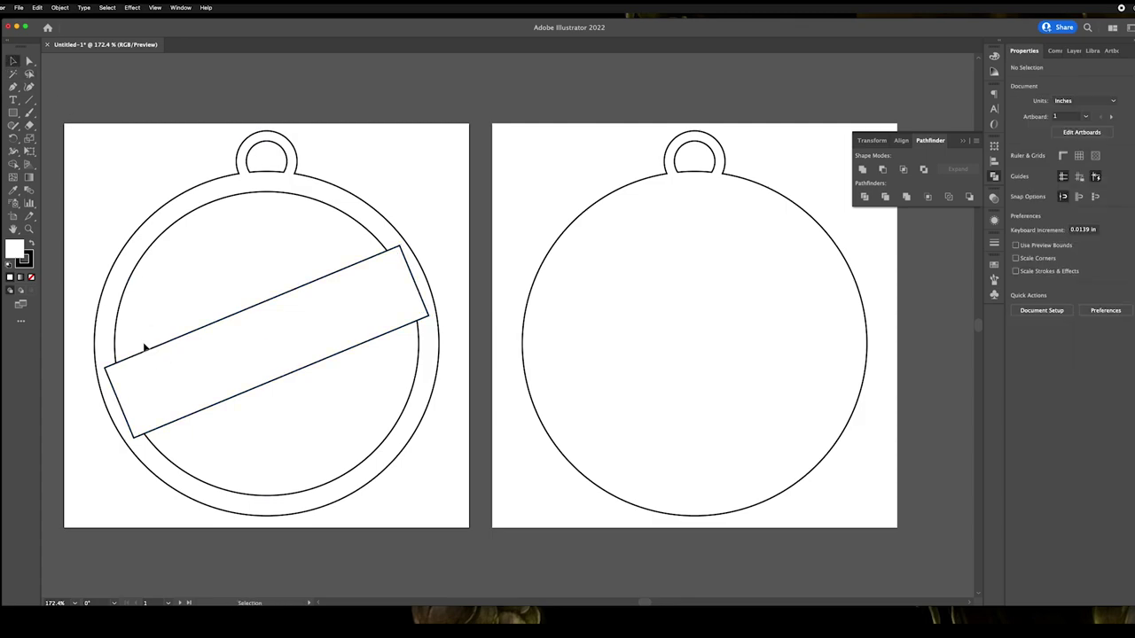
pyautogui.click(149, 351)
pyautogui.keyDown('shift'); pyautogui.click(120, 296); pyautogui.keyUp('shift')
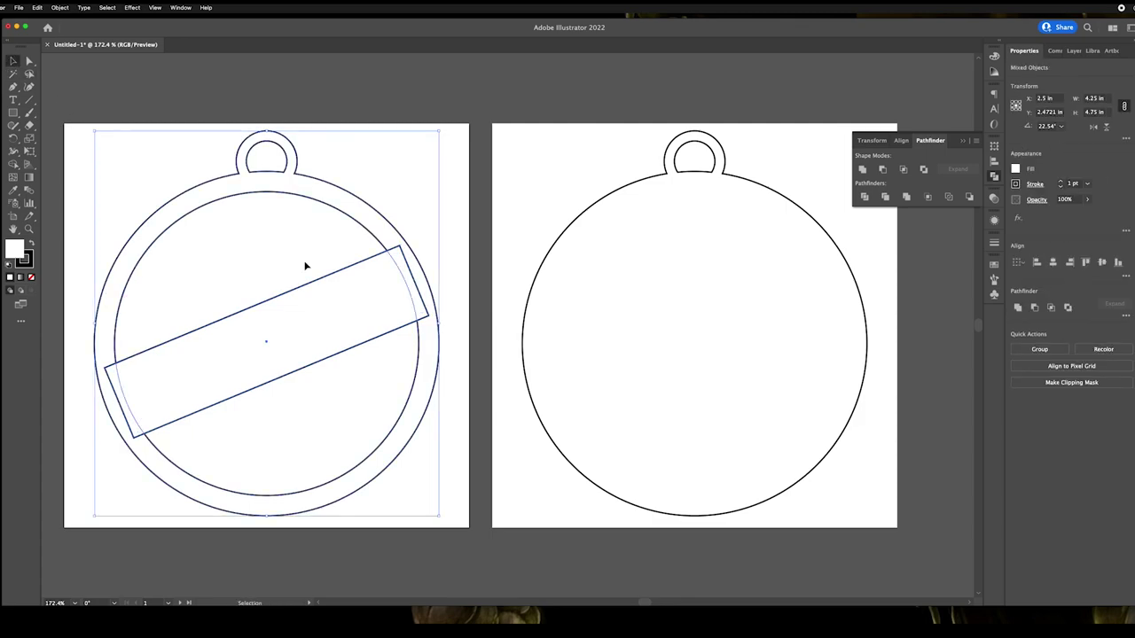
pyautogui.click(863, 169)
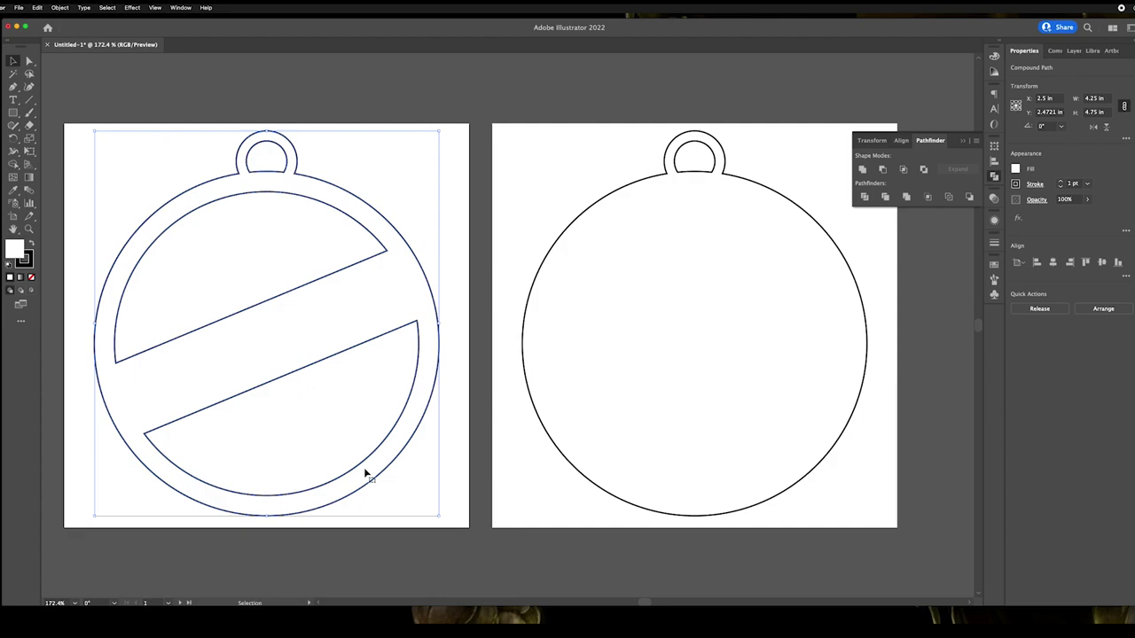
pyautogui.moveTo(537, 612)
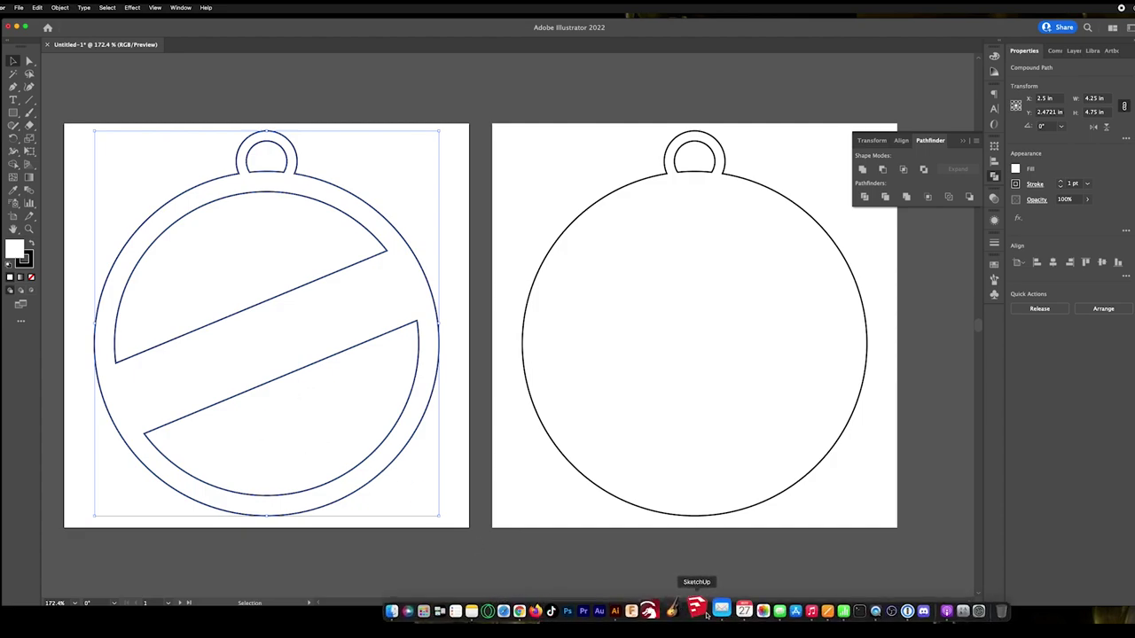
pyautogui.click(520, 612)
# Step: Search Google Images for 'snowman svg free' and preview the Santa-hat snowman picture
pyautogui.click(674, 64)
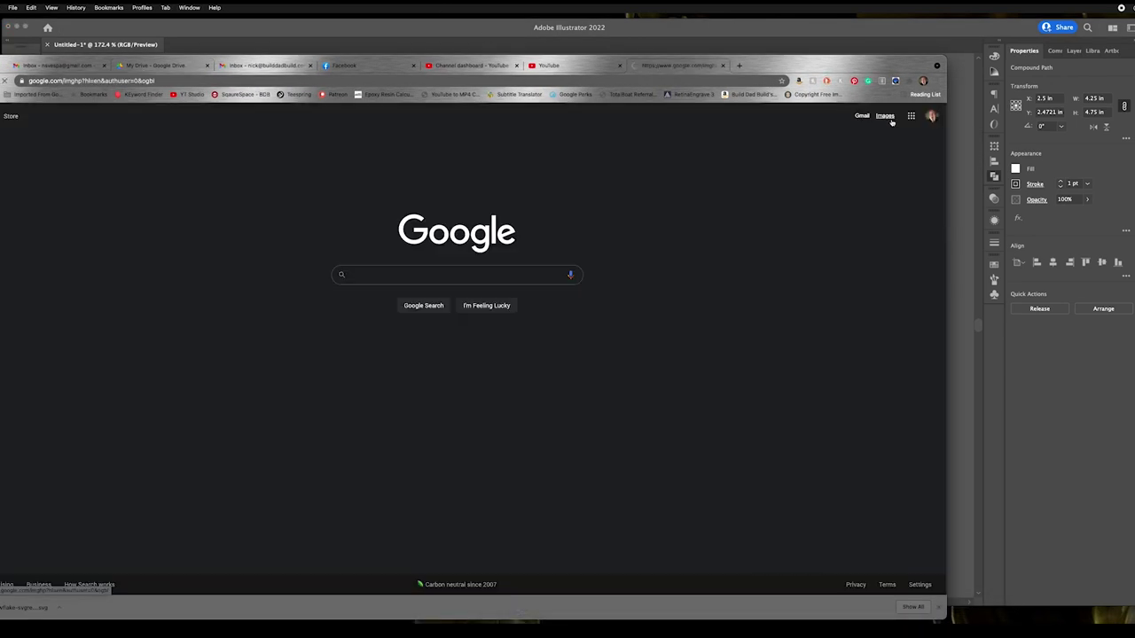
pyautogui.click(890, 117)
pyautogui.click(377, 275)
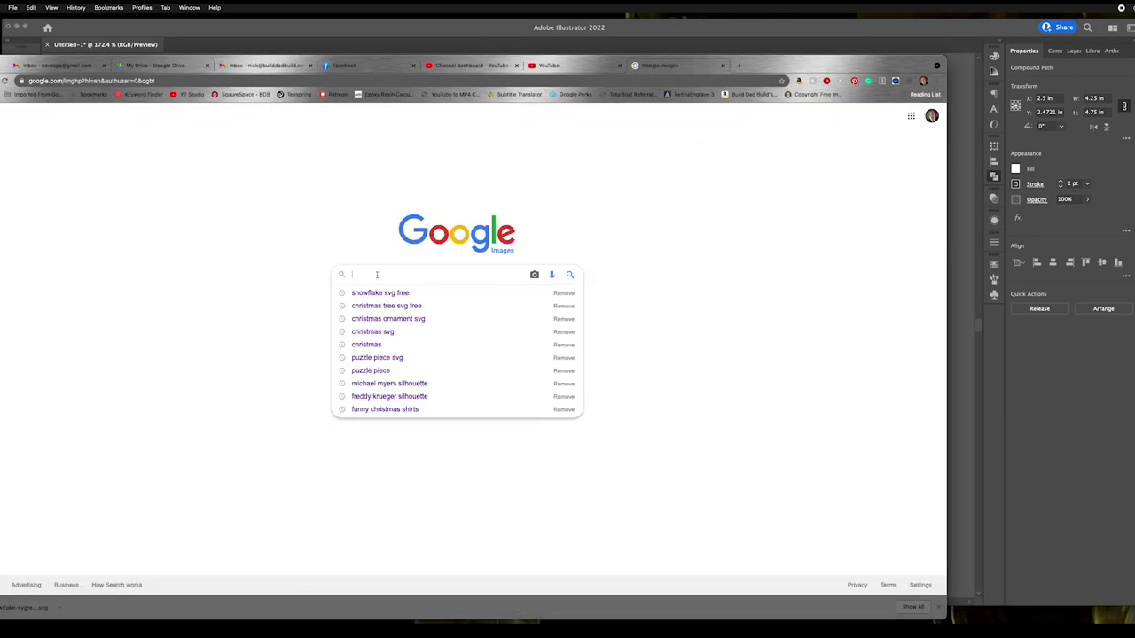
pyautogui.write('snowmen')
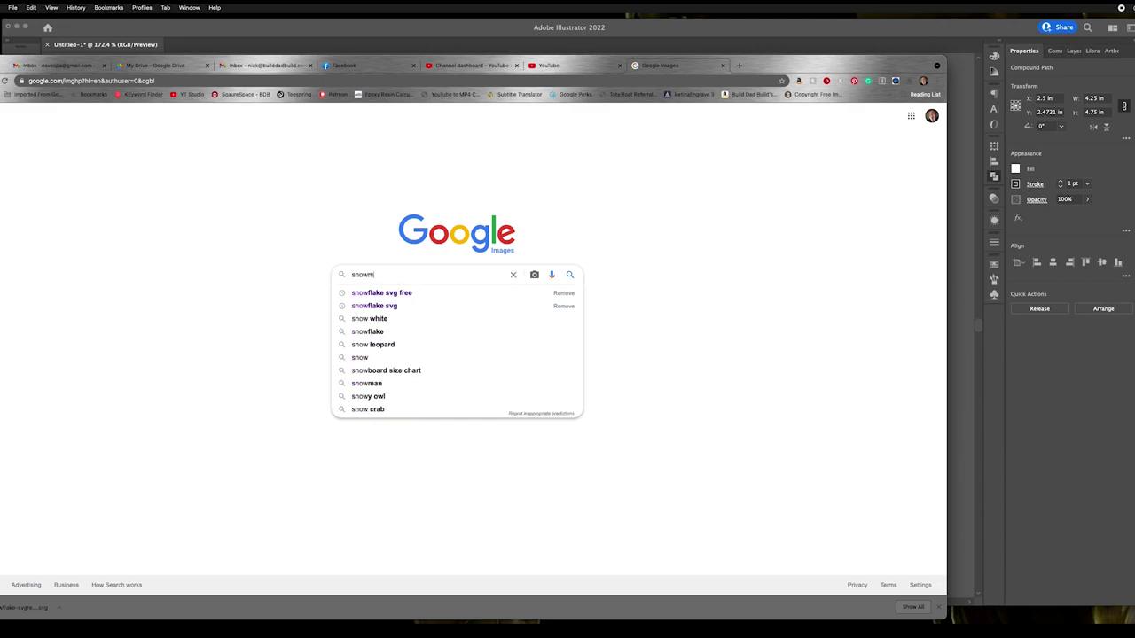
pyautogui.press('BackSpace')
pyautogui.press('BackSpace')
pyautogui.press('BackSpace')
pyautogui.write('man ')
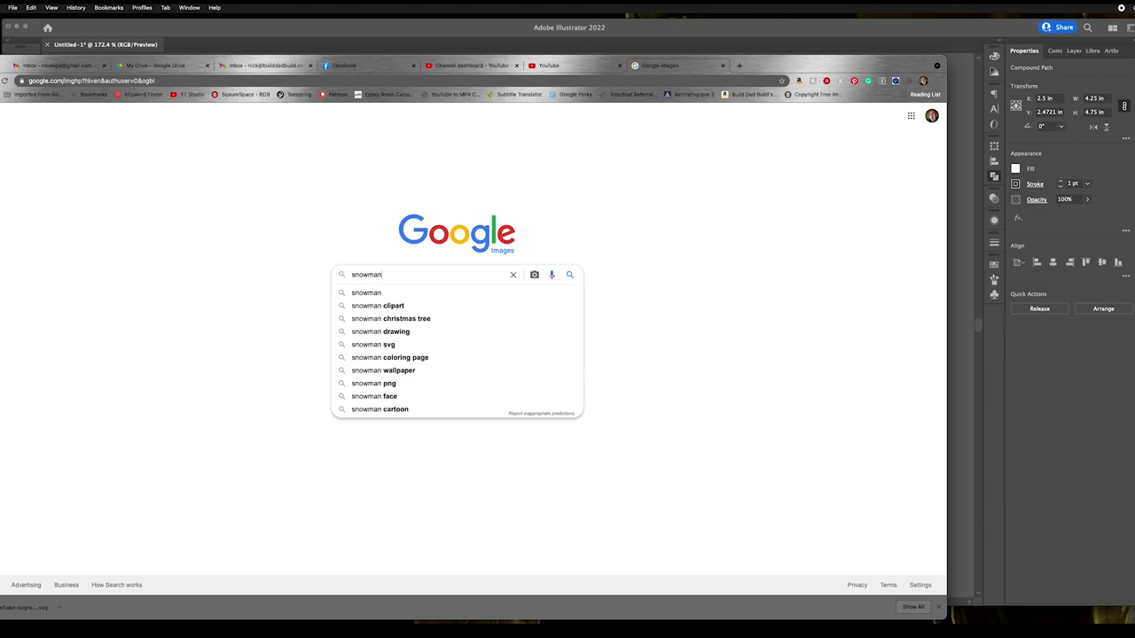
pyautogui.write('svg free')
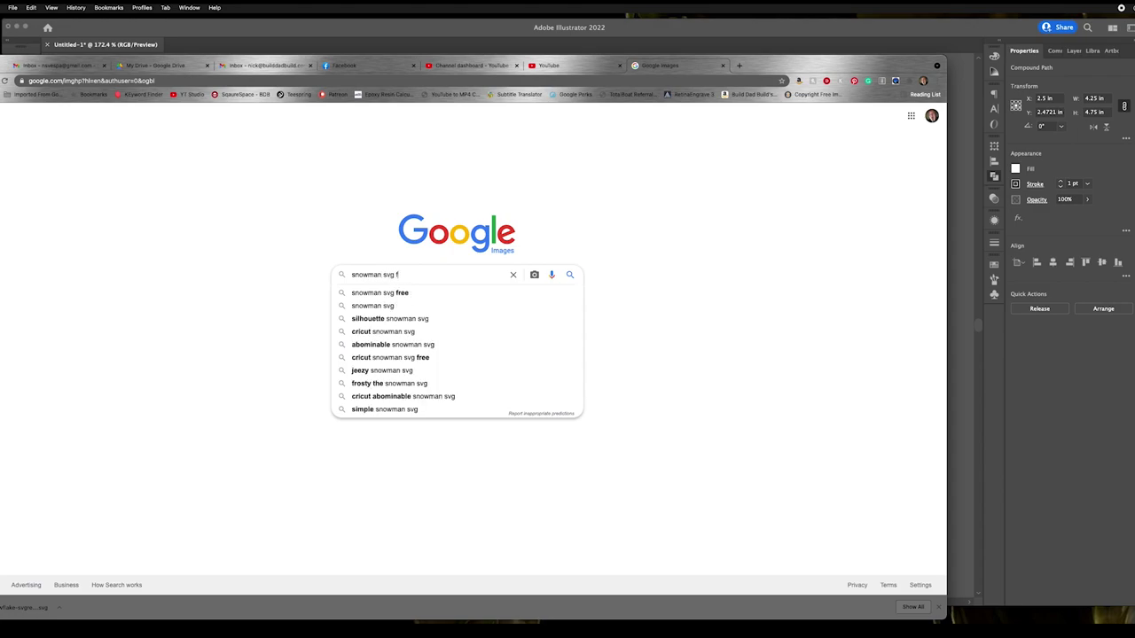
pyautogui.press('Return')
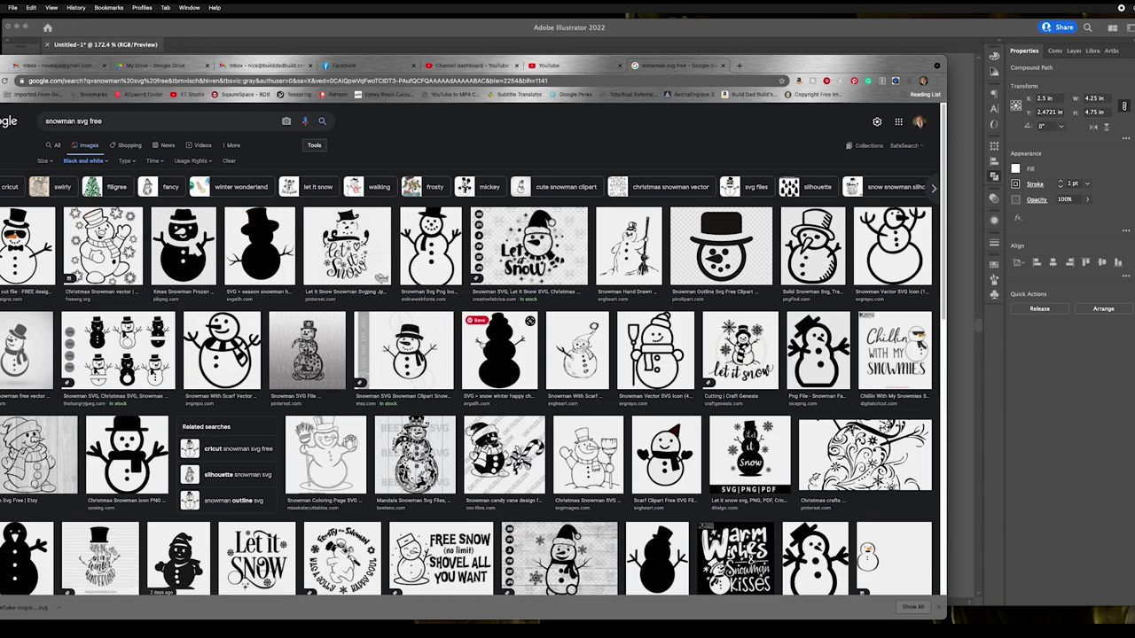
pyautogui.scroll(-4, 496, 370)
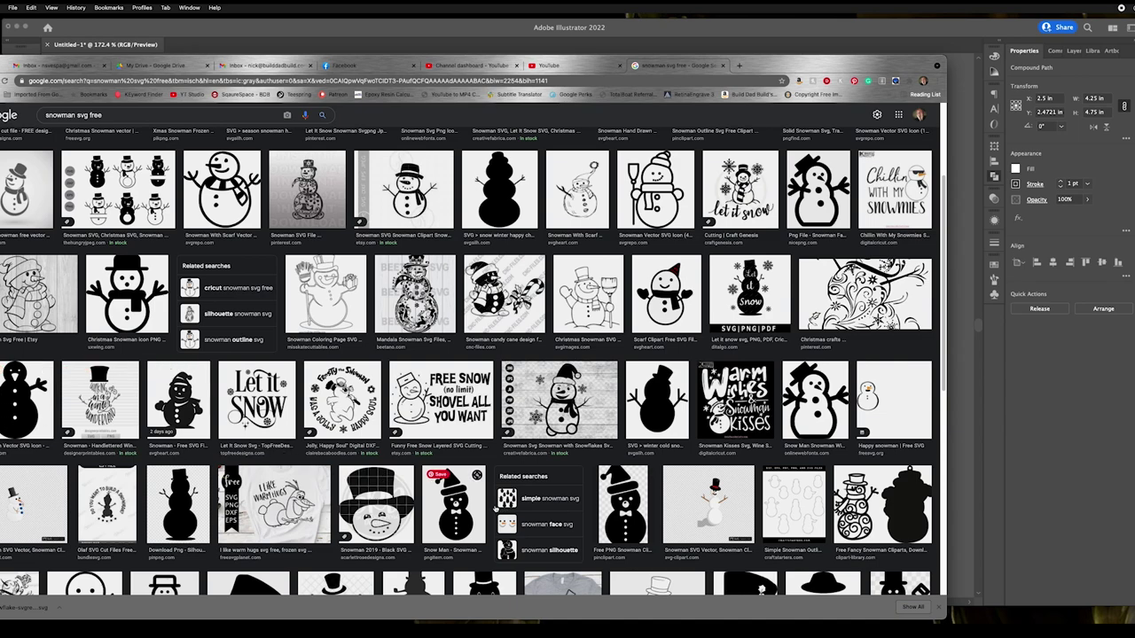
pyautogui.click(452, 502)
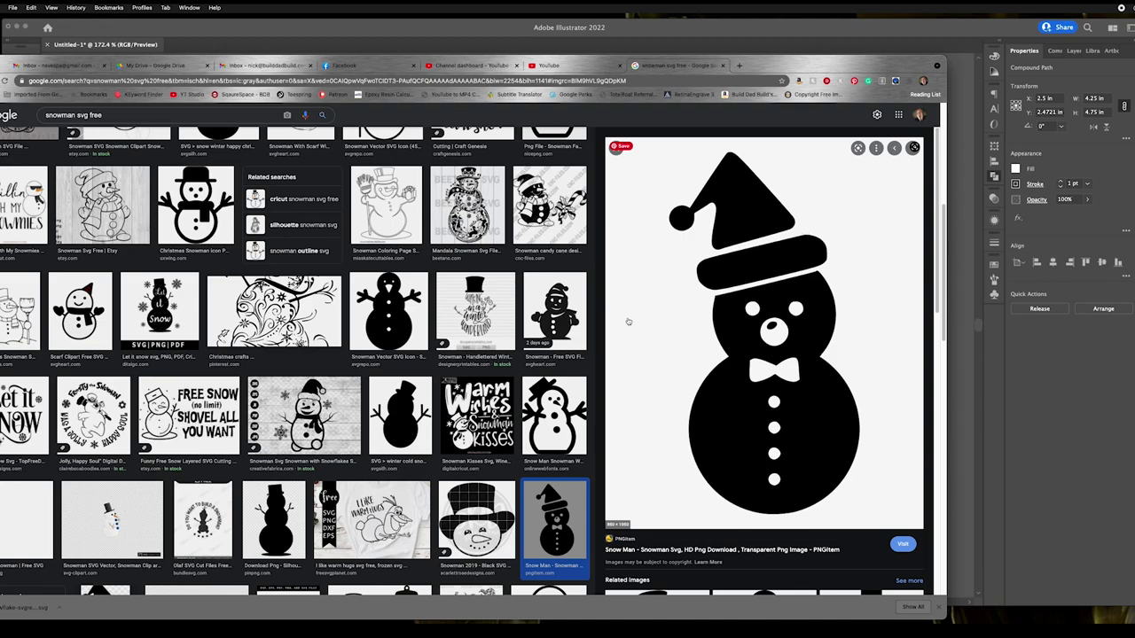
pyautogui.press('super+Tab')
# Step: Paste the snowman image into the document and set its width to 2 in
pyautogui.click(446, 222)
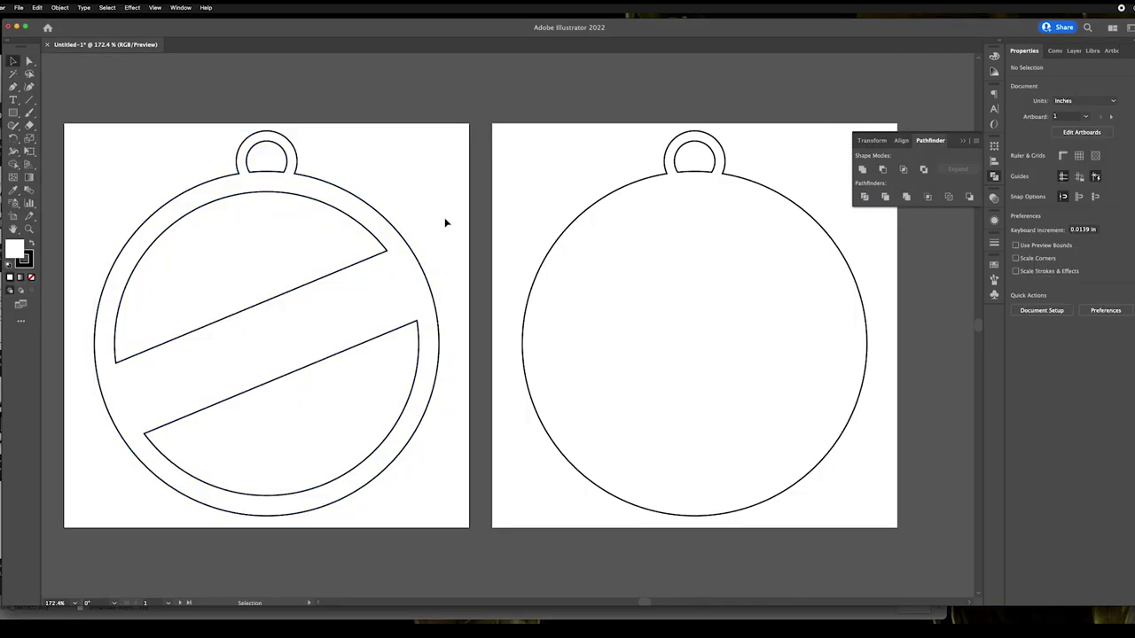
pyautogui.press('super+v')
pyautogui.click(1096, 98)
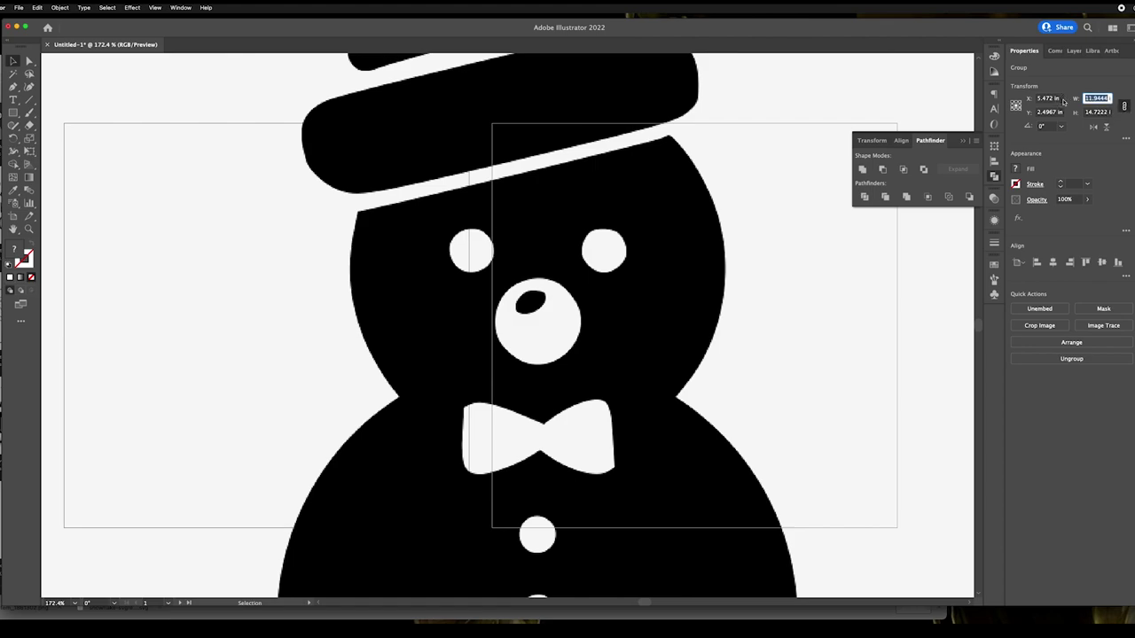
pyautogui.write('2')
pyautogui.press('Return')
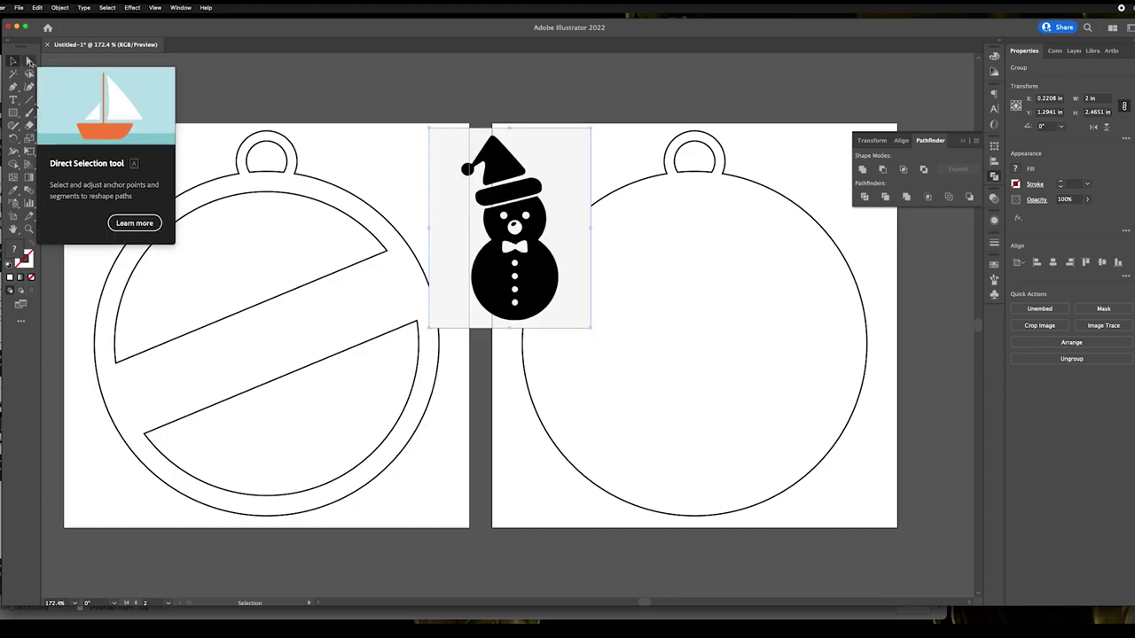
# Step: Image Trace the snowman with the [Default] preset and expand it into paths
pyautogui.click(30, 61)
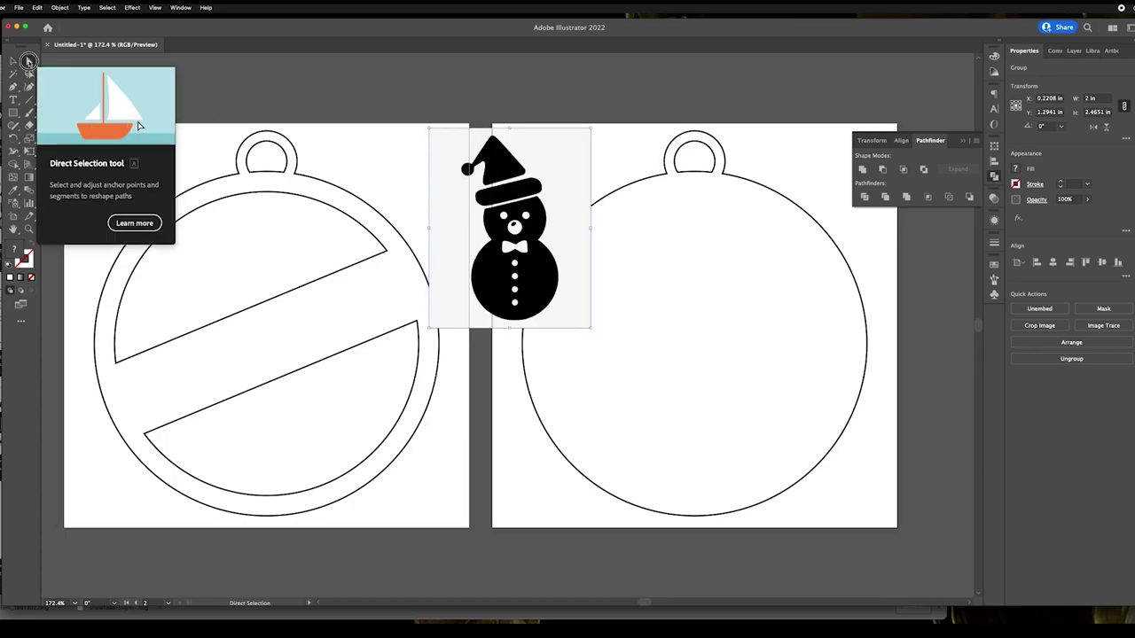
pyautogui.click(1106, 326)
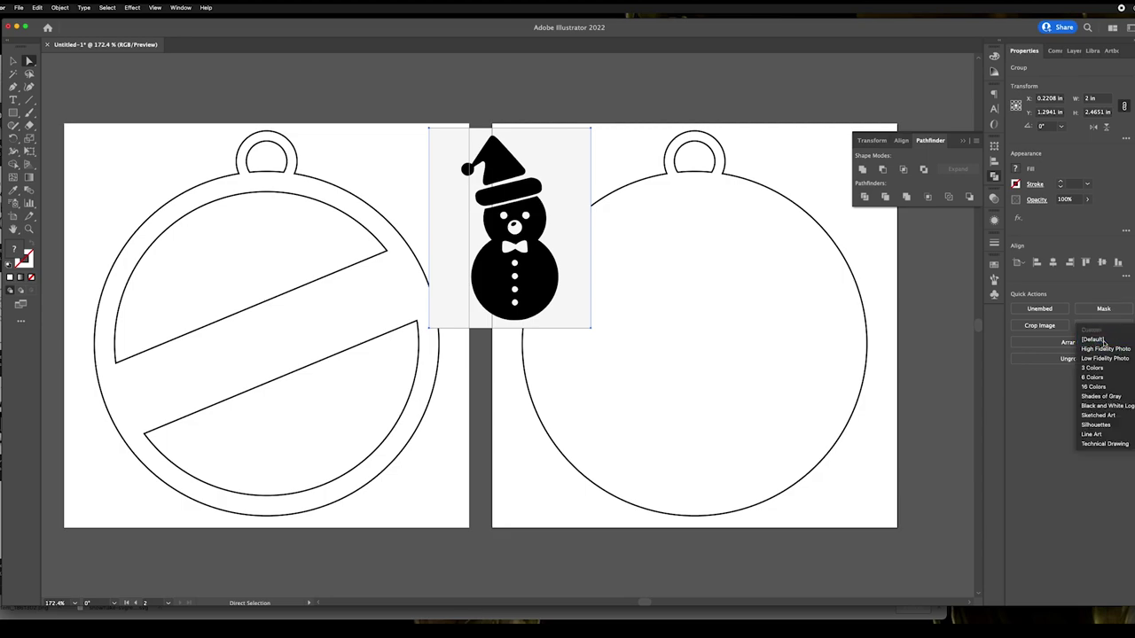
pyautogui.click(1103, 342)
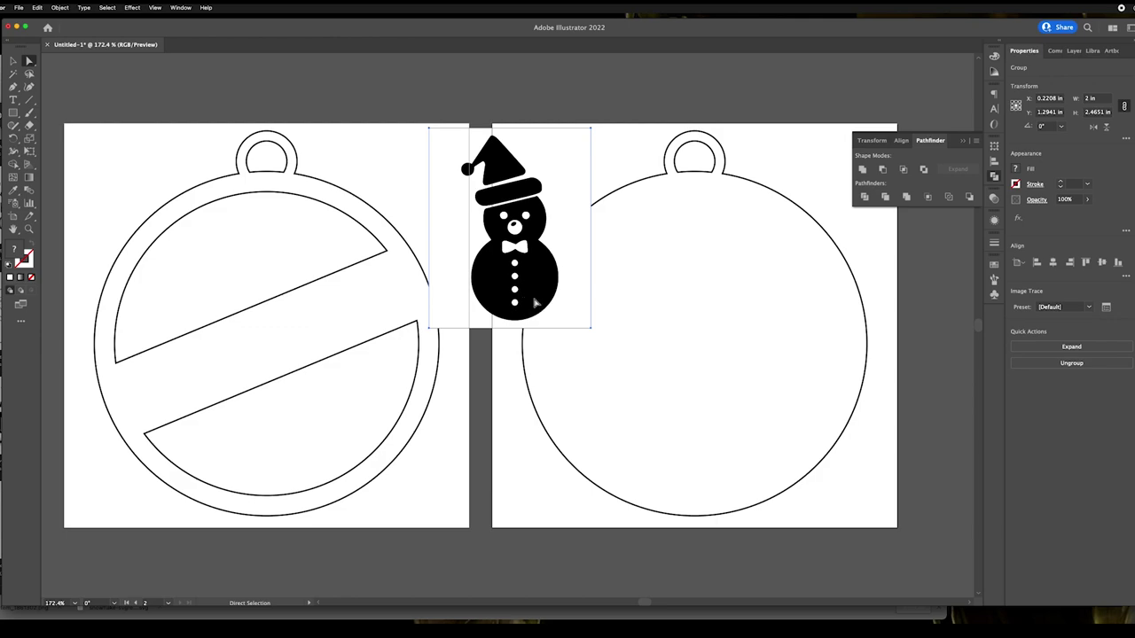
pyautogui.click(1064, 346)
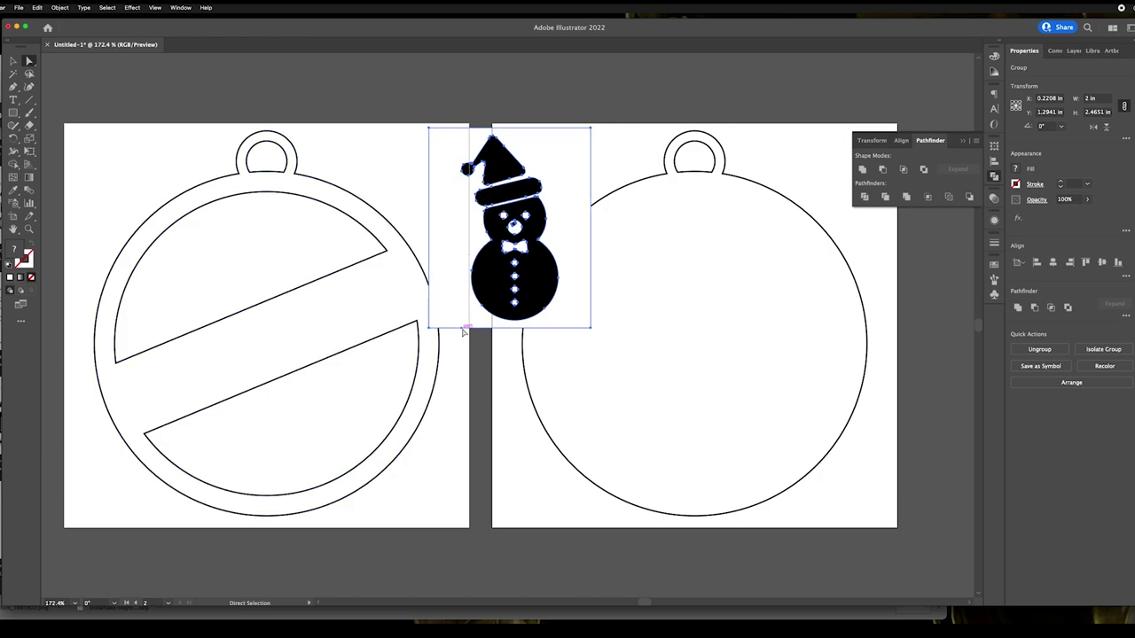
pyautogui.click(482, 360)
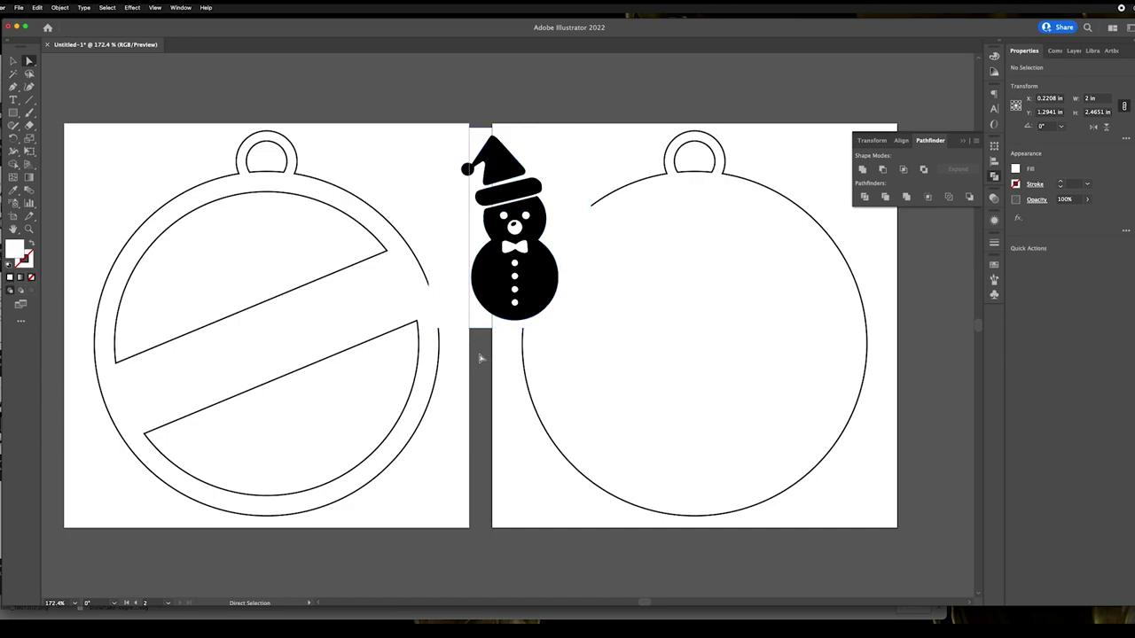
# Step: Move the snowman above the artboards and zoom in closely on it
pyautogui.click(476, 306)
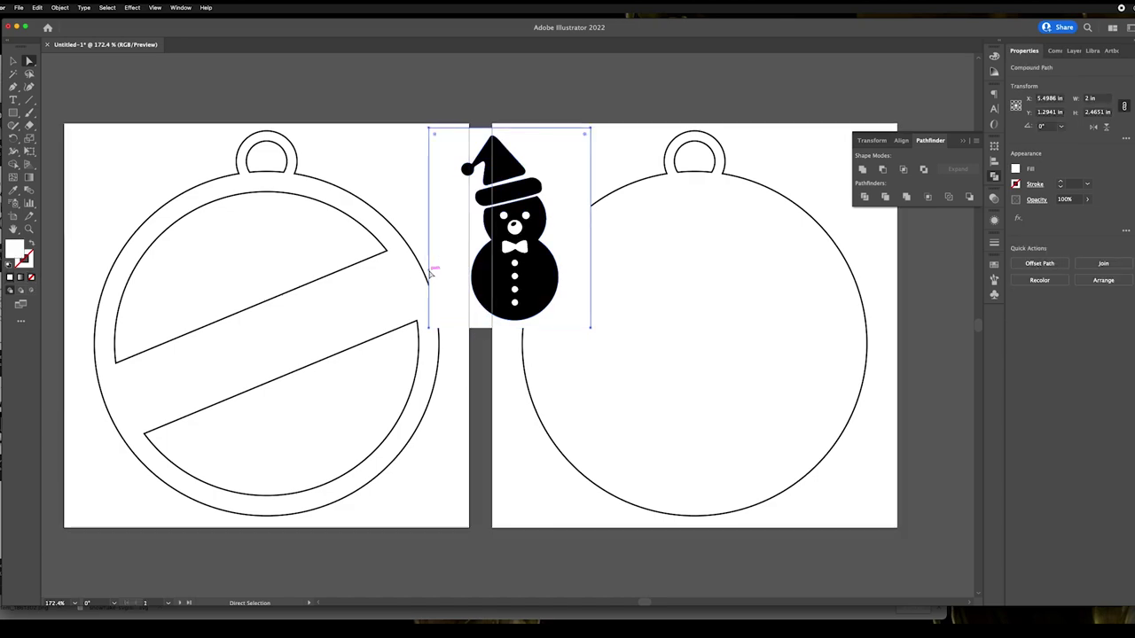
pyautogui.click(550, 168)
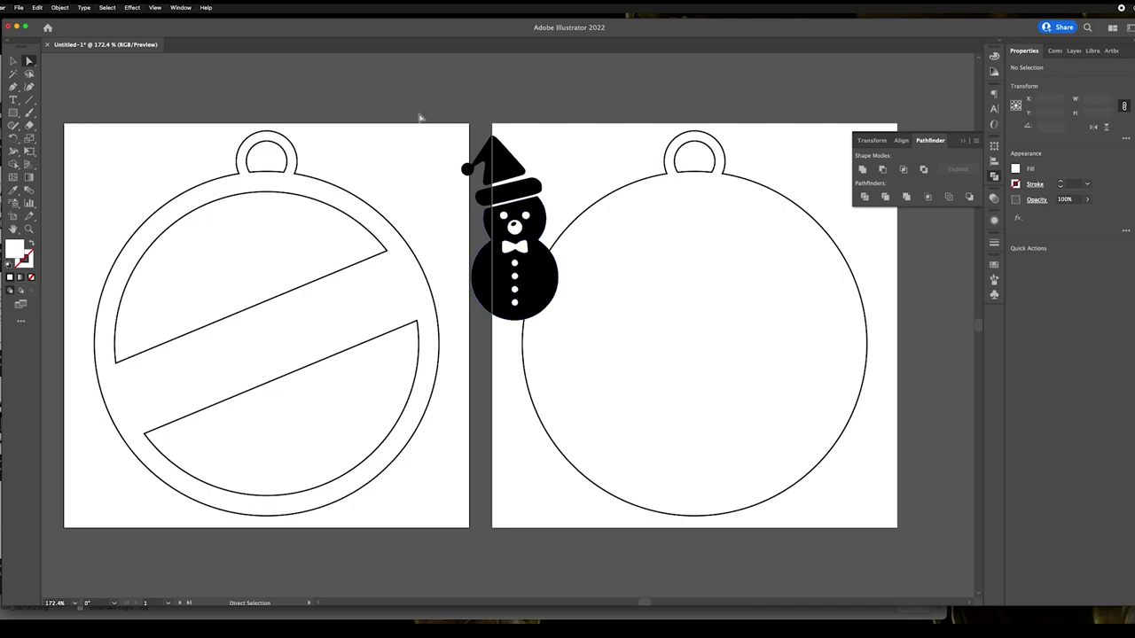
pyautogui.press('super+1')
pyautogui.click(503, 304)
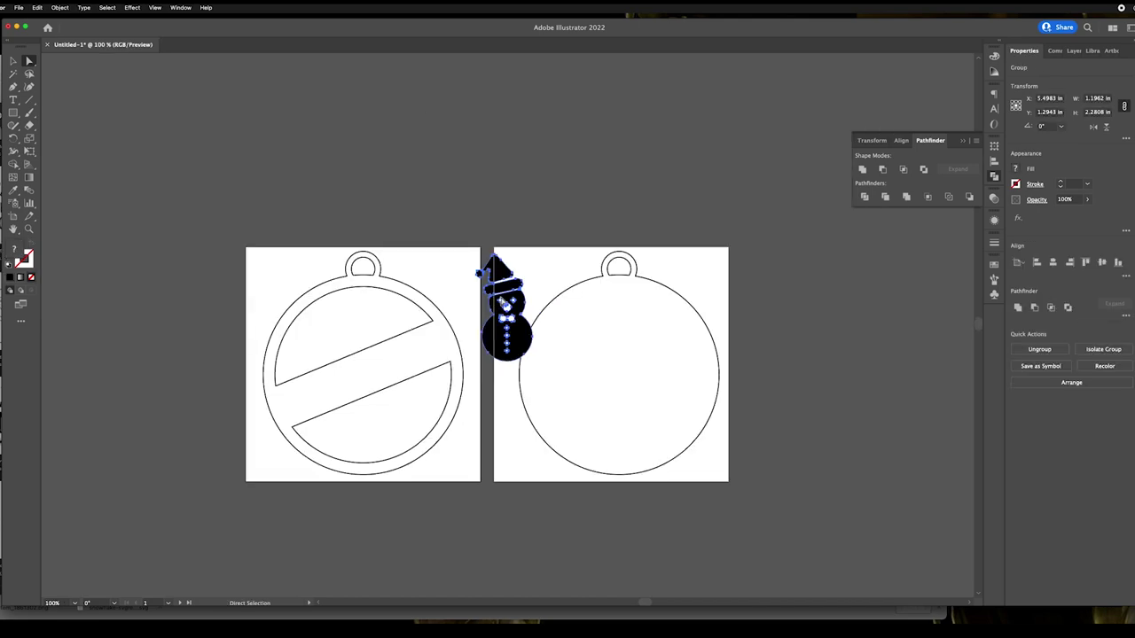
pyautogui.moveTo(506, 306); pyautogui.dragTo(496, 190)
pyautogui.press('super+=')
pyautogui.press('super+=')
pyautogui.press('super+=')
pyautogui.press('super+=')
pyautogui.moveTo(520, 334); pyautogui.dragTo(521, 337)
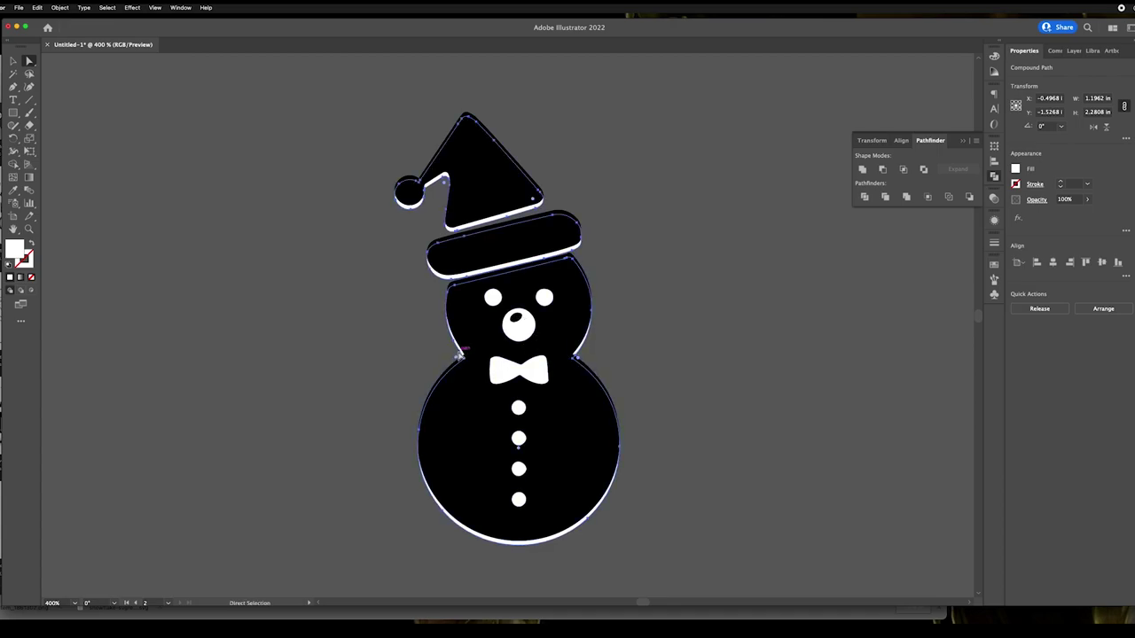
# Step: Delete the white eyes, four buttons and nose so they become holes
pyautogui.click(493, 299)
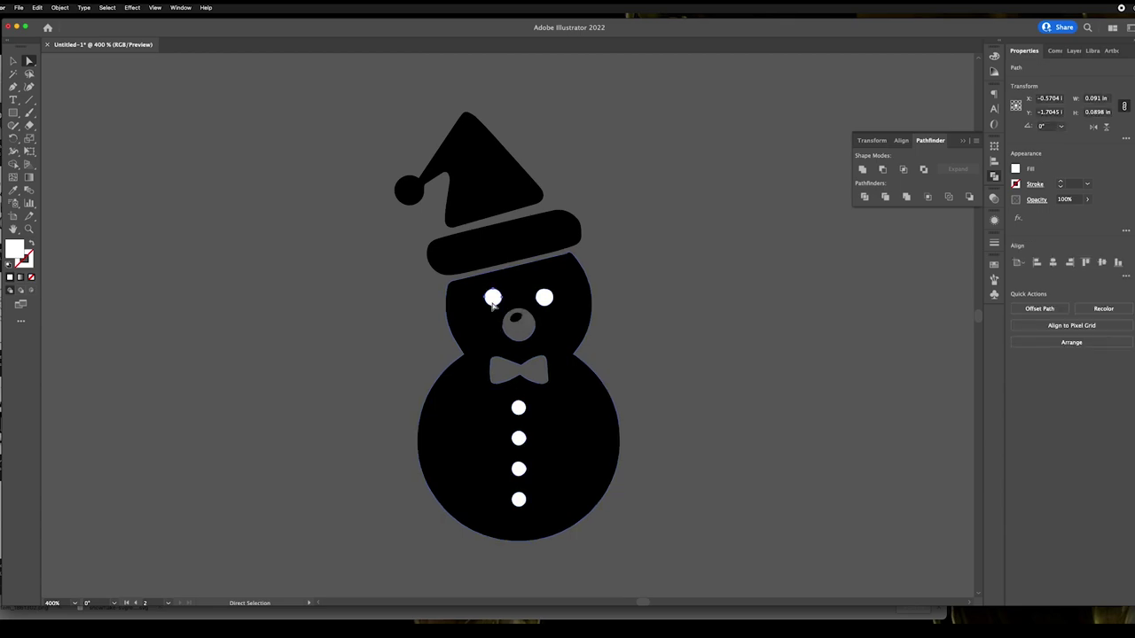
pyautogui.press('Delete')
pyautogui.click(545, 300)
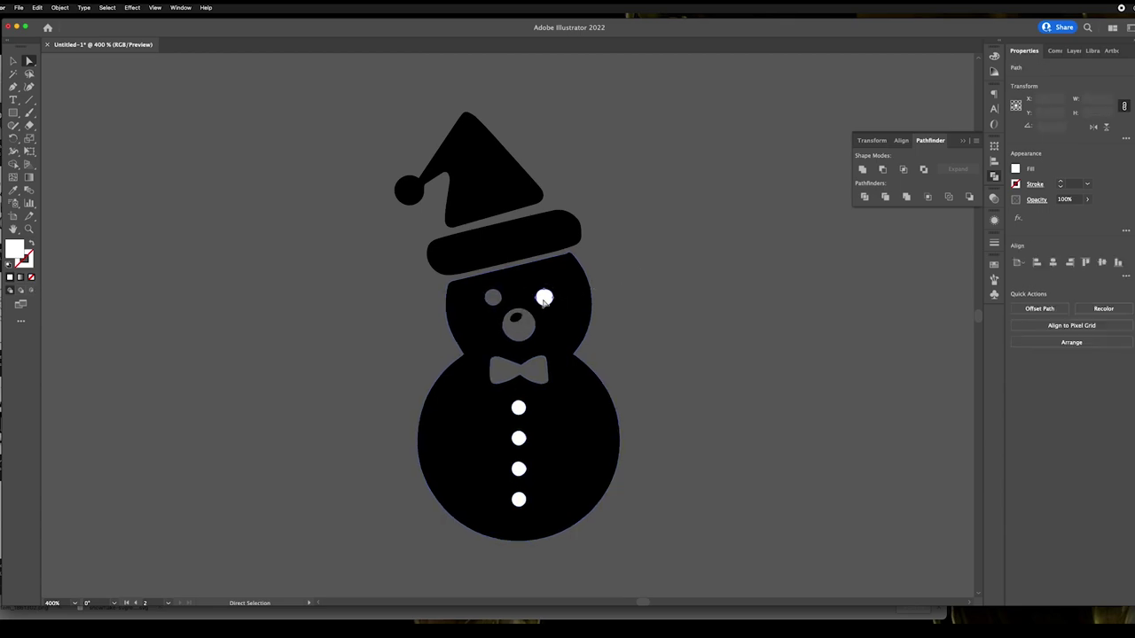
pyautogui.press('Delete')
pyautogui.click(519, 409)
pyautogui.press('Delete')
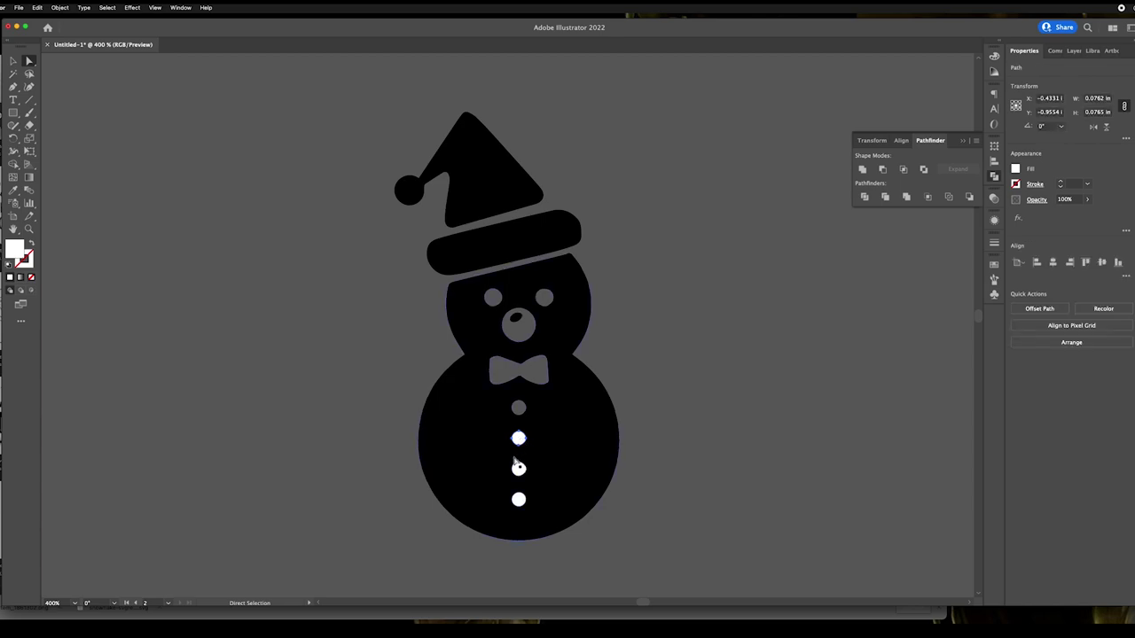
pyautogui.click(518, 439)
pyautogui.press('Delete')
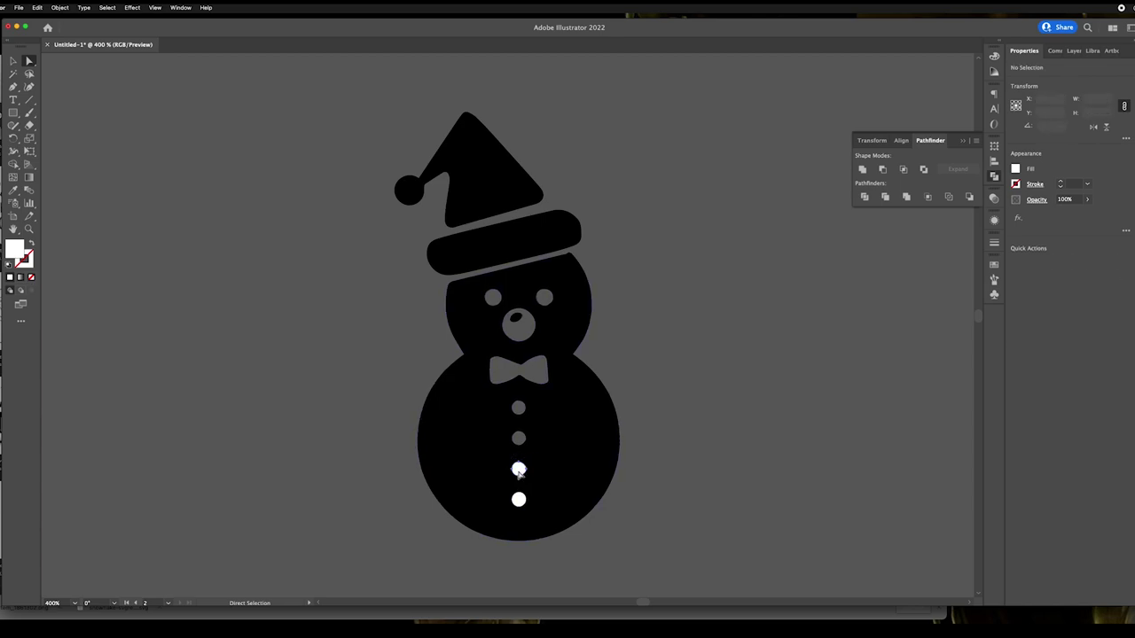
pyautogui.click(518, 470)
pyautogui.press('Delete')
pyautogui.click(519, 499)
pyautogui.press('Delete')
pyautogui.click(517, 323)
pyautogui.press('Delete')
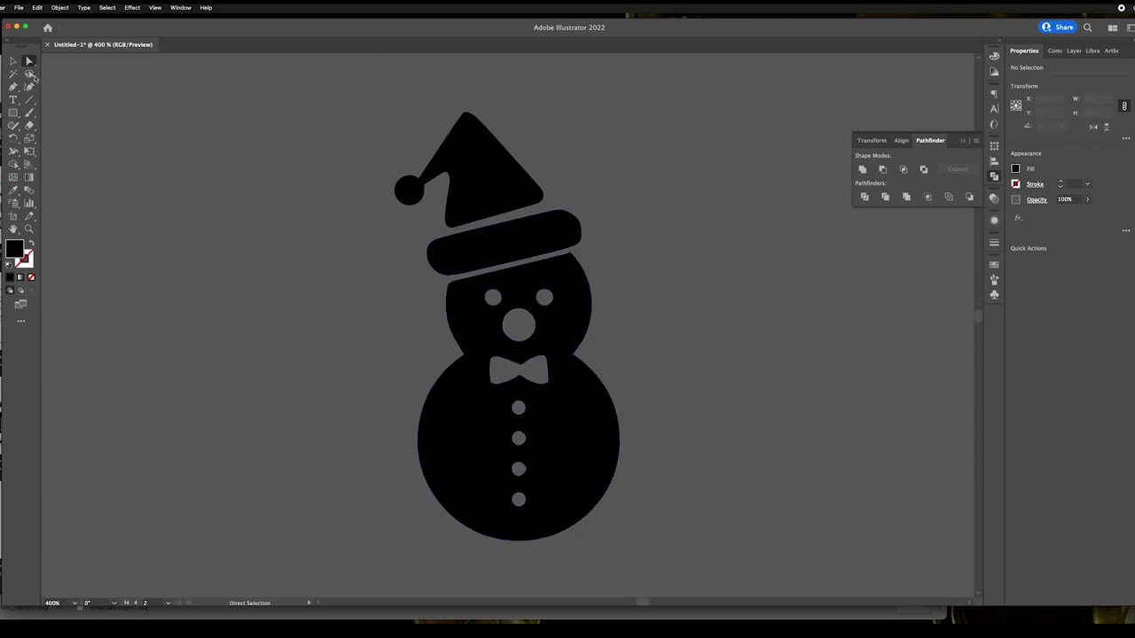
# Step: Lower the hat's top onto its band and remove the second and bottom button holes
pyautogui.click(505, 244)
pyautogui.moveTo(482, 177); pyautogui.dragTo(493, 195)
pyautogui.click(567, 438)
pyautogui.press('Delete')
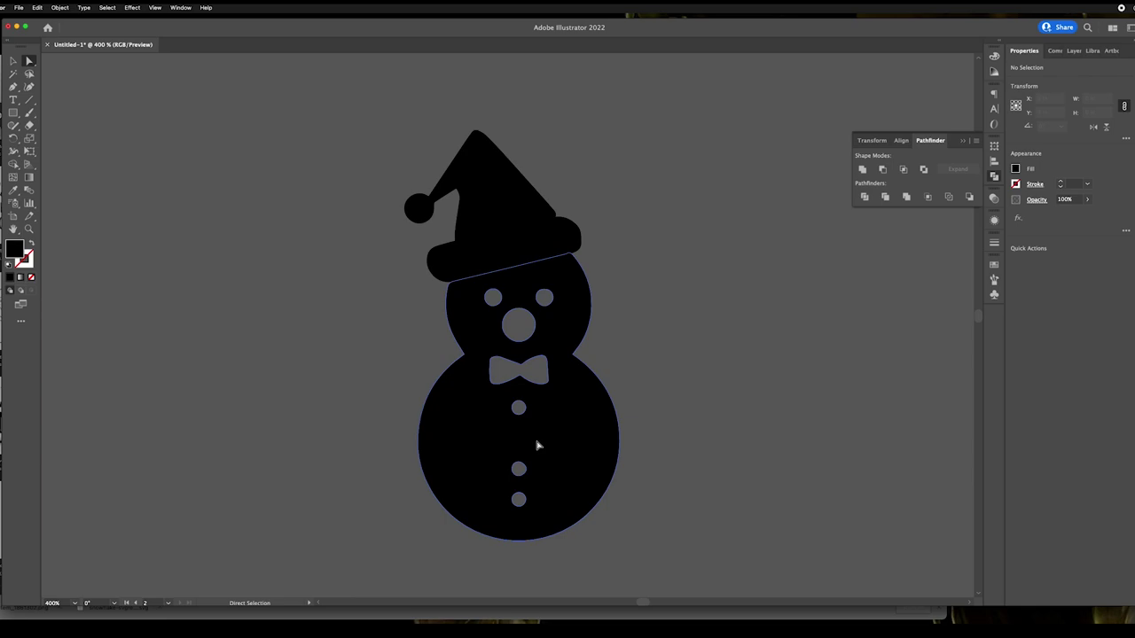
pyautogui.click(521, 498)
pyautogui.press('Delete')
pyautogui.press('super+a')
pyautogui.scroll(-2, 376, 68)
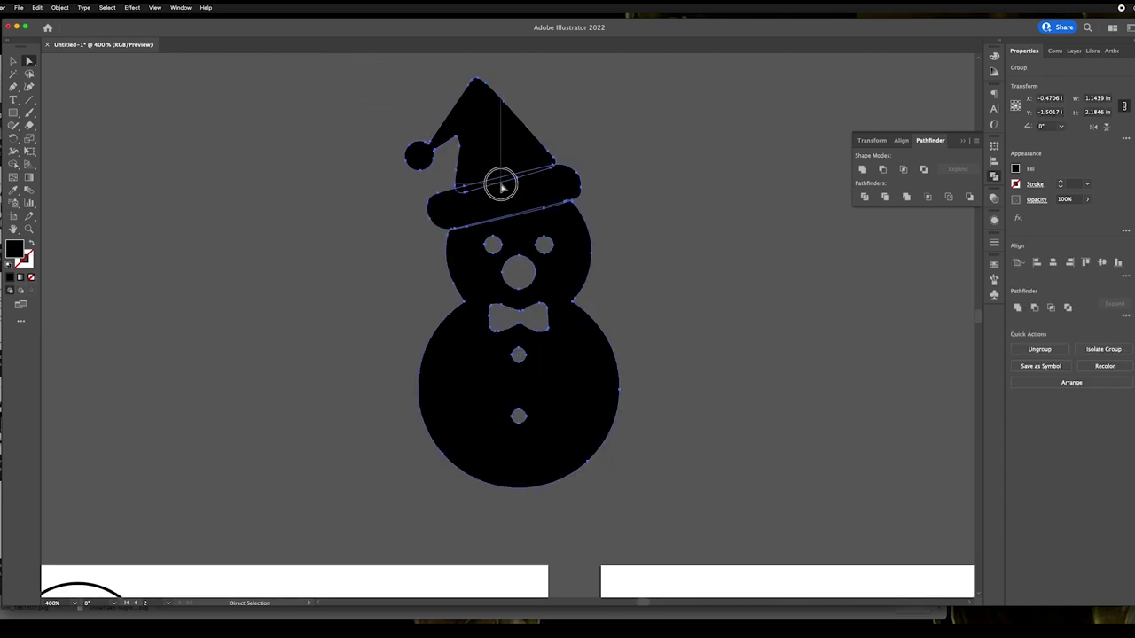
# Step: Unite the snowman's parts into one shape and move it onto the left ornament
pyautogui.click(862, 170)
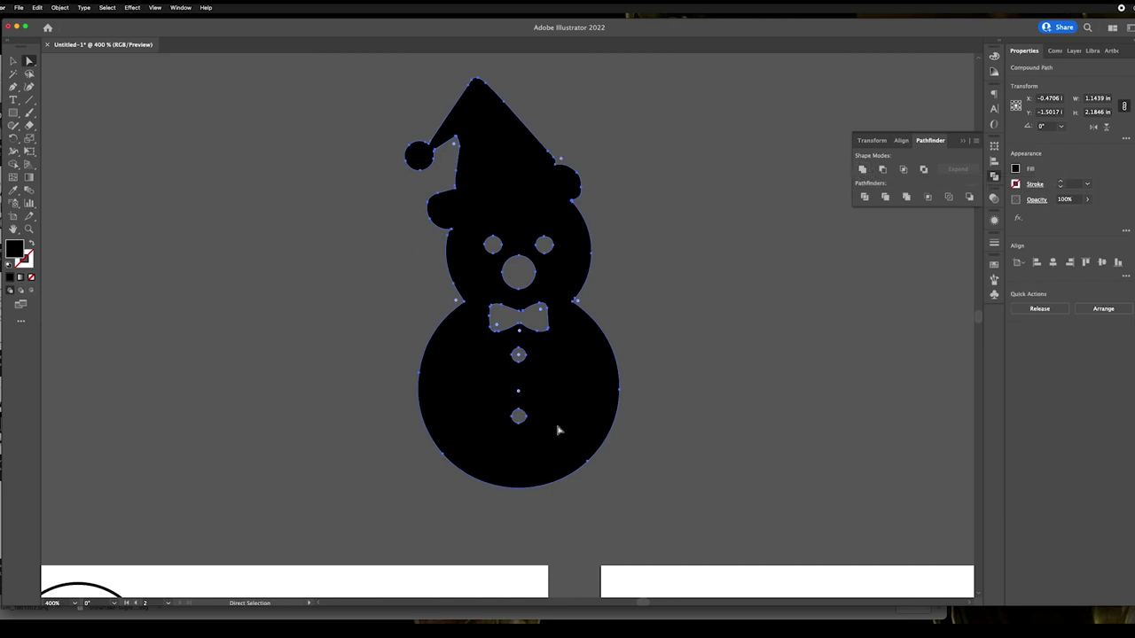
pyautogui.press('v')
pyautogui.press('super+1')
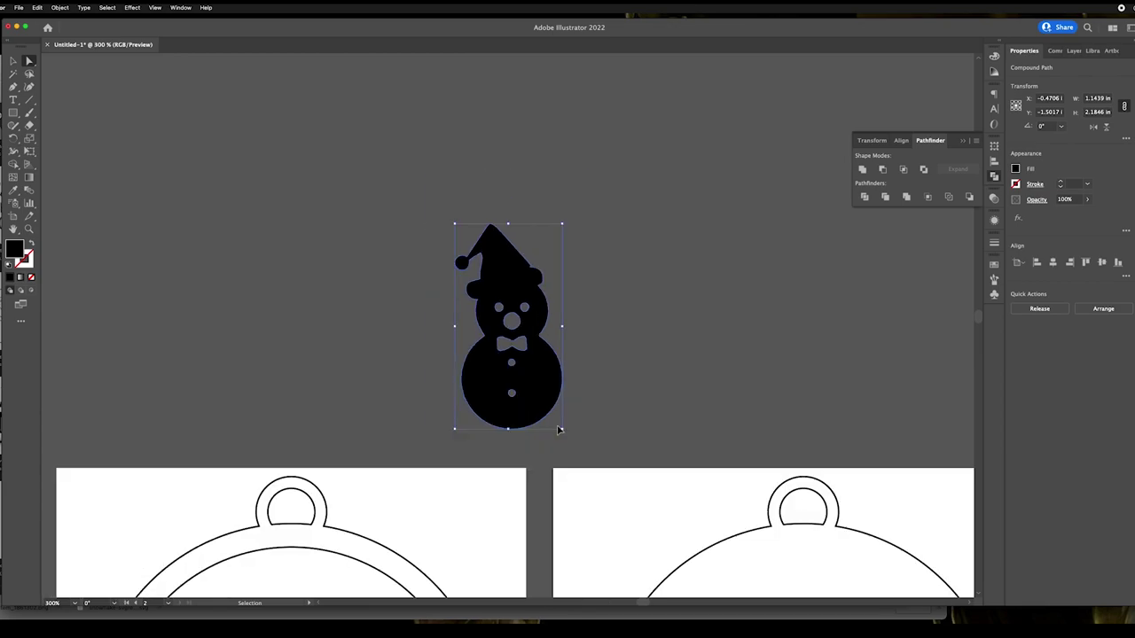
pyautogui.press('a')
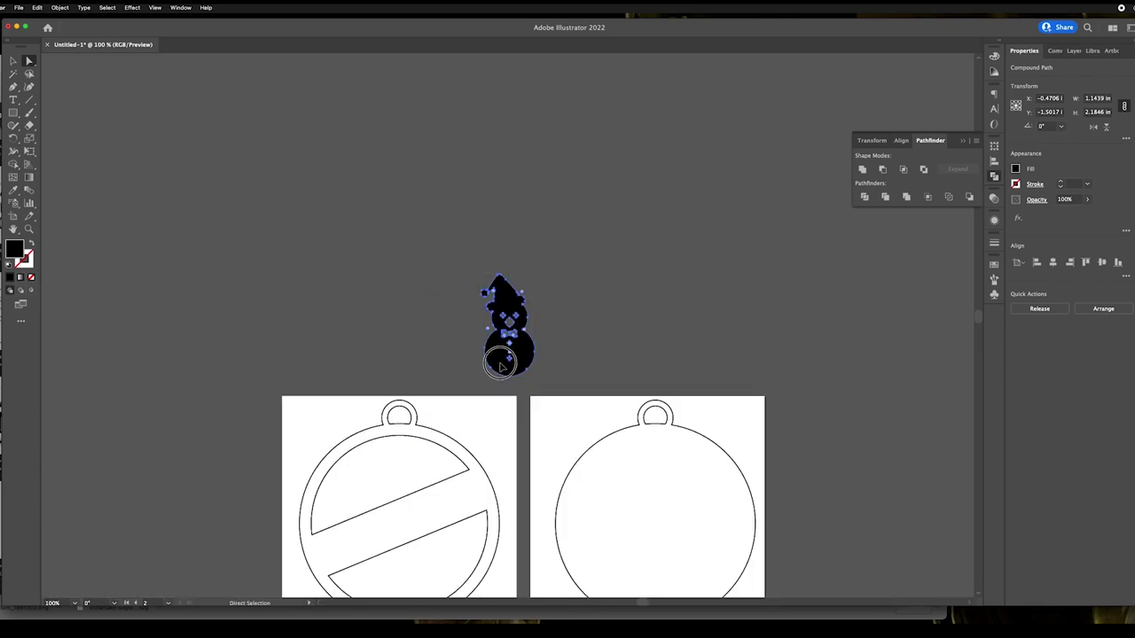
pyautogui.moveTo(508, 383); pyautogui.dragTo(417, 590)
# Step: Shrink the snowman to about 0.86 × 1.21 in and tilt it 15.6° into the lower section
pyautogui.press('v')
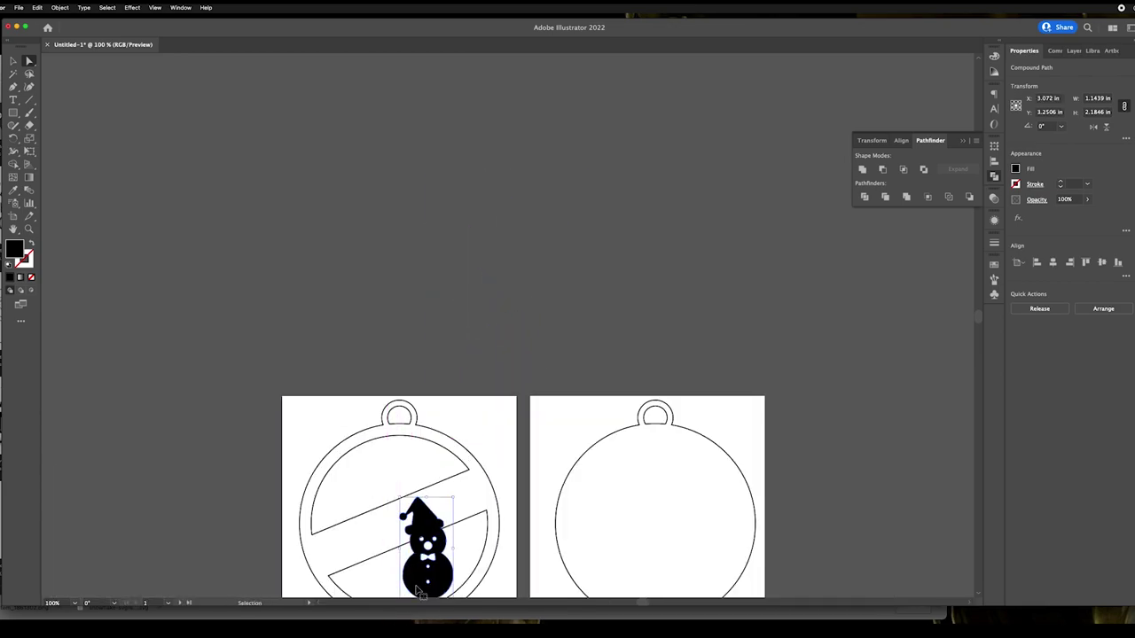
pyautogui.press('super+minus')
pyautogui.press('super+minus')
pyautogui.press('super+1')
pyautogui.press('super+plus')
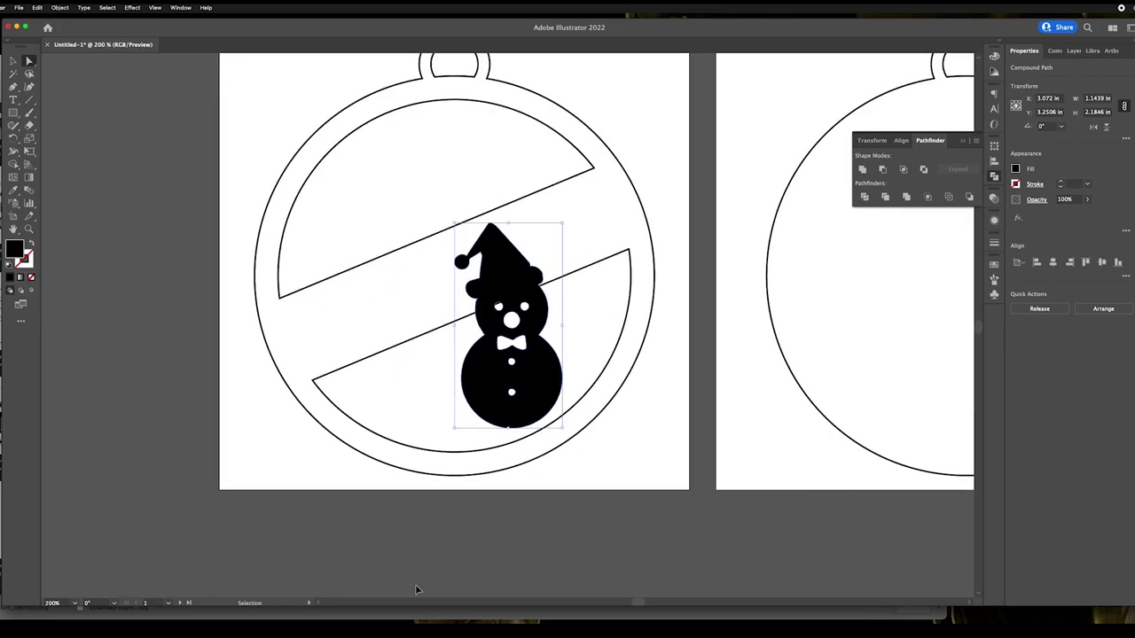
pyautogui.press('a')
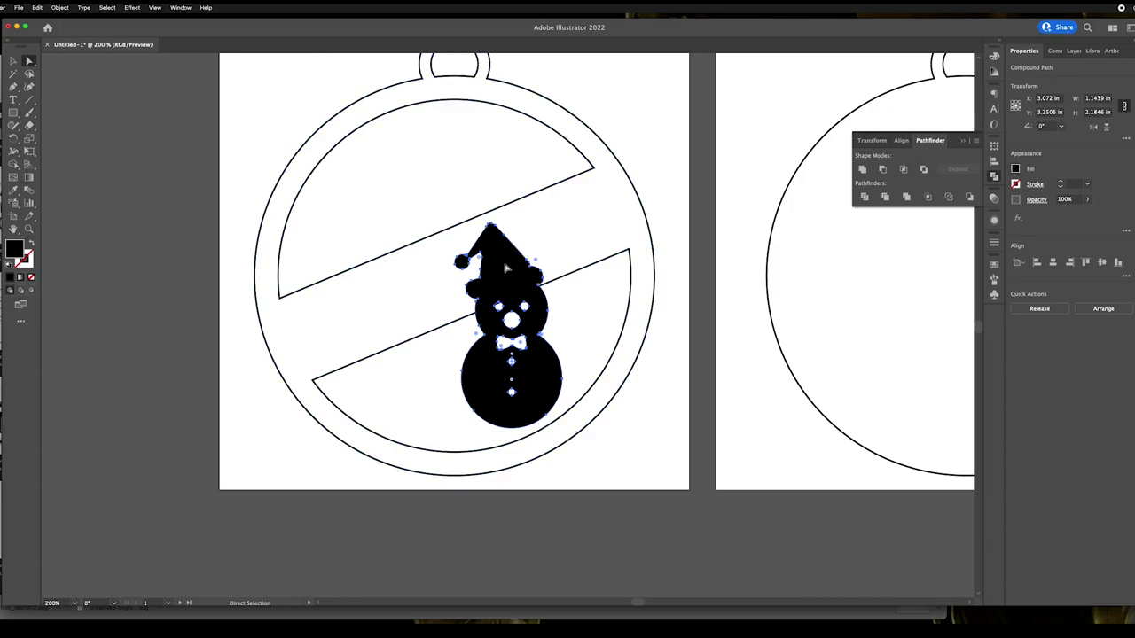
pyautogui.click(13, 60)
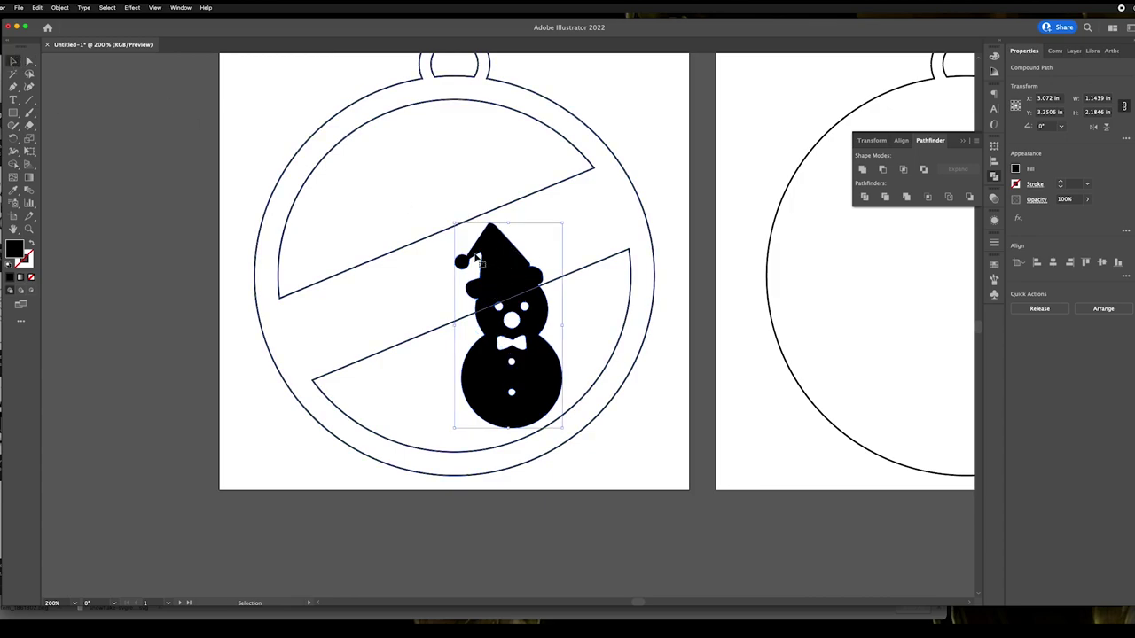
pyautogui.moveTo(454, 224); pyautogui.dragTo(483, 319)
pyautogui.moveTo(516, 356); pyautogui.dragTo(466, 383)
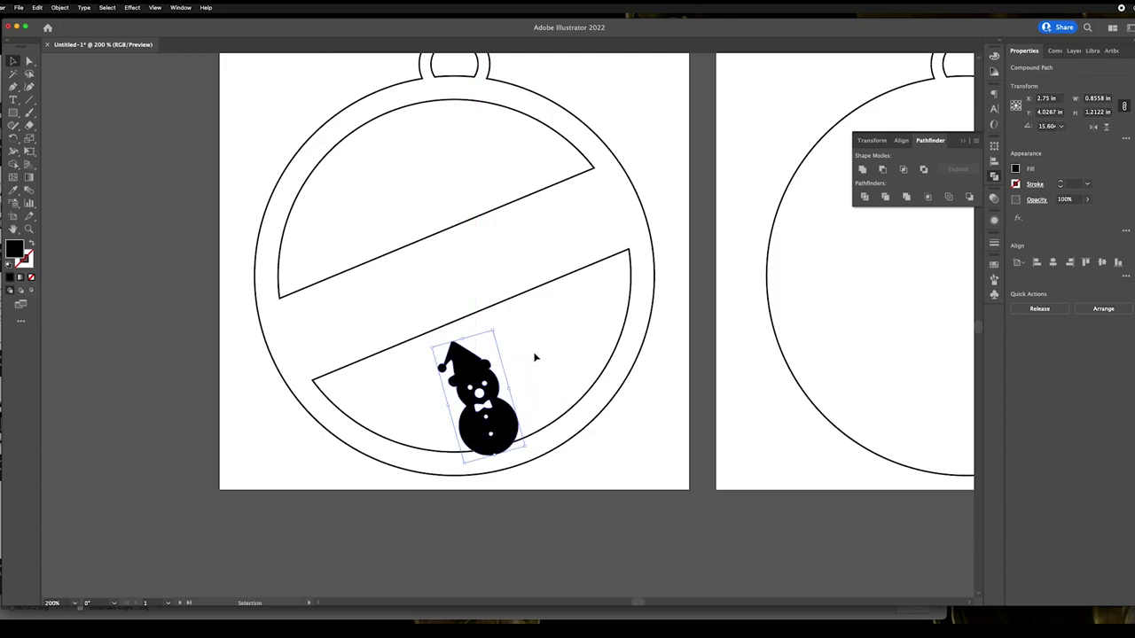
# Step: Paste a second snowman right of the first, slightly smaller and rotated more upright
pyautogui.press('a')
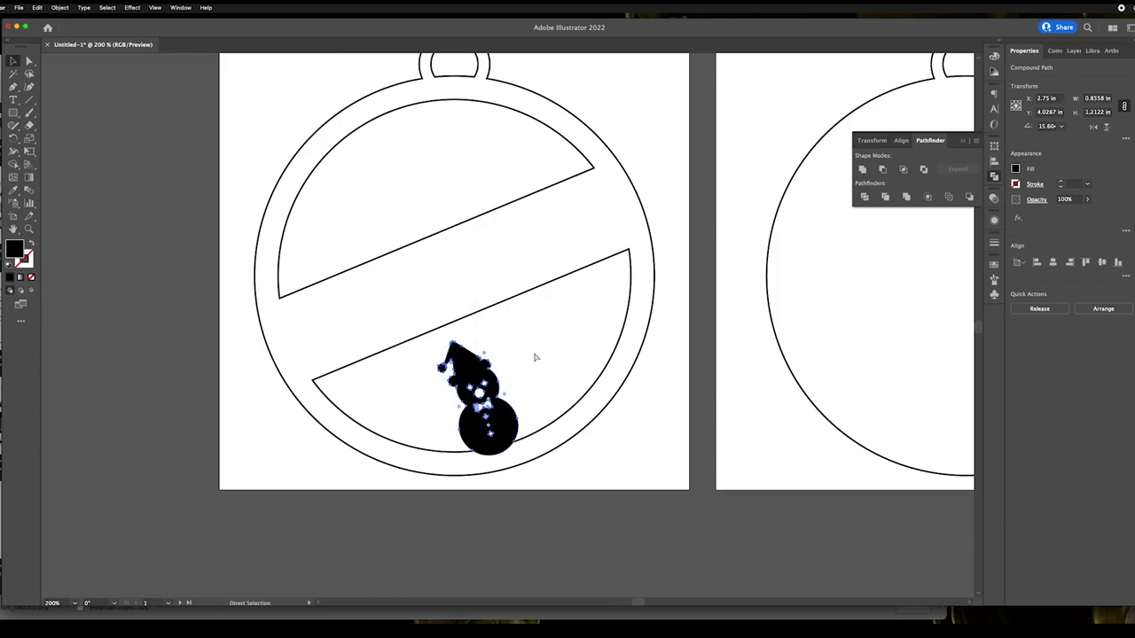
pyautogui.hotkey('ctrl', 'v')
pyautogui.press('v')
pyautogui.moveTo(536, 362); pyautogui.dragTo(576, 398)
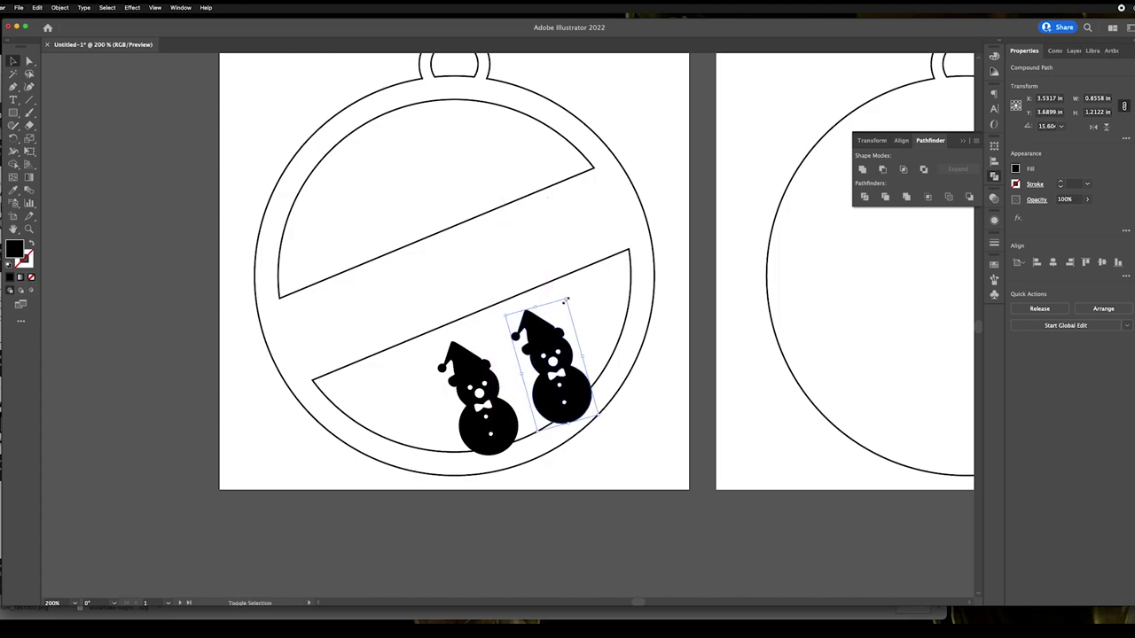
pyautogui.moveTo(563, 298); pyautogui.dragTo(567, 285)
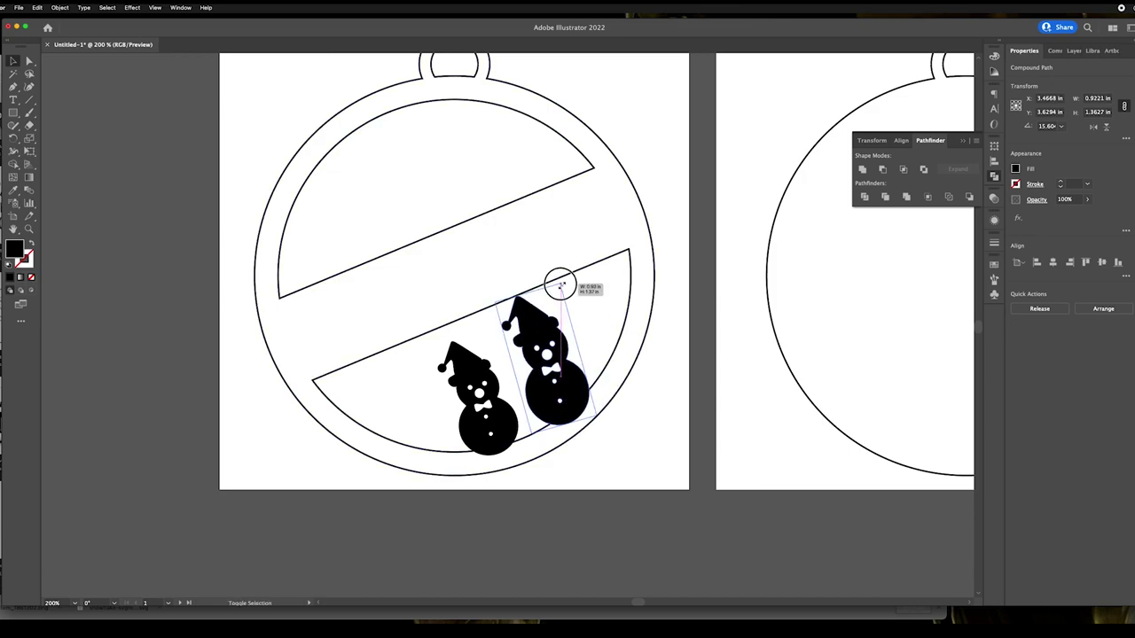
pyautogui.moveTo(561, 285); pyautogui.dragTo(563, 278)
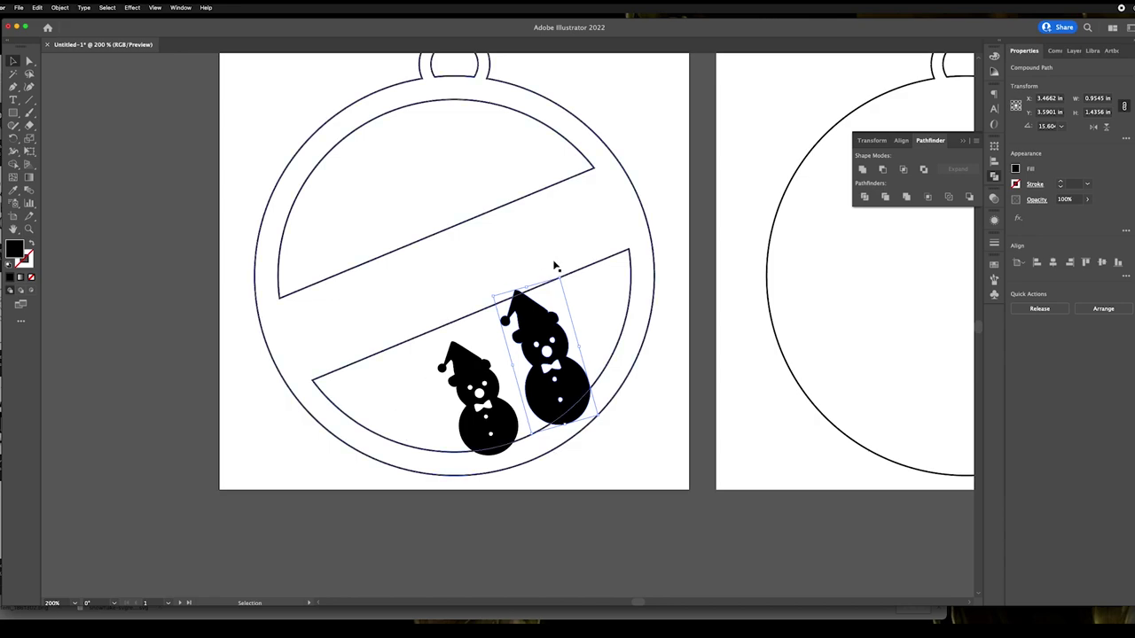
pyautogui.moveTo(558, 274); pyautogui.dragTo(576, 275)
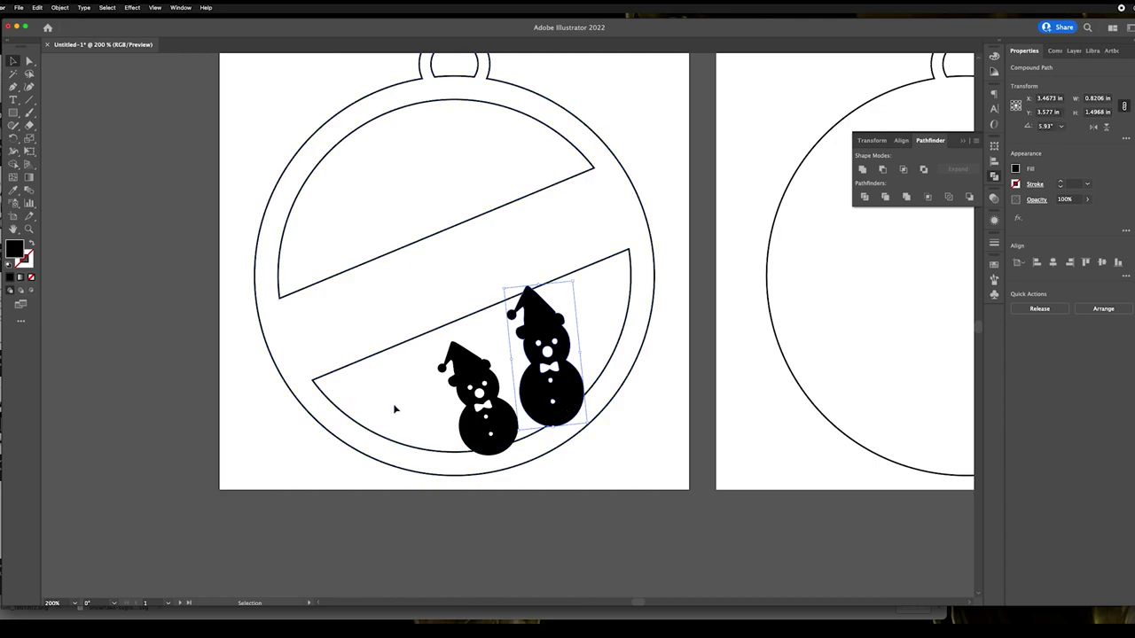
# Step: Add a resized third snowman at the ornament's bottom and nudge the others into place
pyautogui.hotkey('ctrl', 'v')
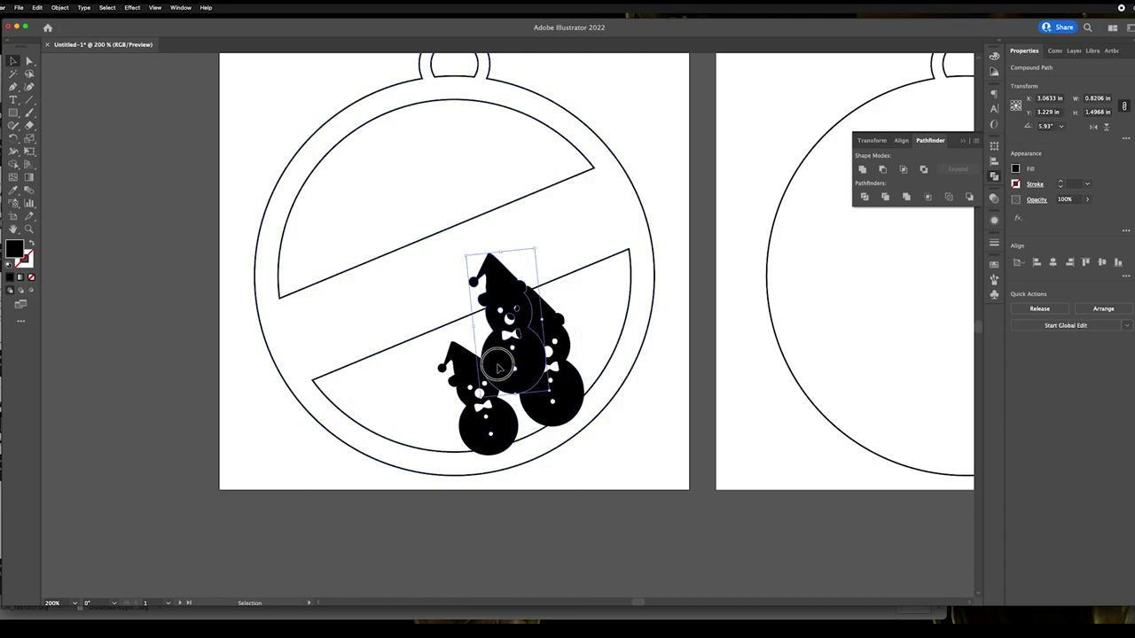
pyautogui.moveTo(498, 368); pyautogui.dragTo(399, 430)
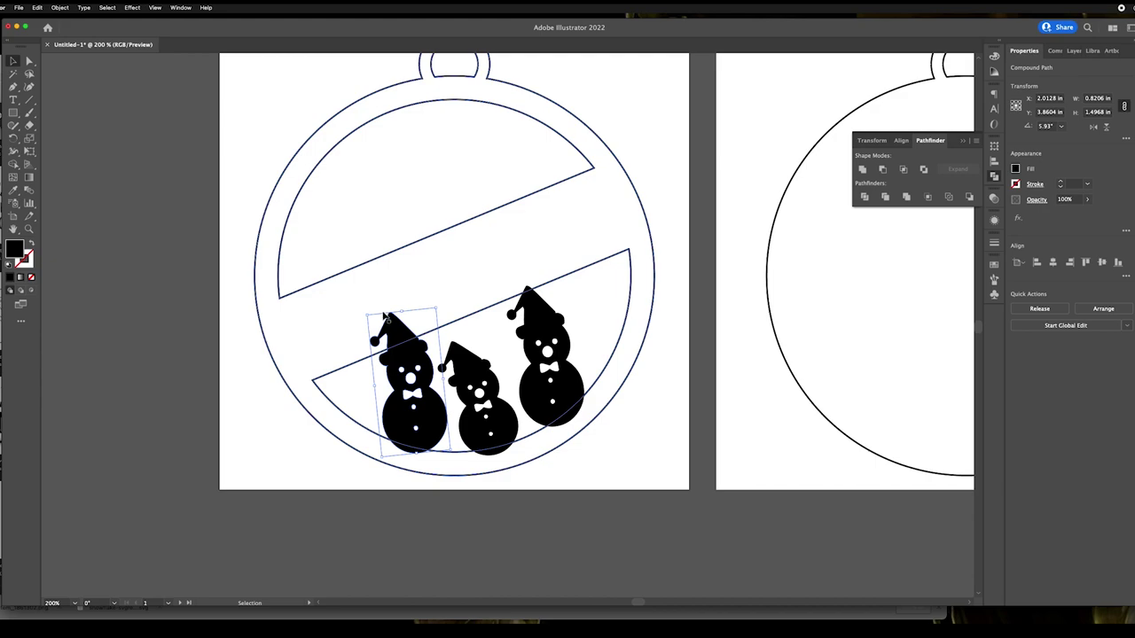
pyautogui.moveTo(368, 312); pyautogui.dragTo(388, 375)
pyautogui.moveTo(464, 369); pyautogui.dragTo(458, 372)
pyautogui.click(565, 354)
pyautogui.moveTo(568, 353); pyautogui.dragTo(571, 348)
pyautogui.click(552, 241)
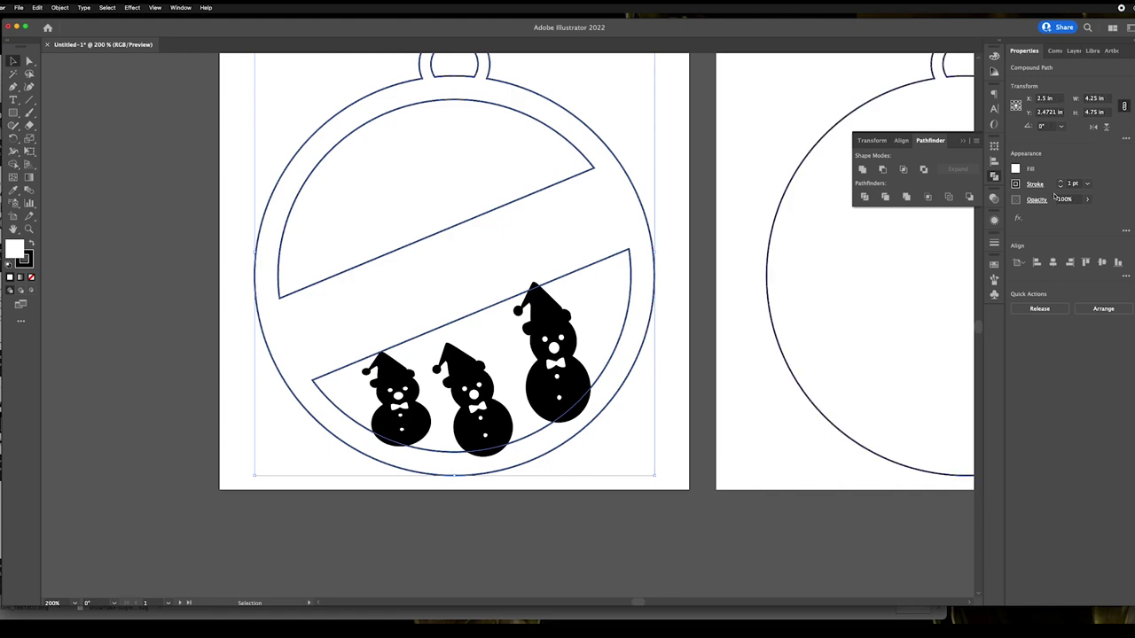
# Step: Fill the ornament with solid black and remove its stroke
pyautogui.click(1019, 169)
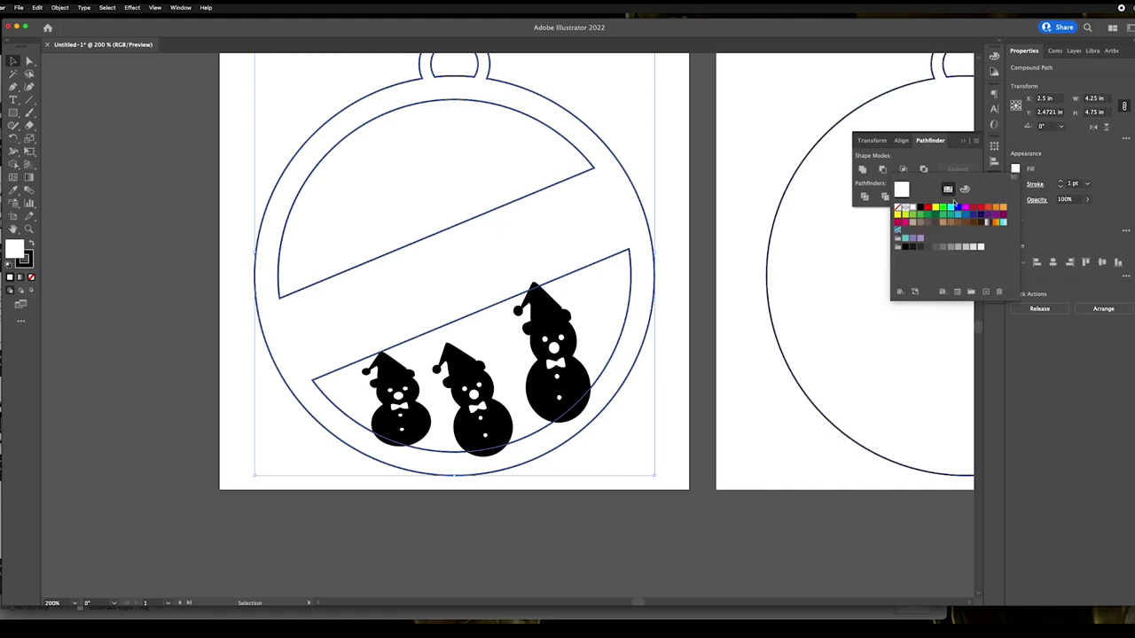
pyautogui.click(921, 208)
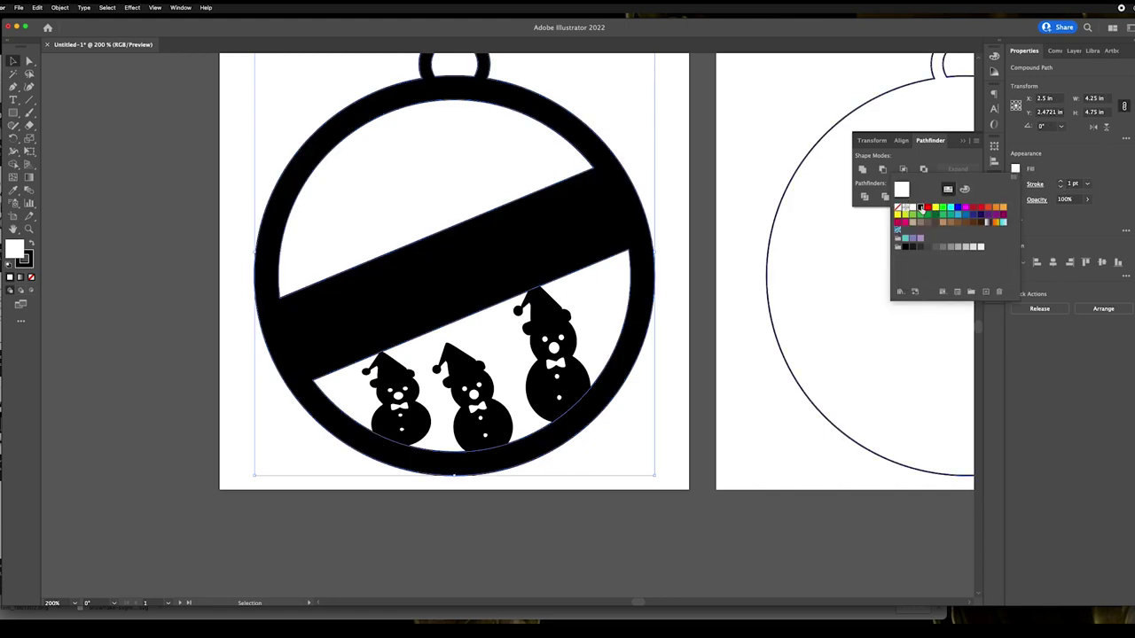
pyautogui.click(1060, 186)
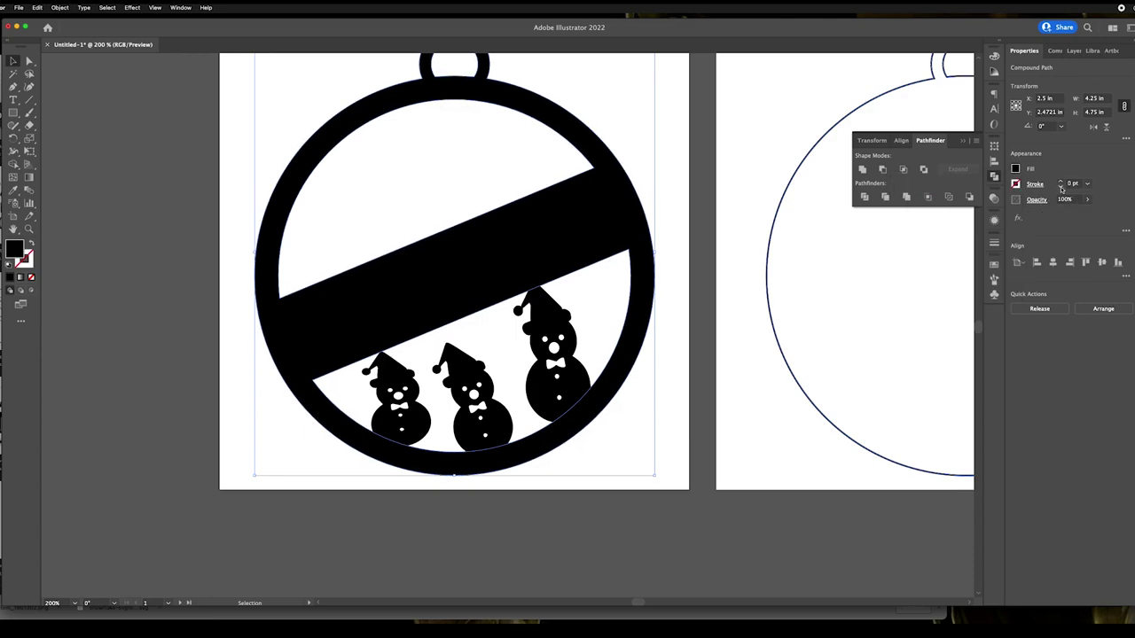
pyautogui.click(674, 290)
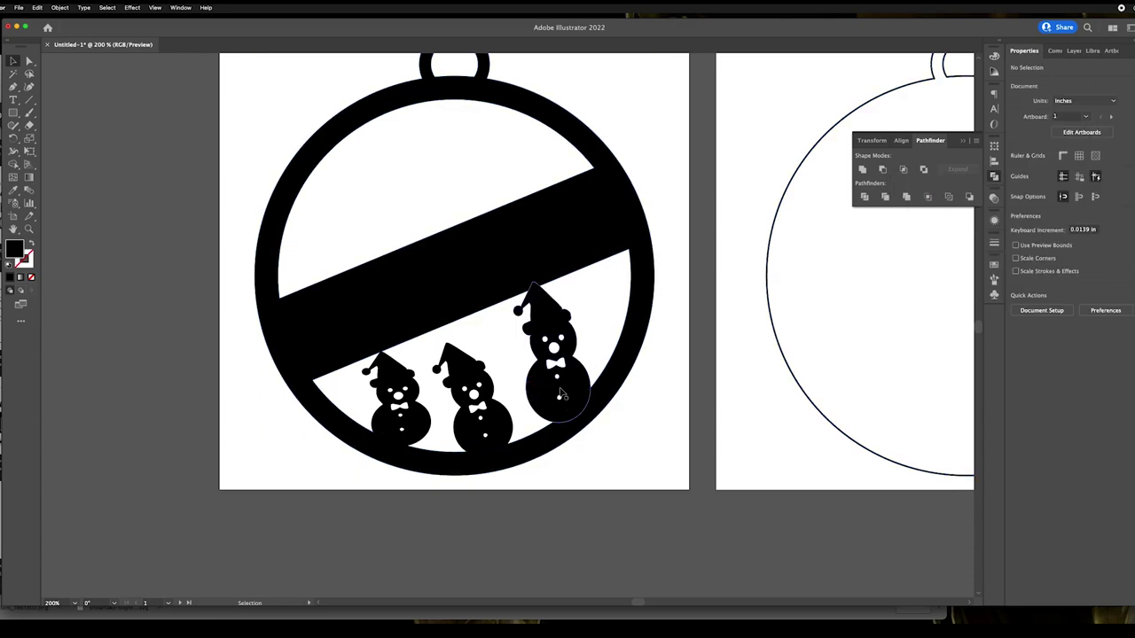
# Step: Stretch the left snowman taller within the ornament artwork
pyautogui.click(396, 372)
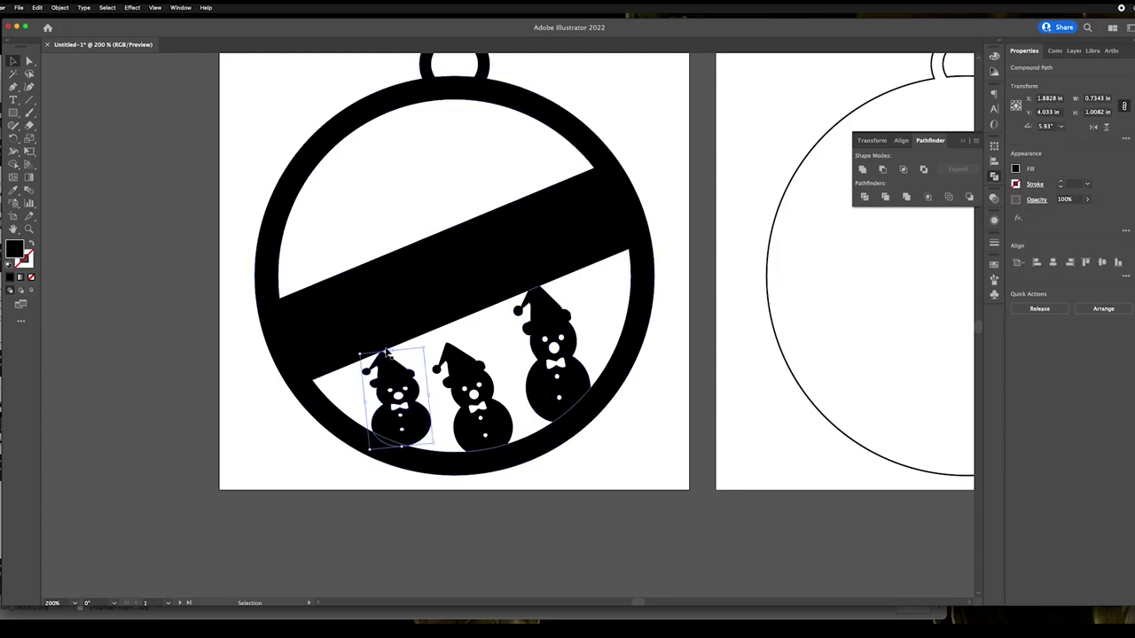
pyautogui.moveTo(393, 355)
pyautogui.mouseDown()
pyautogui.moveTo(388, 335)
pyautogui.moveTo(390, 348)
pyautogui.mouseUp()
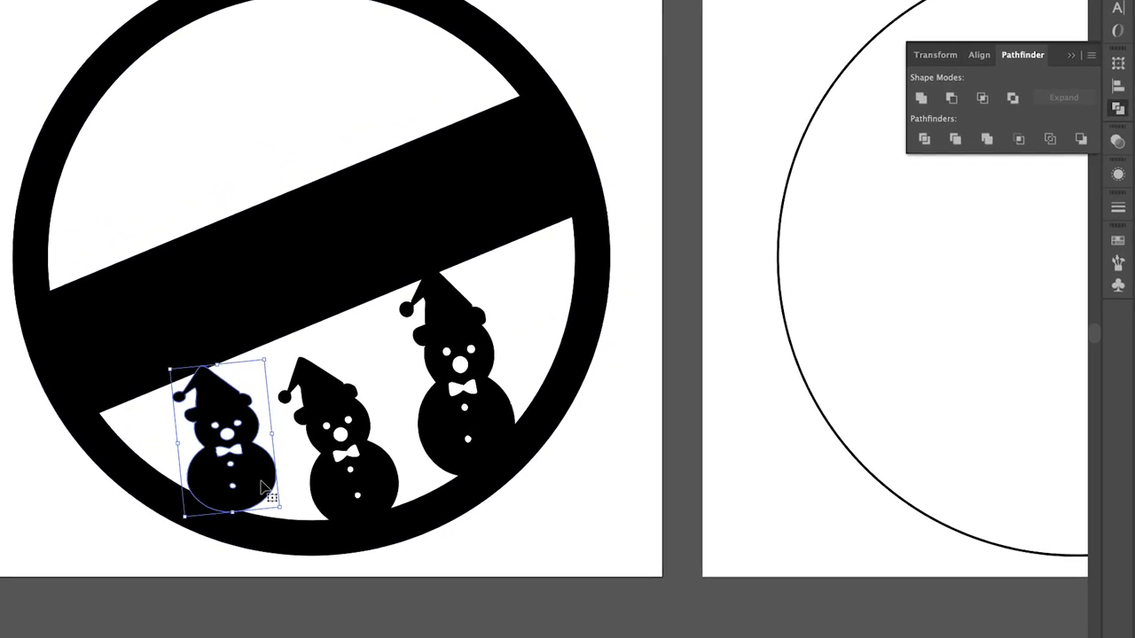
pyautogui.click(197, 323)
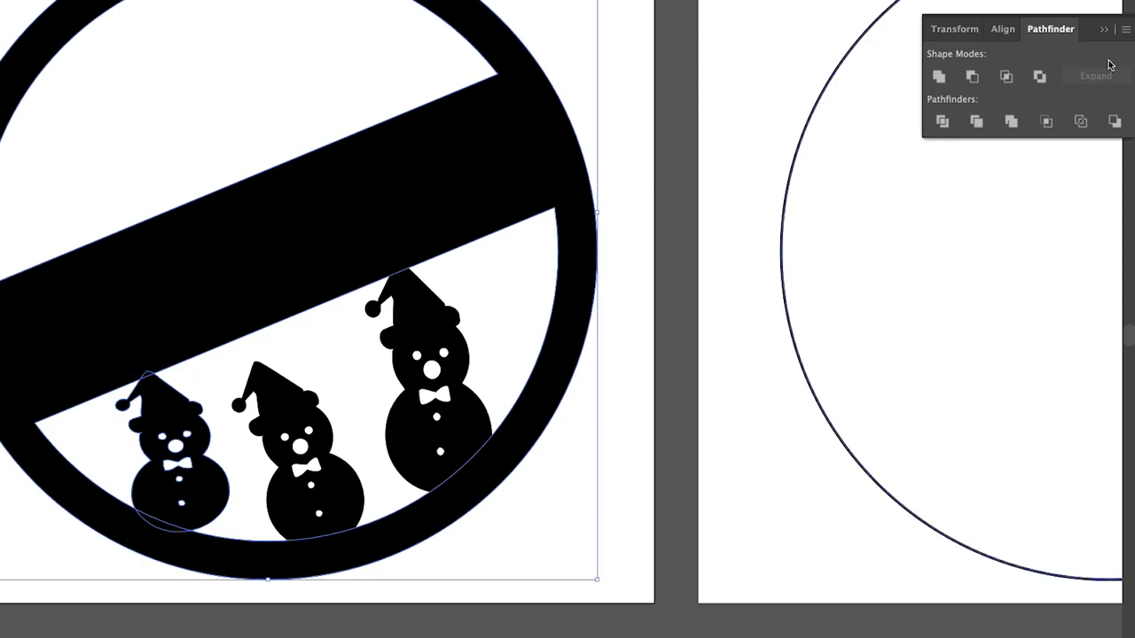
pyautogui.click(297, 412)
pyautogui.click(270, 291)
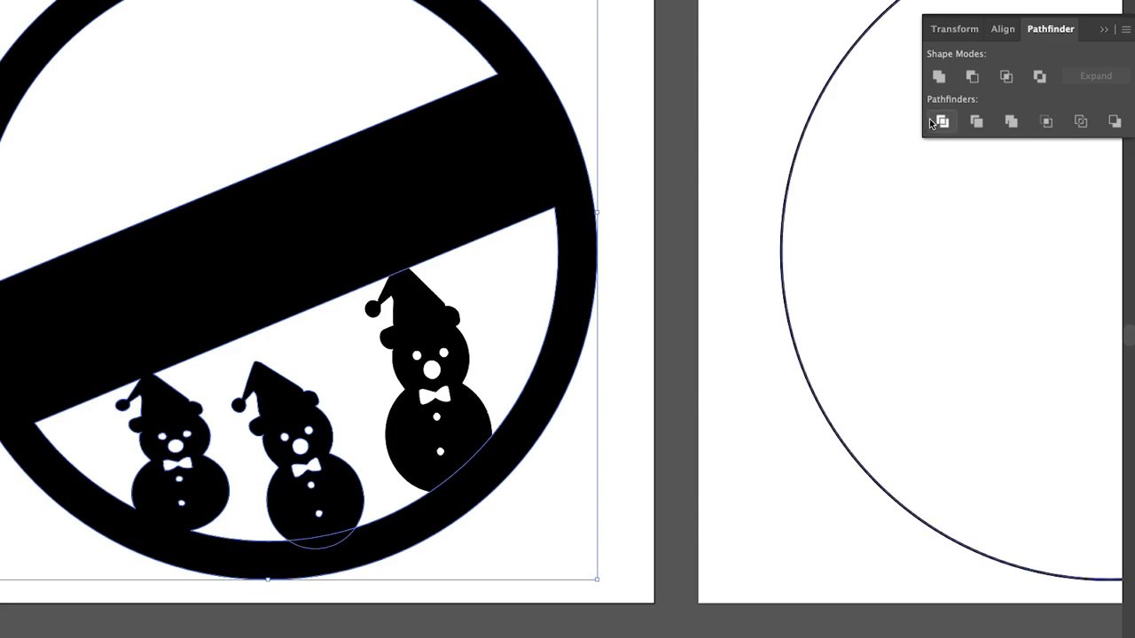
# Step: Select the right snowman with the frame and merge them with Pathfinder Unite
pyautogui.click(393, 431)
pyautogui.keyDown('shift'); pyautogui.click(902, 142); pyautogui.keyUp('shift')
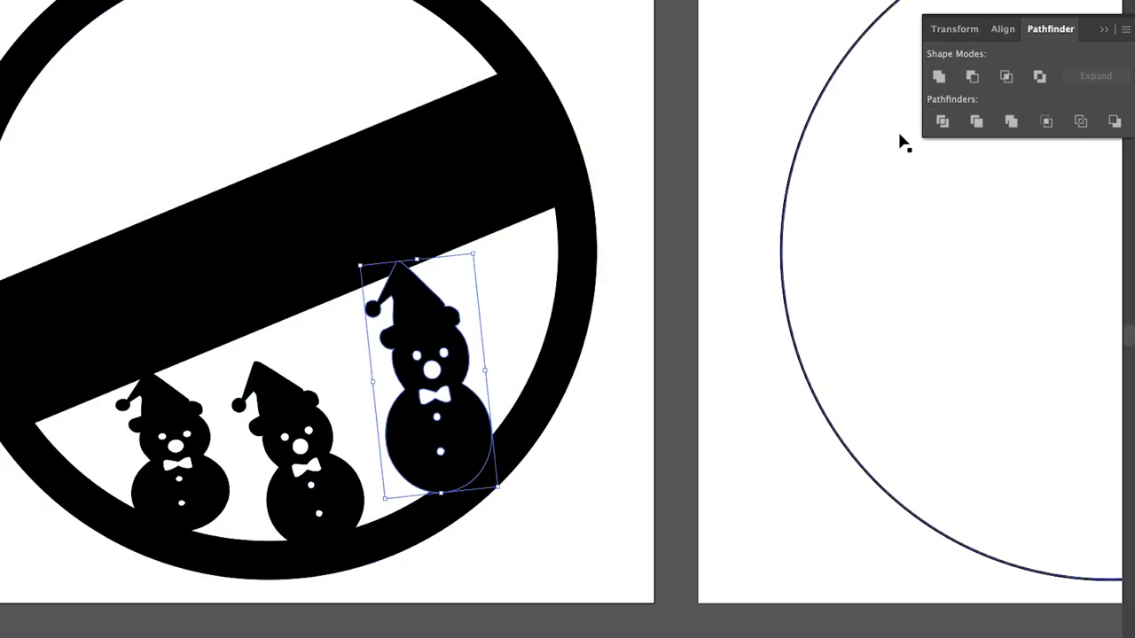
pyautogui.keyDown('shift'); pyautogui.click(443, 230); pyautogui.keyUp('shift')
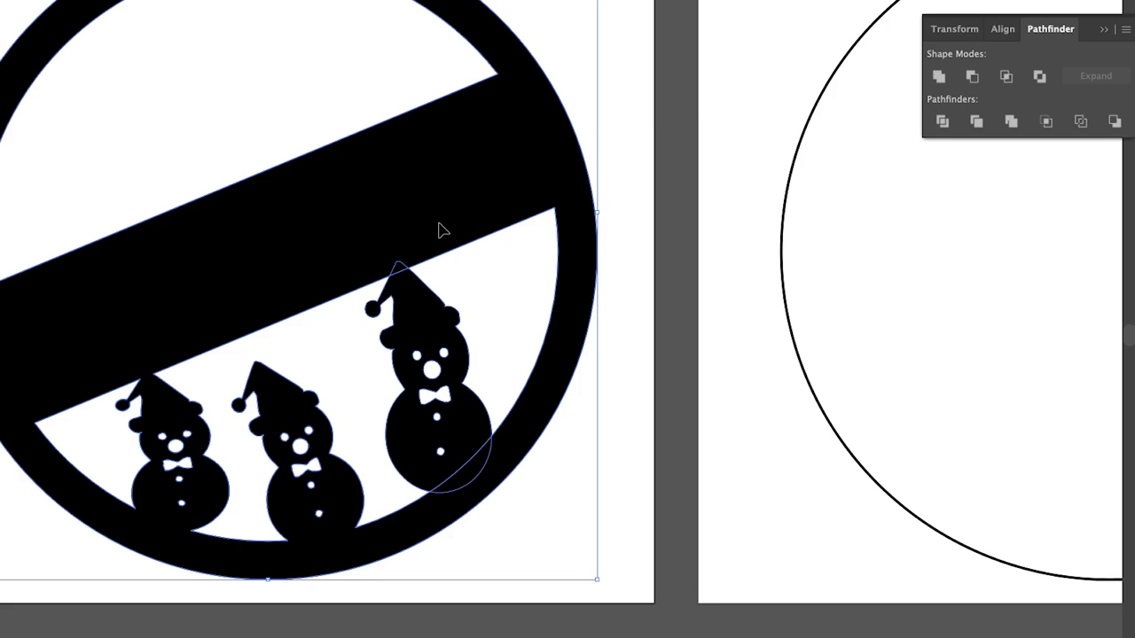
pyautogui.click(939, 76)
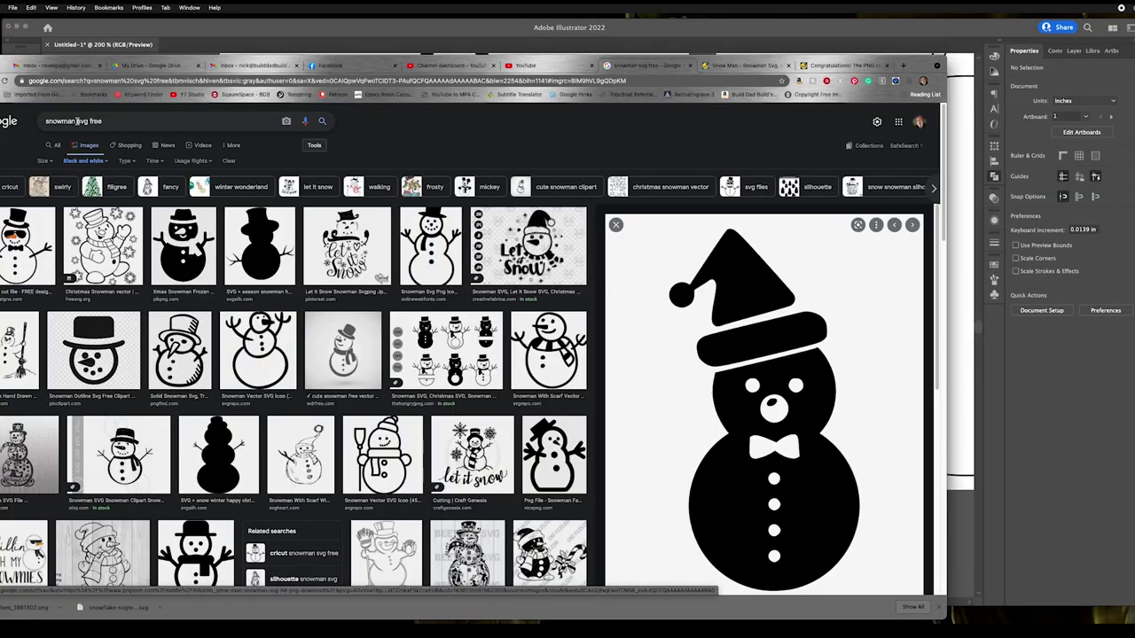
pyautogui.click(76, 120)
pyautogui.moveTo(76, 121); pyautogui.dragTo(27, 122)
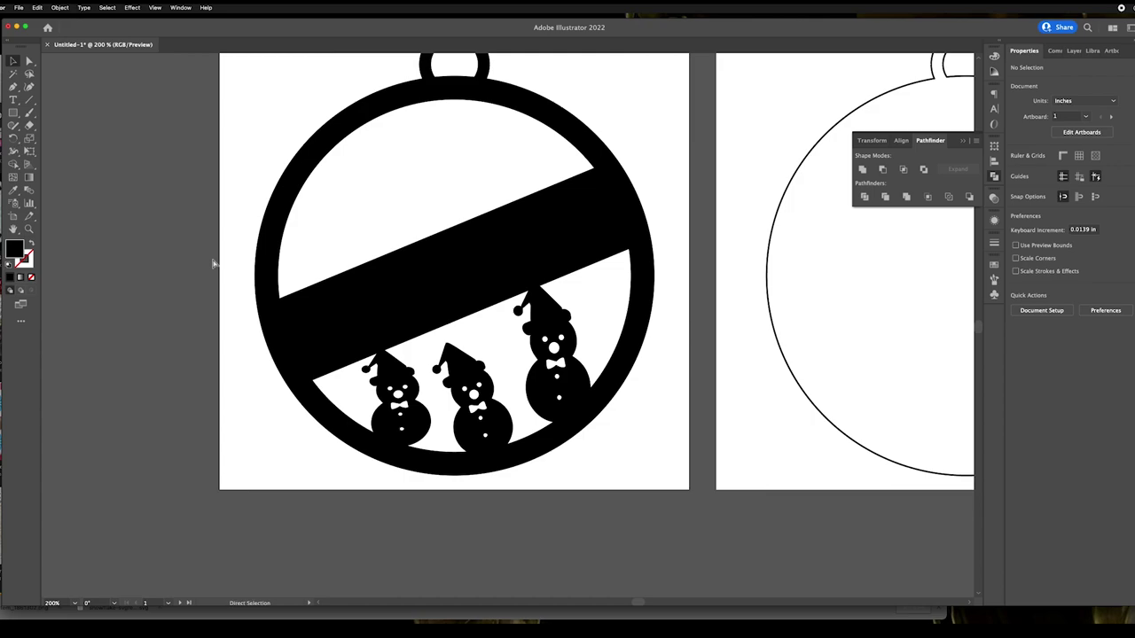
pyautogui.hotkey('ctrl', '-')
pyautogui.hotkey('ctrl', '-')
pyautogui.hotkey('ctrl', '-')
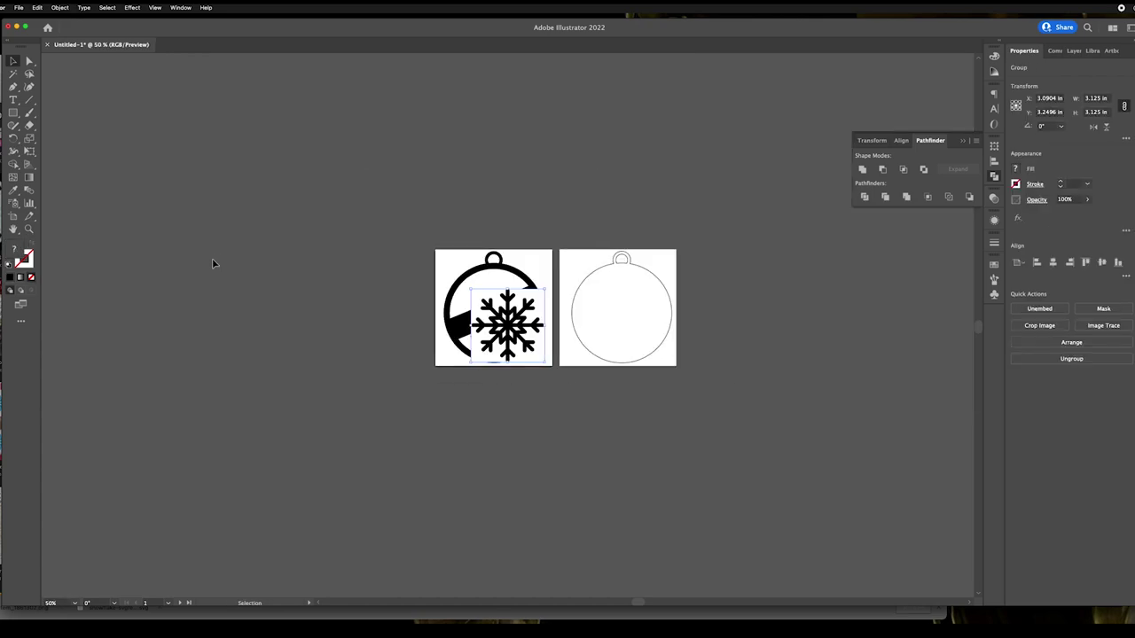
# Step: Shrink the pasted snowflake image and move it to the empty canvas left of the ornament
pyautogui.hotkey('ctrl', '+')
pyautogui.hotkey('ctrl', '+')
pyautogui.hotkey('ctrl', '+')
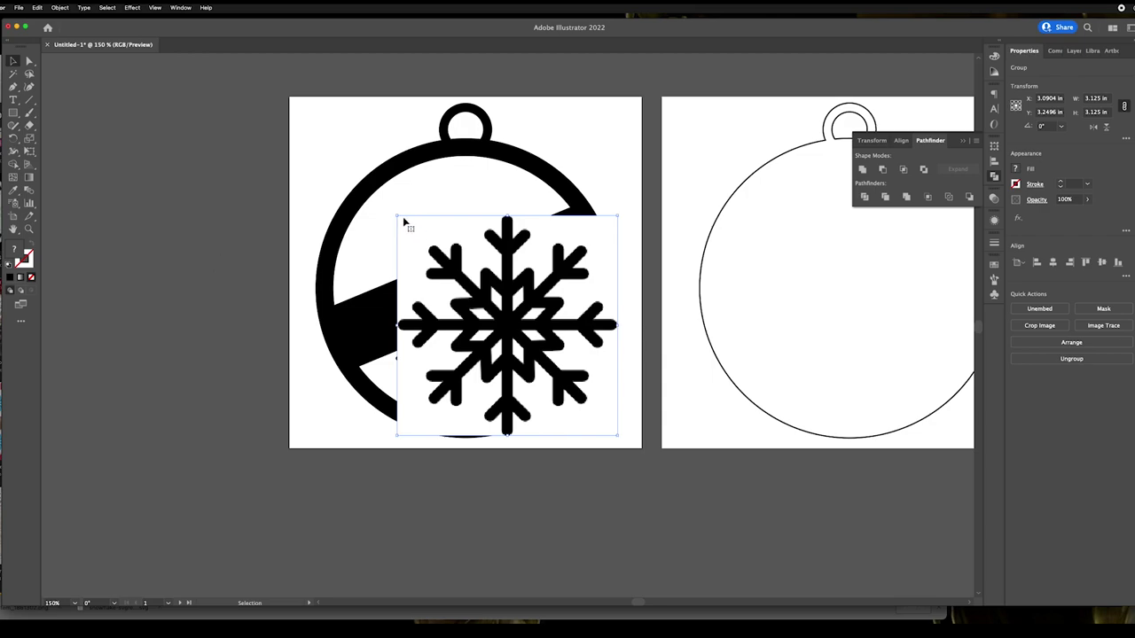
pyautogui.moveTo(398, 214); pyautogui.dragTo(473, 291)
pyautogui.moveTo(548, 368); pyautogui.dragTo(178, 307)
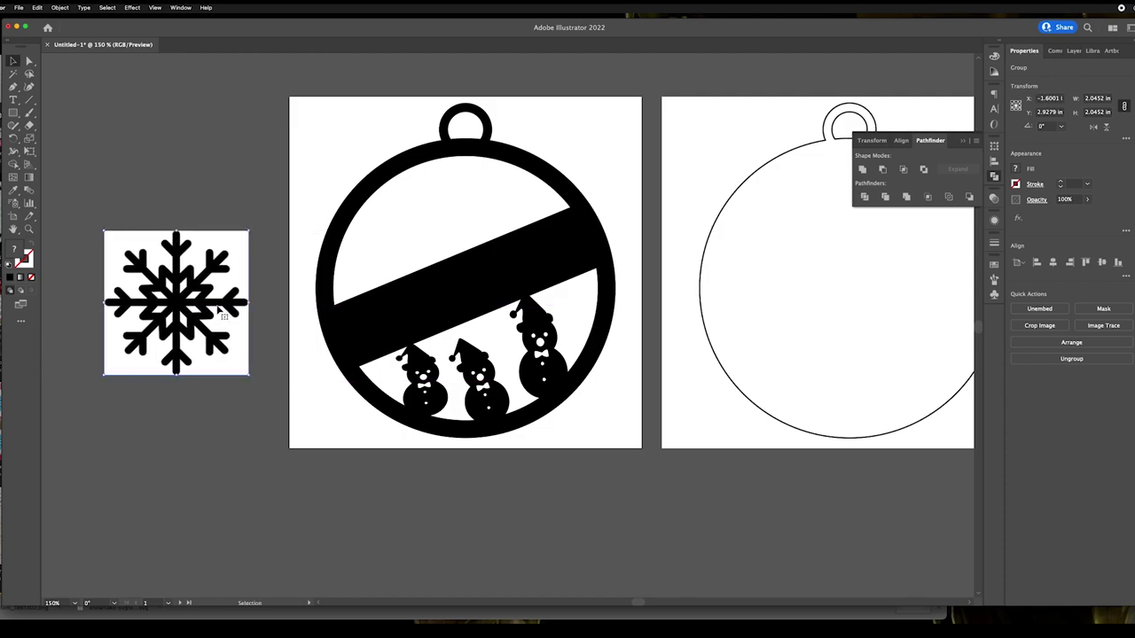
# Step: Image-trace the snowflake with the Default preset and expand it into vector paths
pyautogui.click(1105, 326)
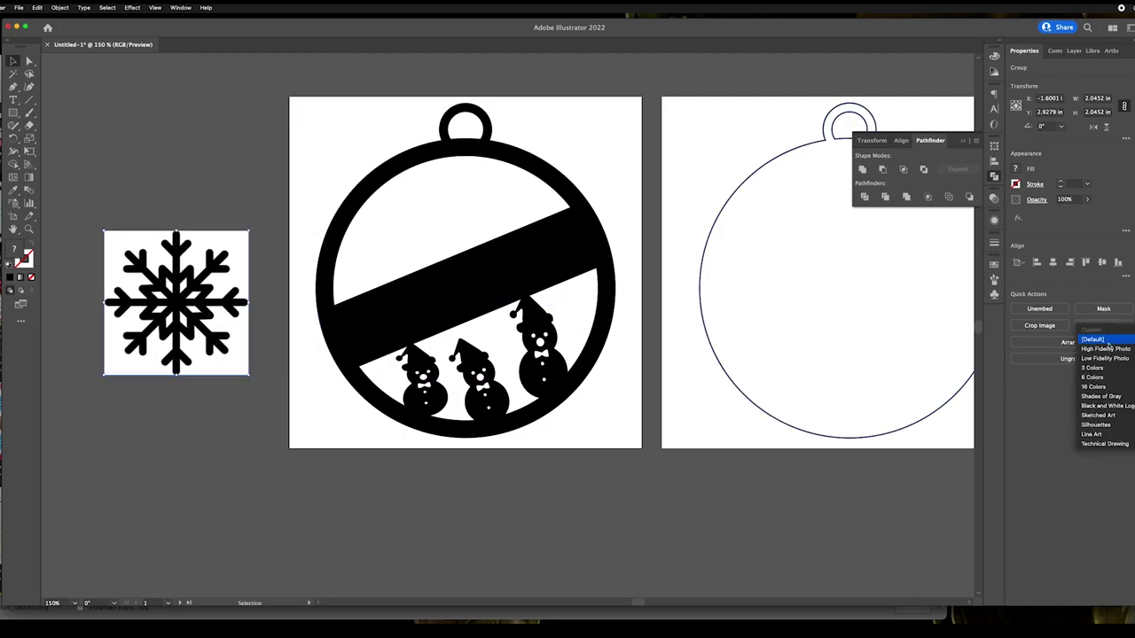
pyautogui.click(1109, 342)
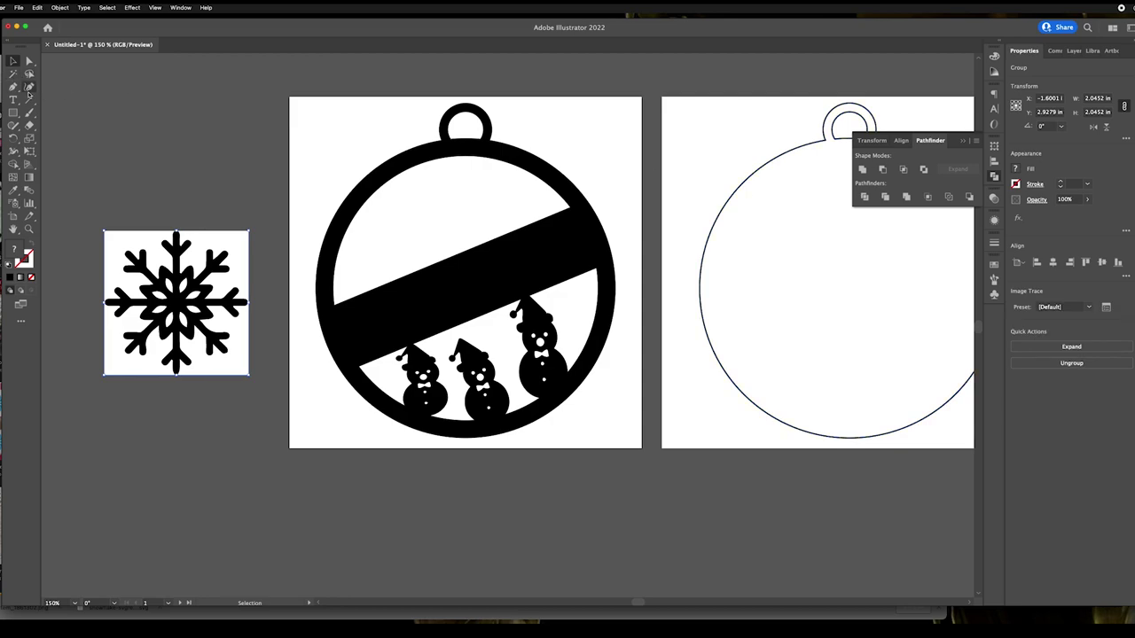
pyautogui.click(30, 60)
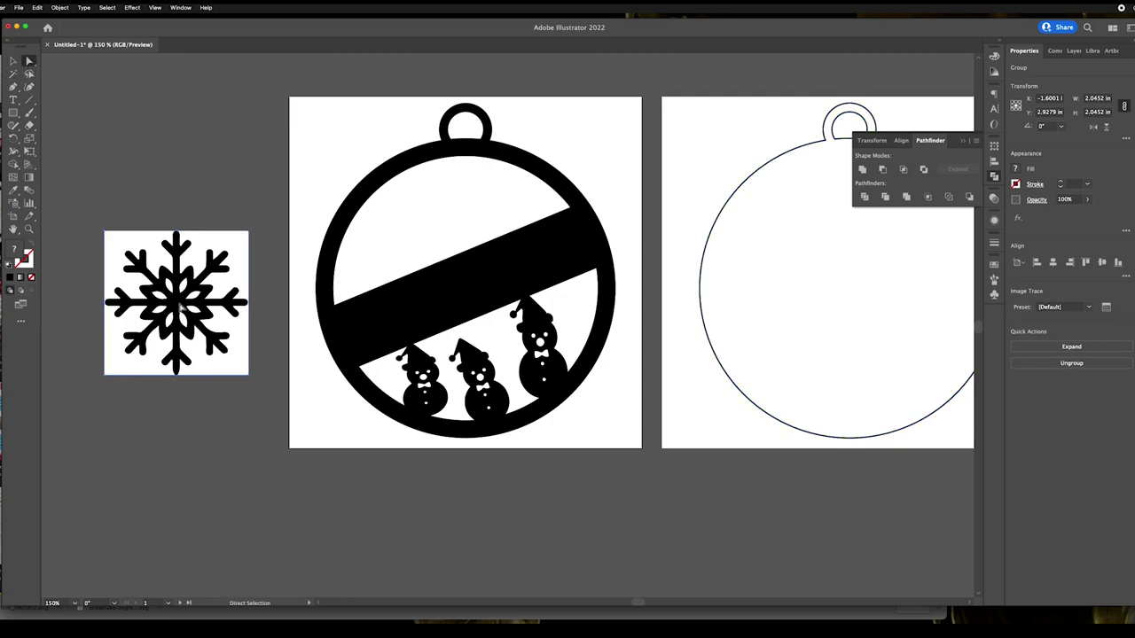
pyautogui.click(1072, 346)
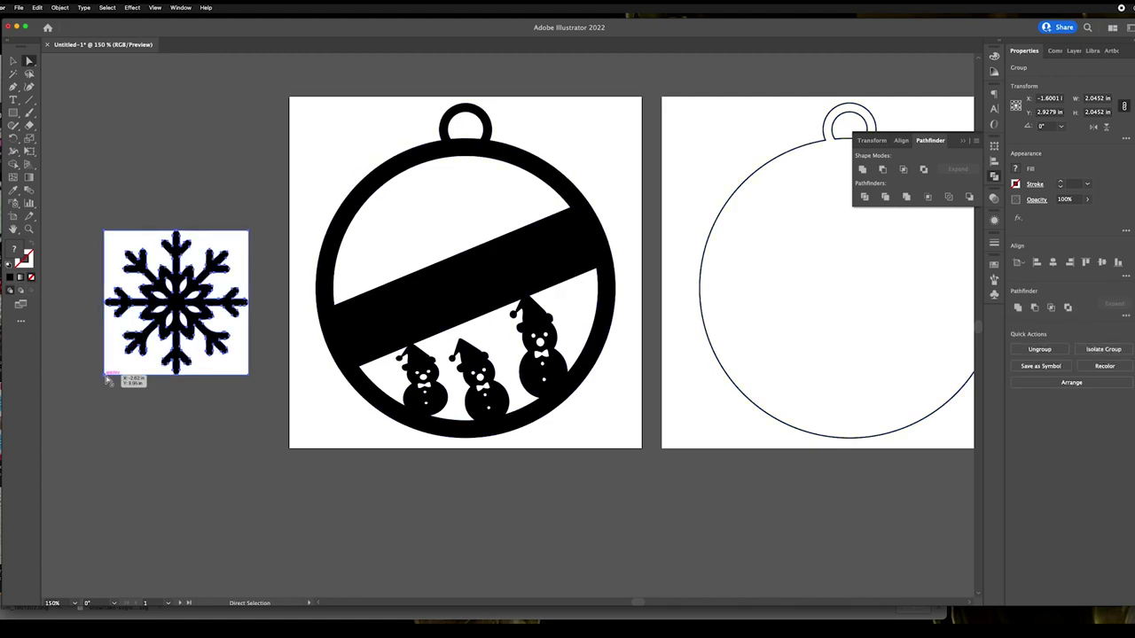
pyautogui.moveTo(113, 372)
pyautogui.mouseDown()
pyautogui.moveTo(114, 388)
pyautogui.moveTo(124, 380)
pyautogui.mouseUp()
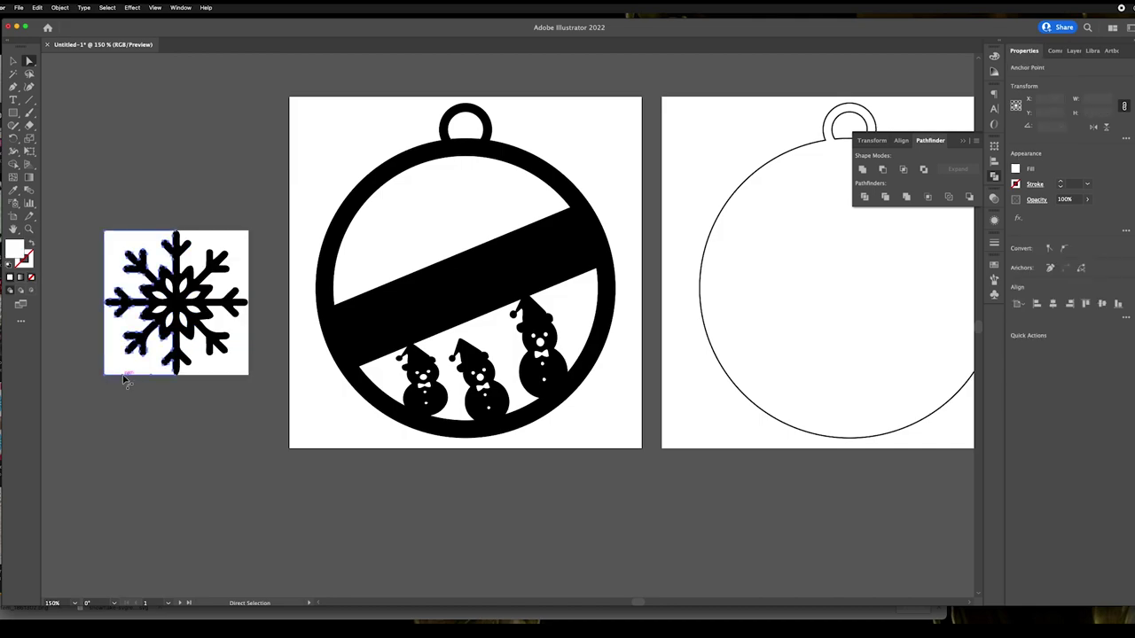
pyautogui.click(147, 390)
pyautogui.click(200, 380)
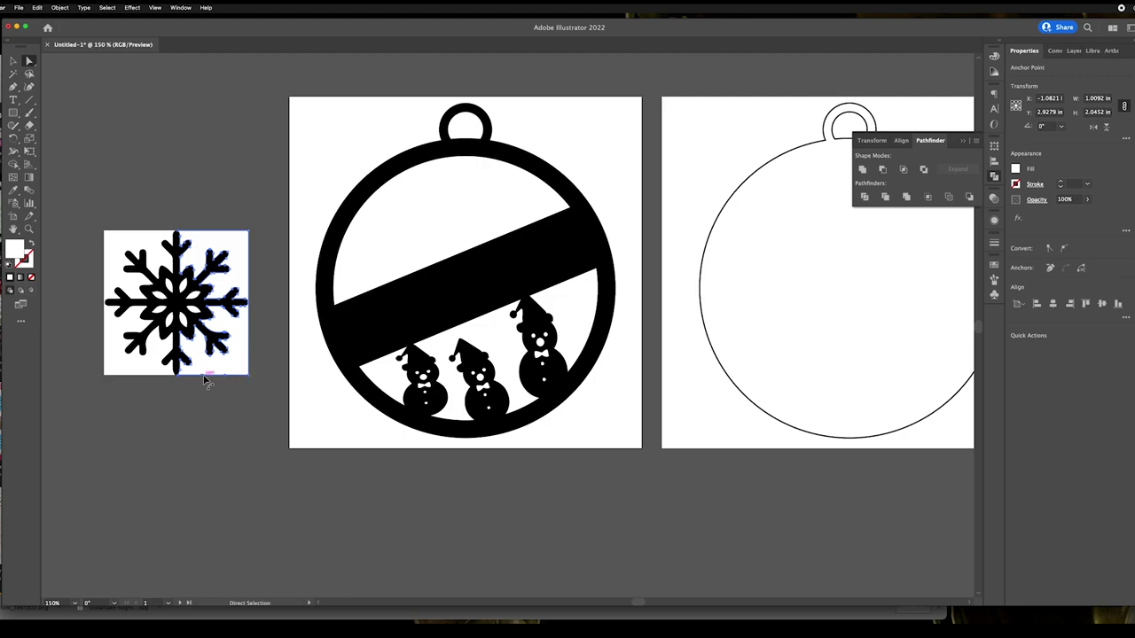
pyautogui.press('super+minus')
# Step: Delete both white background halves and the inner white petals from the traced snowflake
pyautogui.press('super+equal')
pyautogui.press('super+equal')
pyautogui.press('super+equal')
pyautogui.press('super+equal')
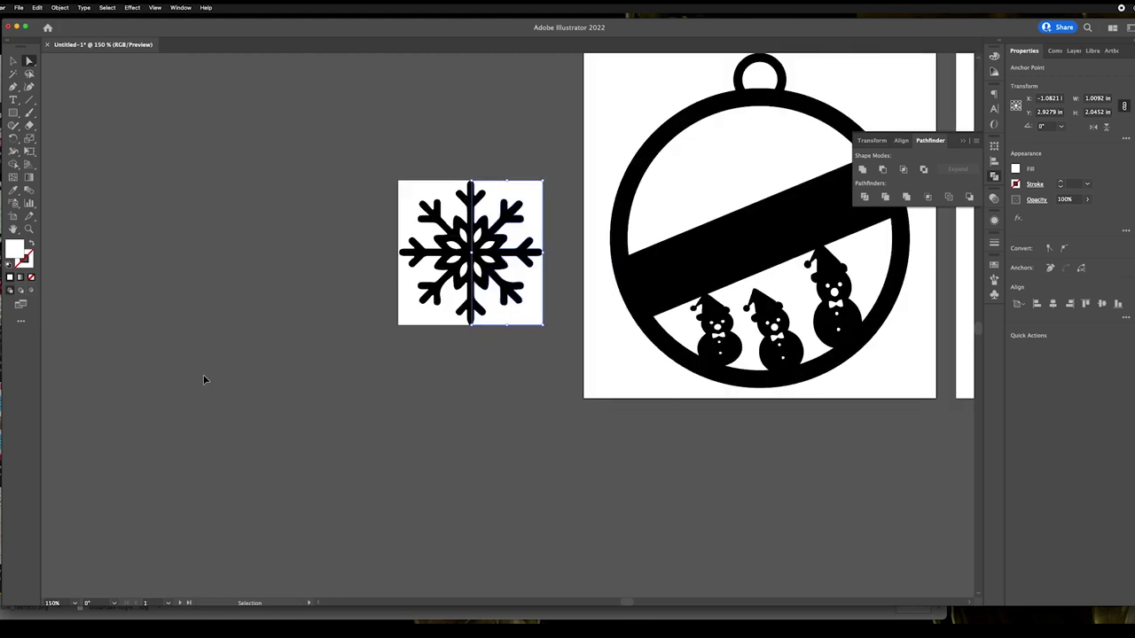
pyautogui.scroll(5, 387, 382)
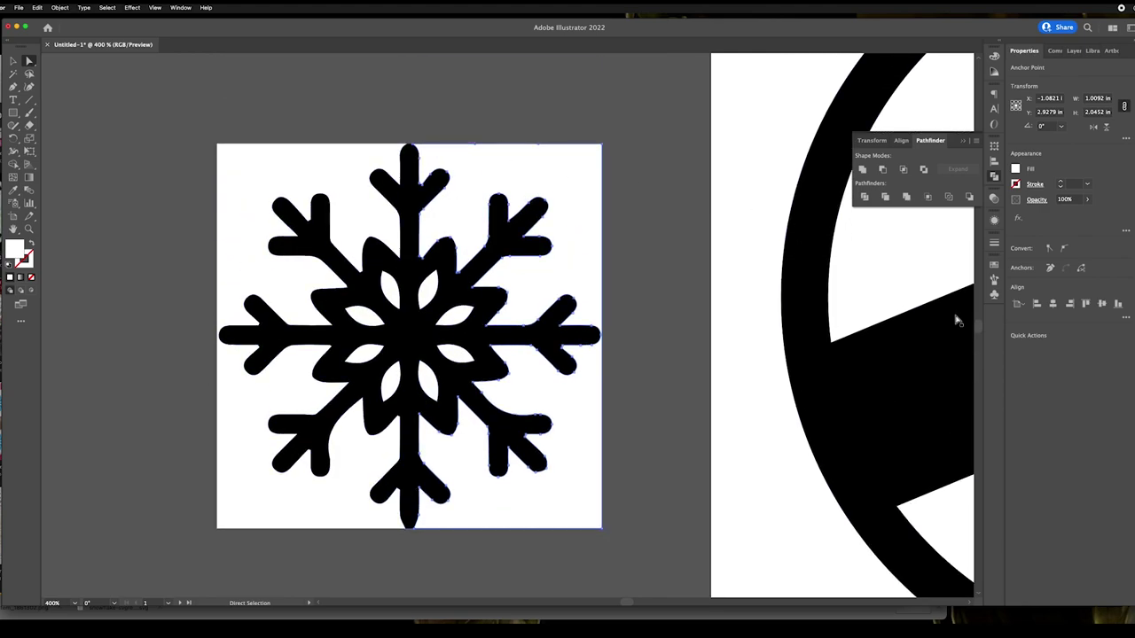
pyautogui.moveTo(636, 490); pyautogui.dragTo(716, 507)
pyautogui.press('super+a')
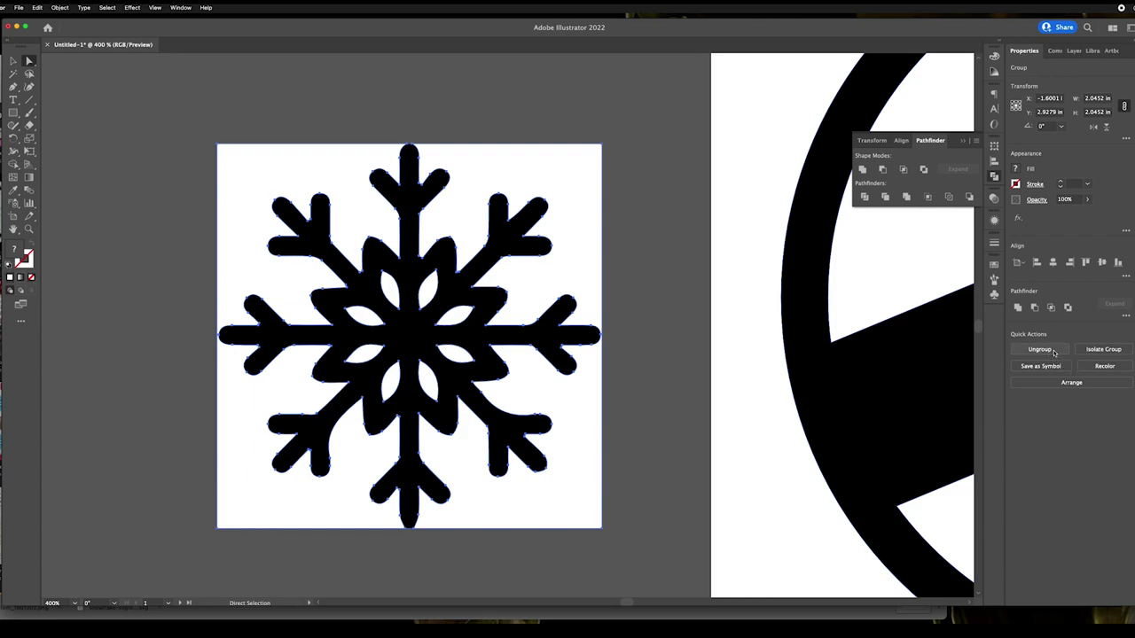
pyautogui.click(615, 165)
pyautogui.click(582, 148)
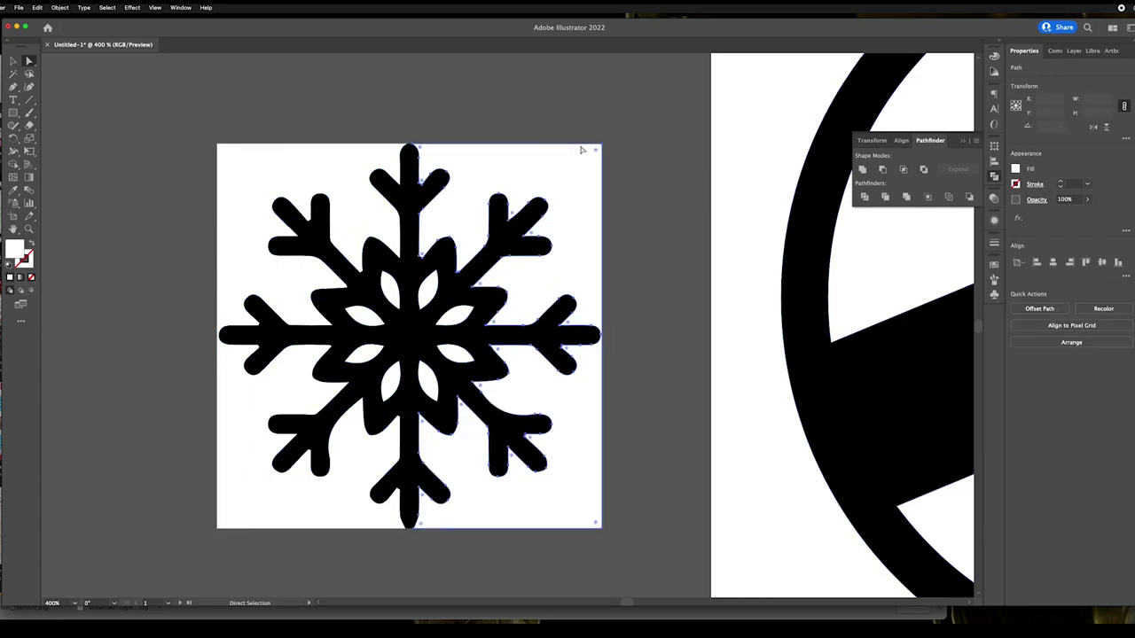
pyautogui.moveTo(581, 148); pyautogui.dragTo(659, 186)
pyautogui.press('Delete')
pyautogui.click(343, 172)
pyautogui.press('Delete')
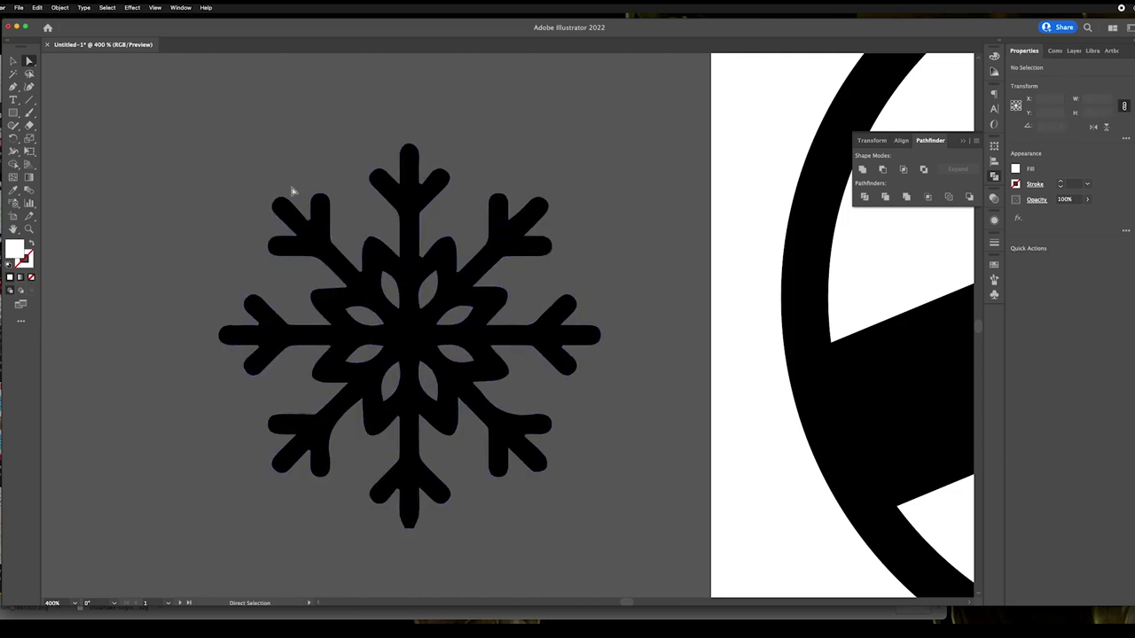
pyautogui.hotkey('ctrl', '-')
pyautogui.hotkey('ctrl', '-')
pyautogui.hotkey('ctrl', '-')
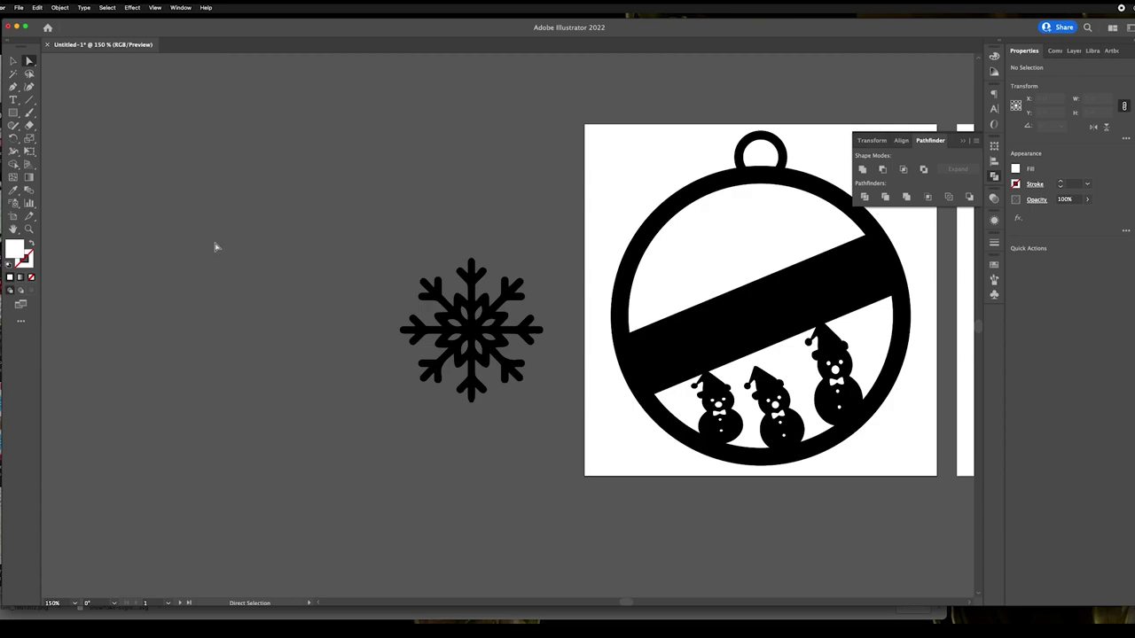
# Step: Shrink the snowflake and place it in the ornament's upper right
pyautogui.press('v')
pyautogui.moveTo(468, 332); pyautogui.dragTo(717, 253)
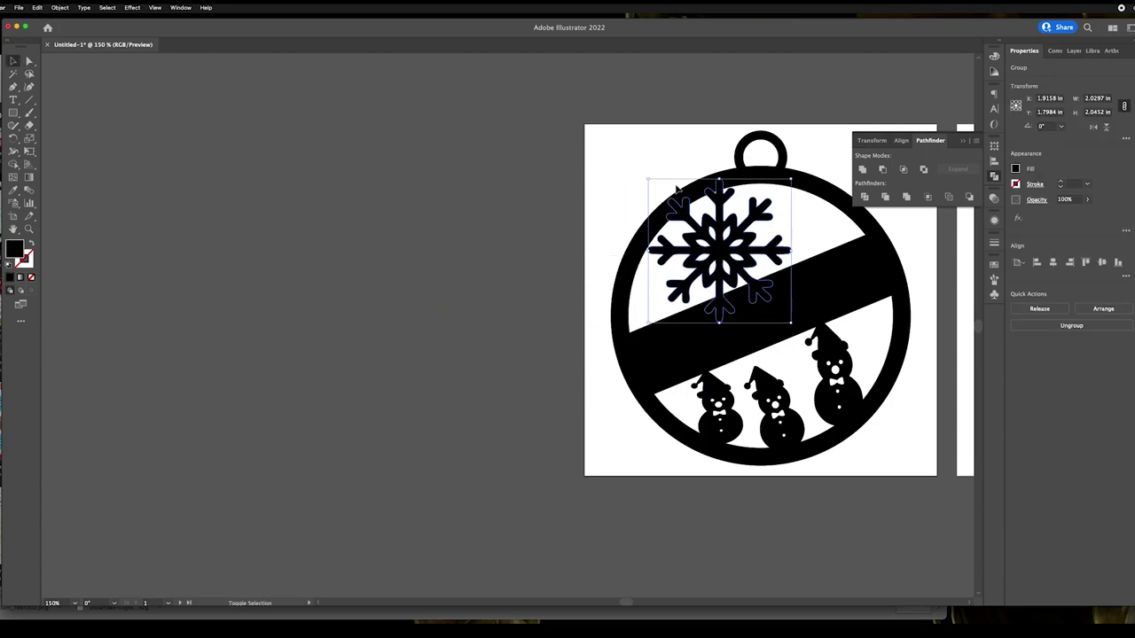
pyautogui.moveTo(649, 180); pyautogui.dragTo(690, 206)
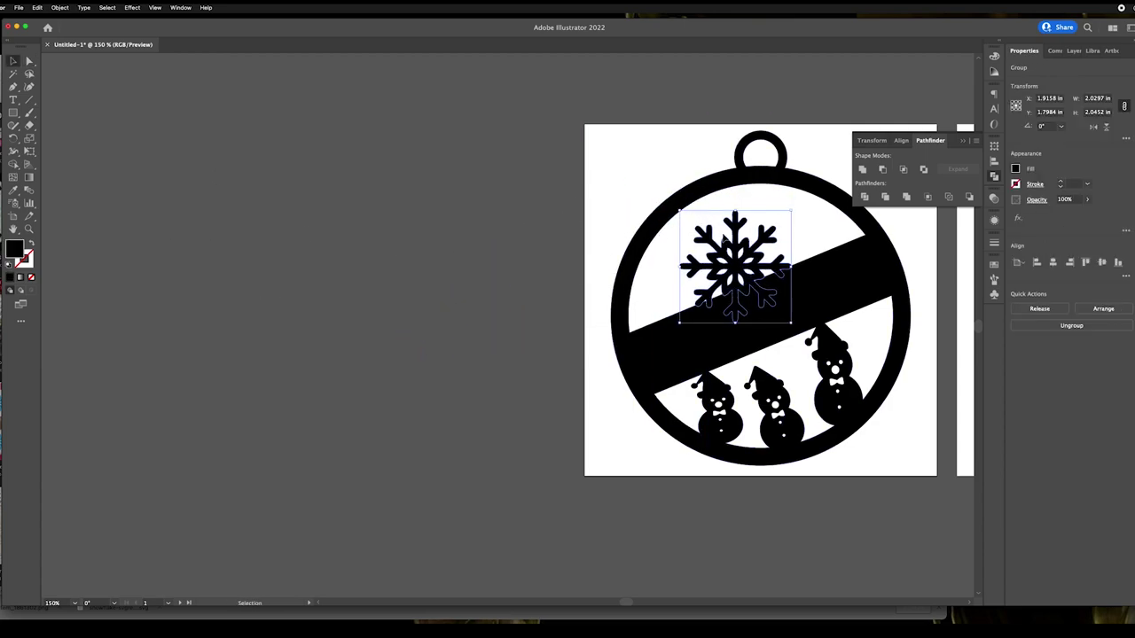
pyautogui.moveTo(740, 263); pyautogui.dragTo(791, 217)
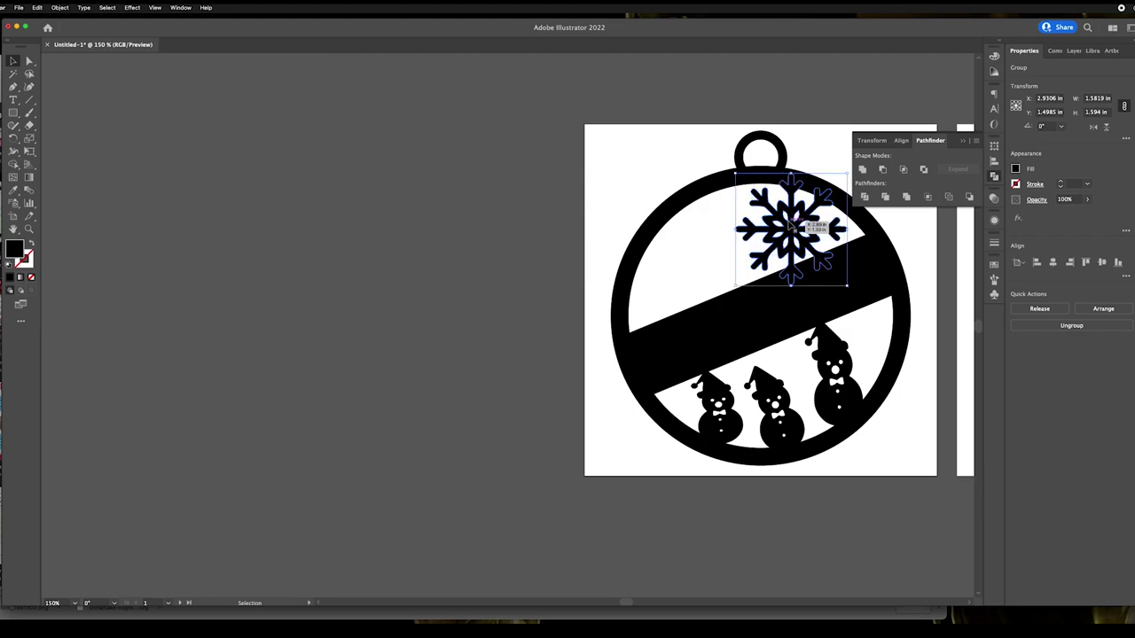
# Step: Paste a copy of the snowflake onto the ornament's upper left
pyautogui.hotkey('ctrl', 'v')
pyautogui.moveTo(502, 335); pyautogui.dragTo(680, 264)
pyautogui.press('a')
pyautogui.press('v')
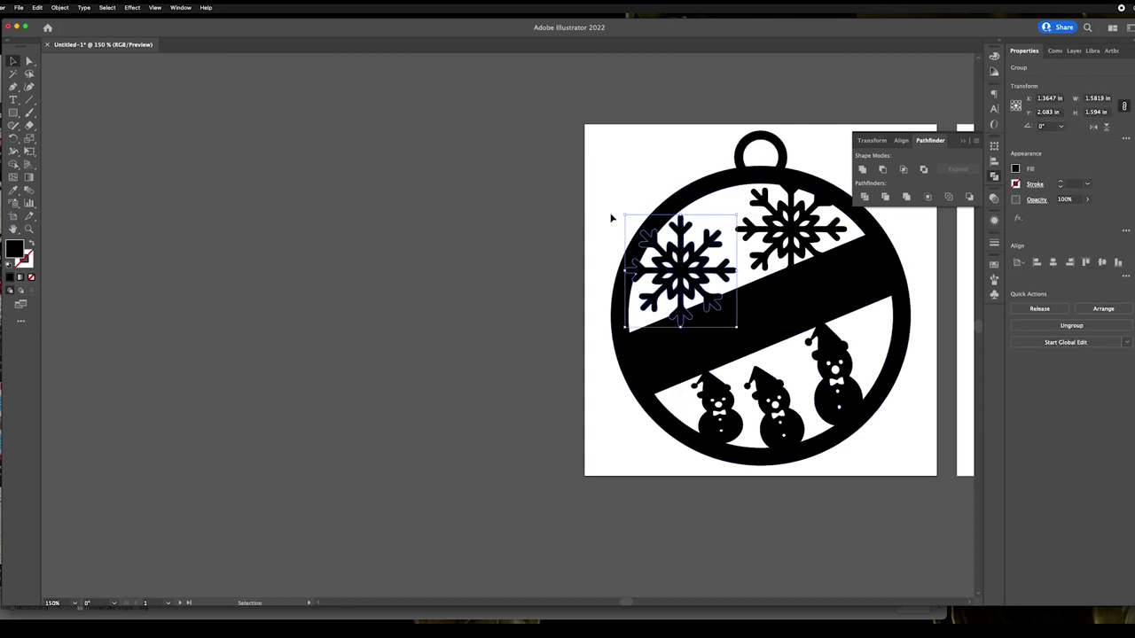
# Step: Tilt the left snowflake counter-clockwise and unite it with the ornament
pyautogui.moveTo(623, 211)
pyautogui.mouseDown()
pyautogui.moveTo(600, 213)
pyautogui.moveTo(604, 222)
pyautogui.mouseUp()
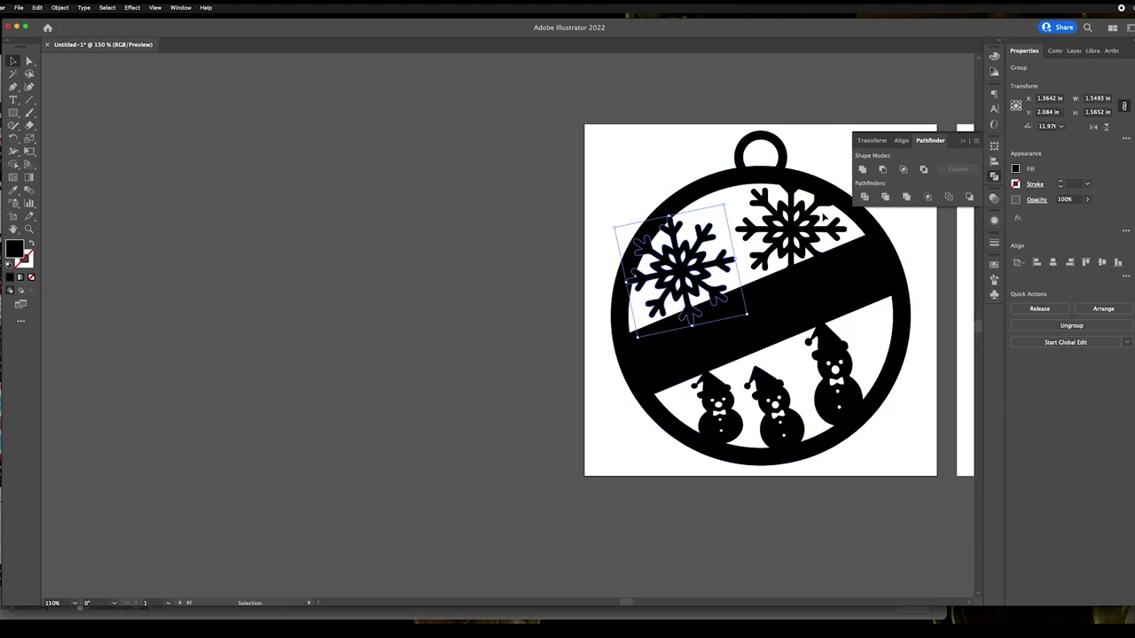
pyautogui.keyDown('shift'); pyautogui.click(636, 359); pyautogui.keyUp('shift')
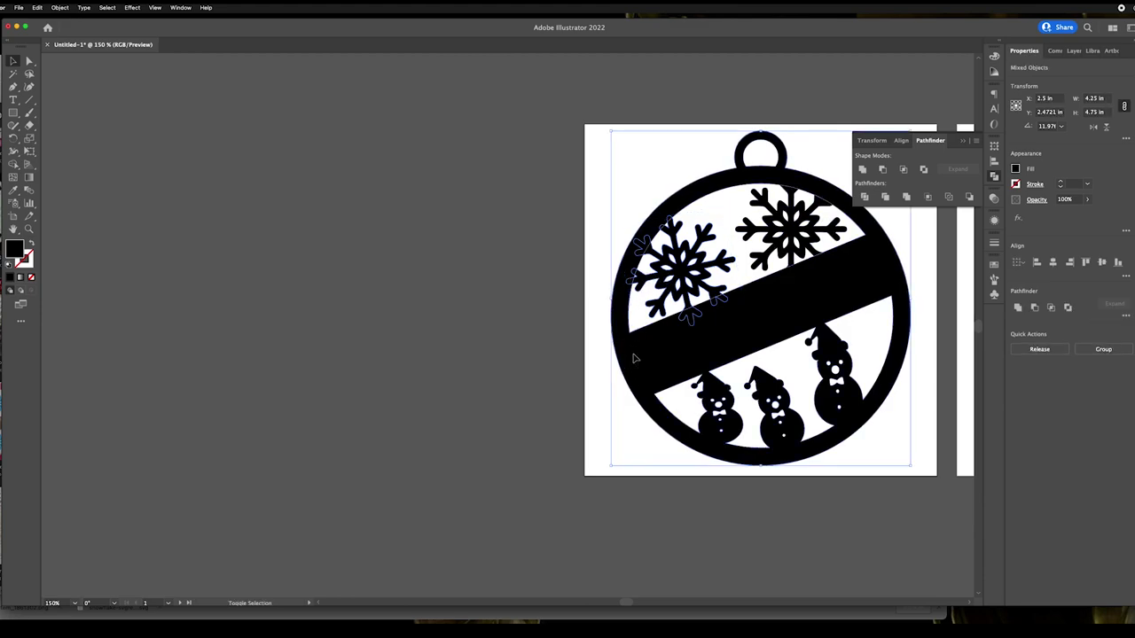
pyautogui.click(861, 169)
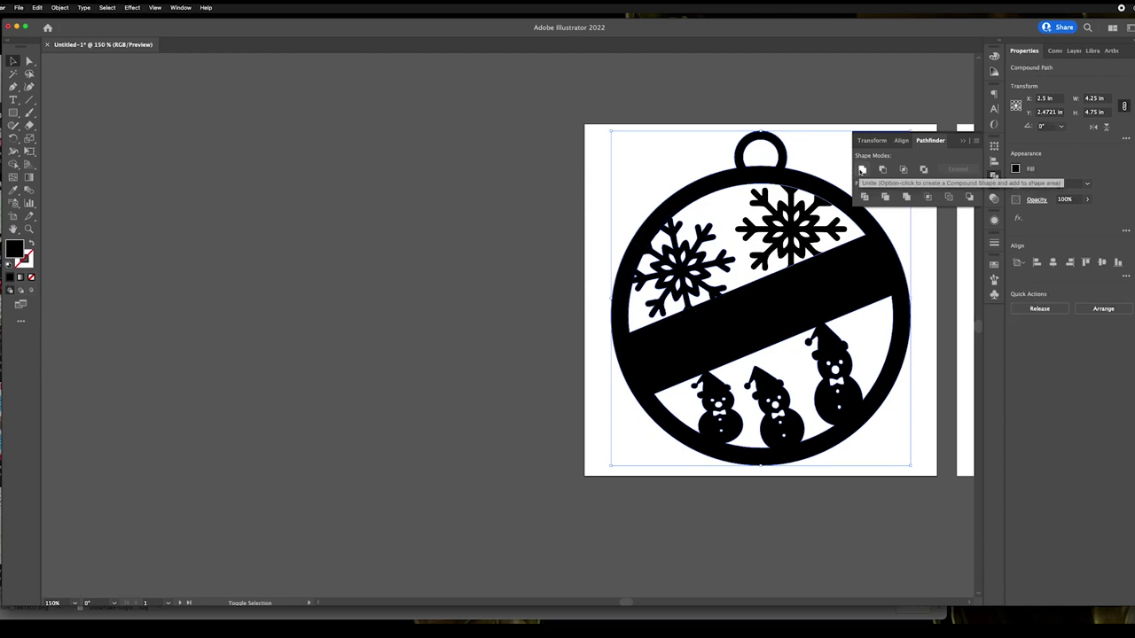
# Step: Tilt the right snowflake clockwise, then unite all artwork into one compound shape
pyautogui.click(786, 215)
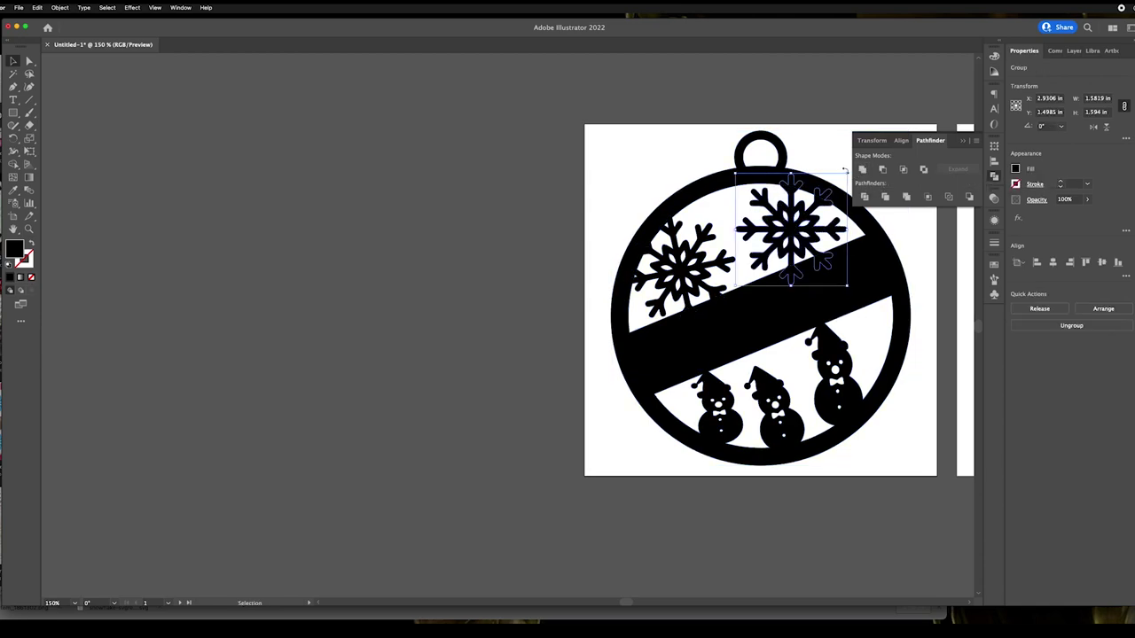
pyautogui.moveTo(845, 170); pyautogui.dragTo(857, 189)
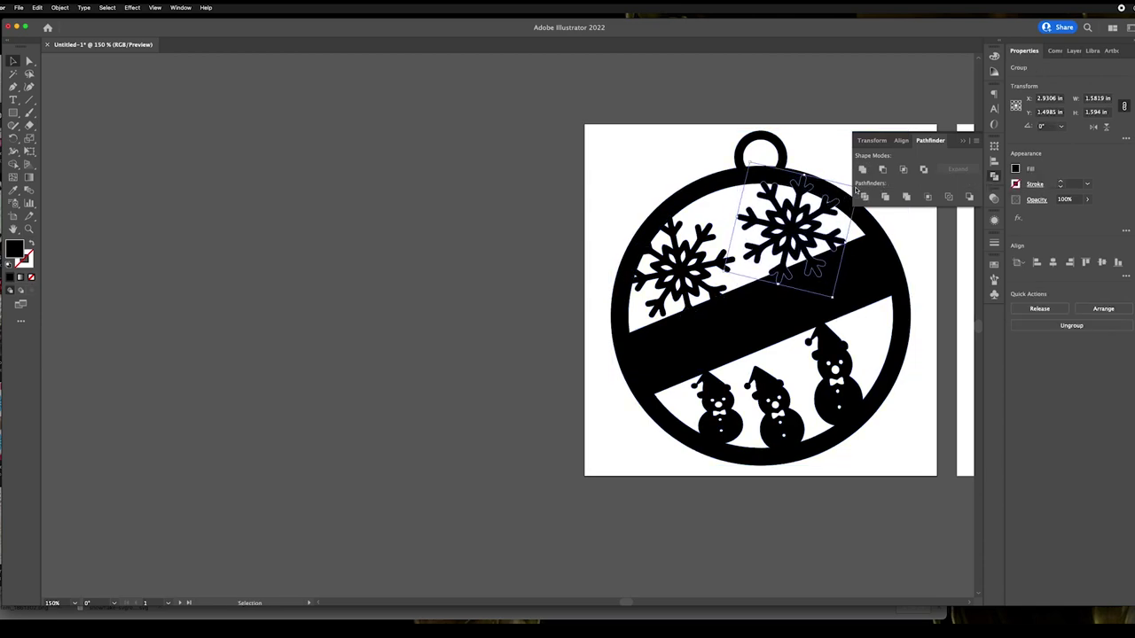
pyautogui.moveTo(810, 220); pyautogui.dragTo(822, 227)
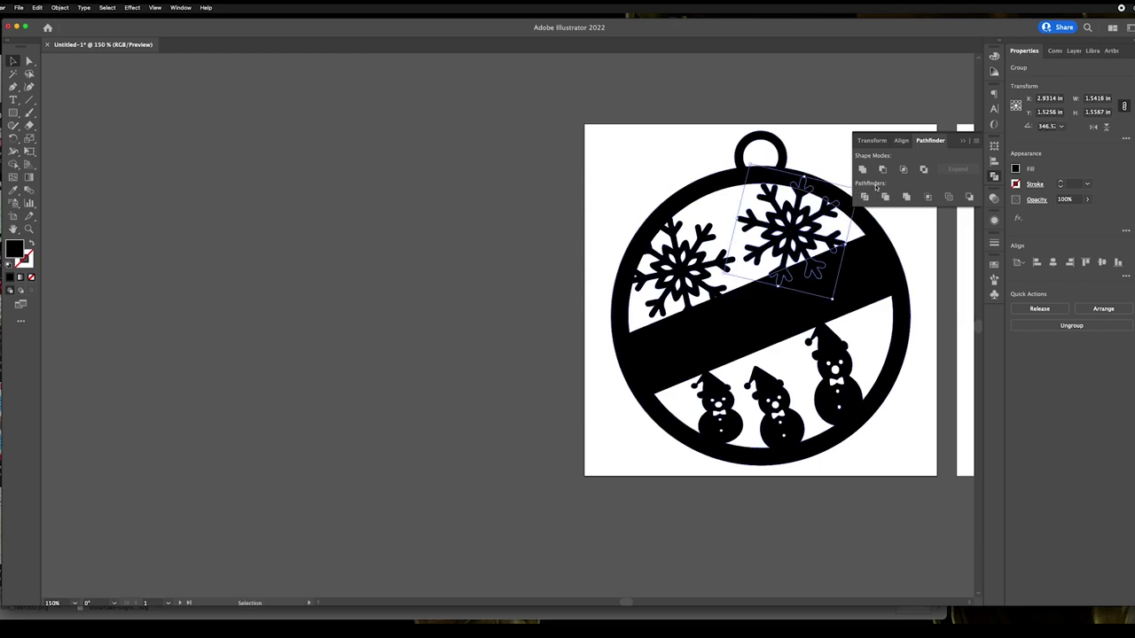
pyautogui.press('super+a')
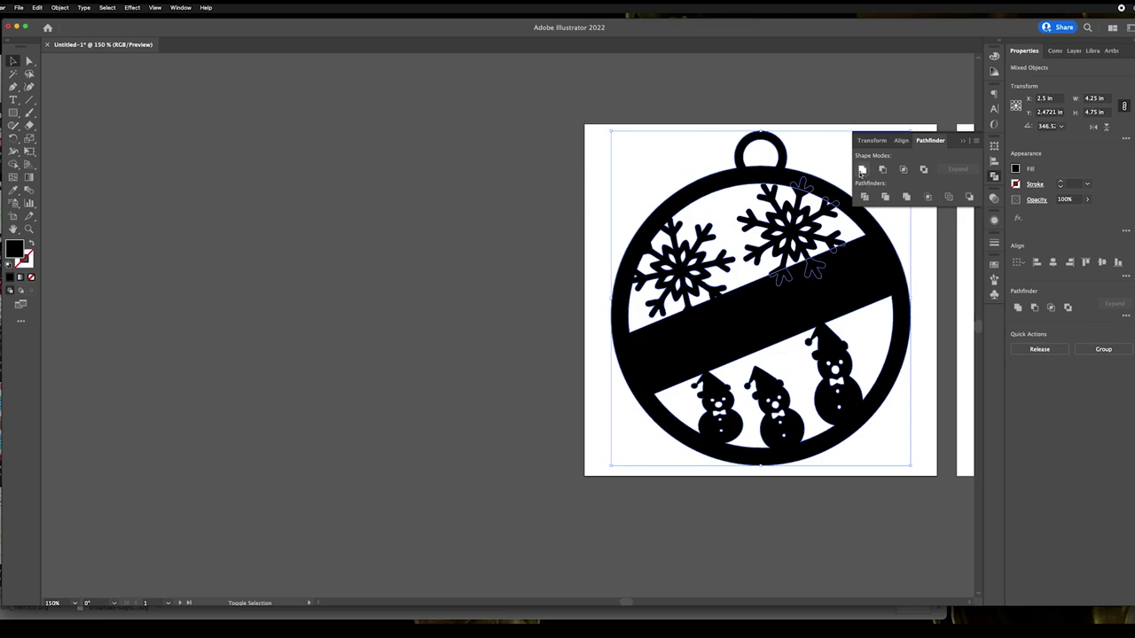
pyautogui.click(861, 170)
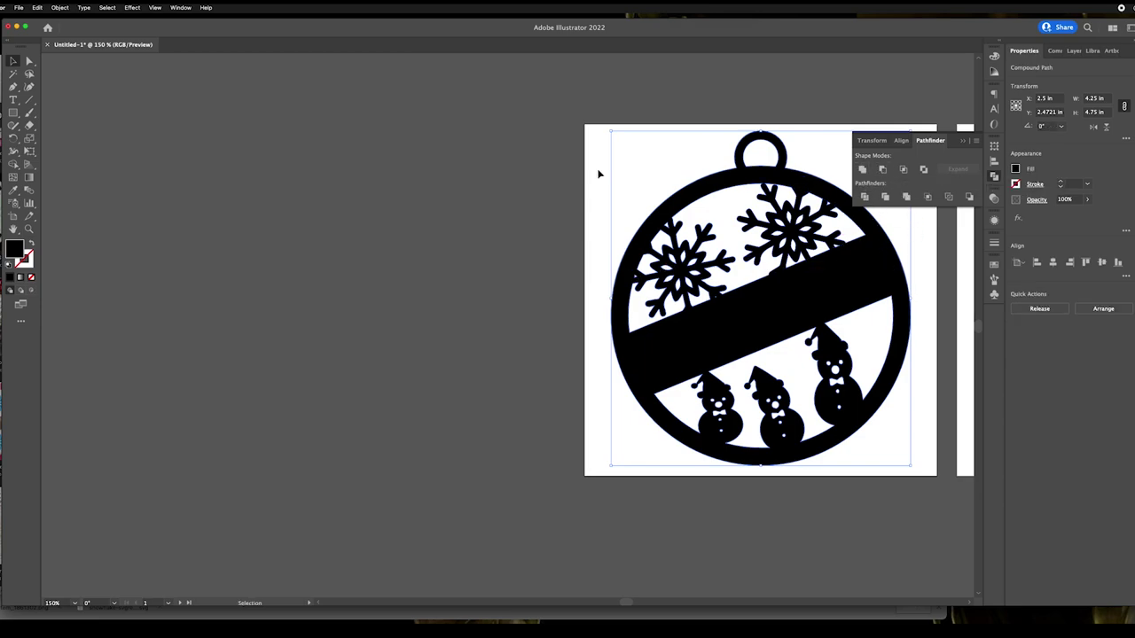
pyautogui.click(625, 212)
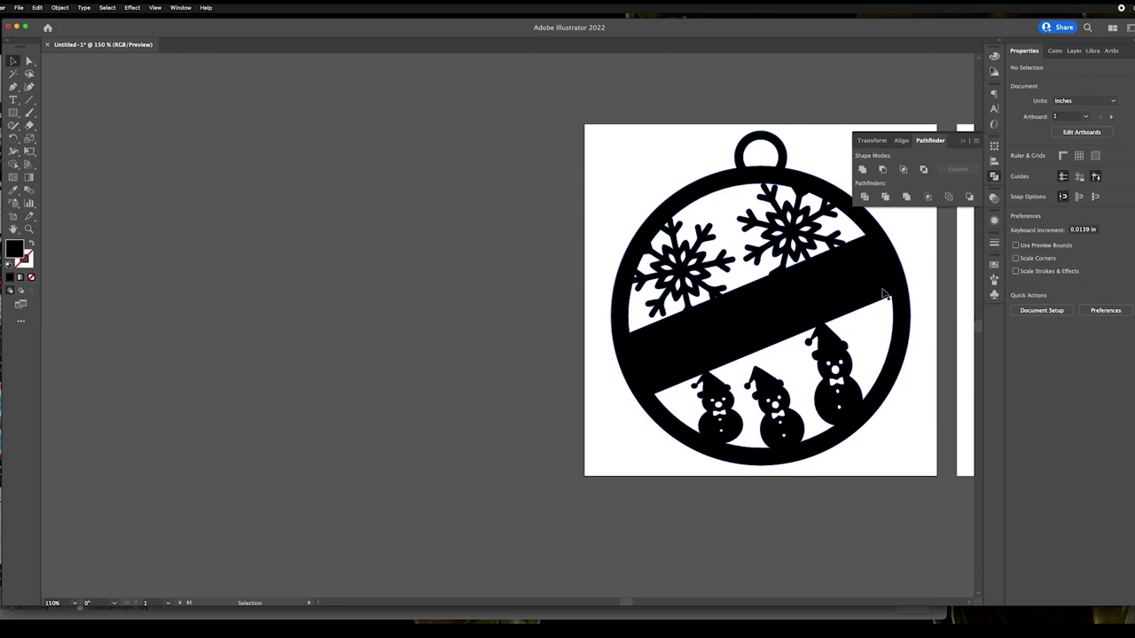
# Step: Pan to show both artboards and select the finished black ornament
pyautogui.press('space')
pyautogui.moveTo(597, 348); pyautogui.dragTo(183, 373)
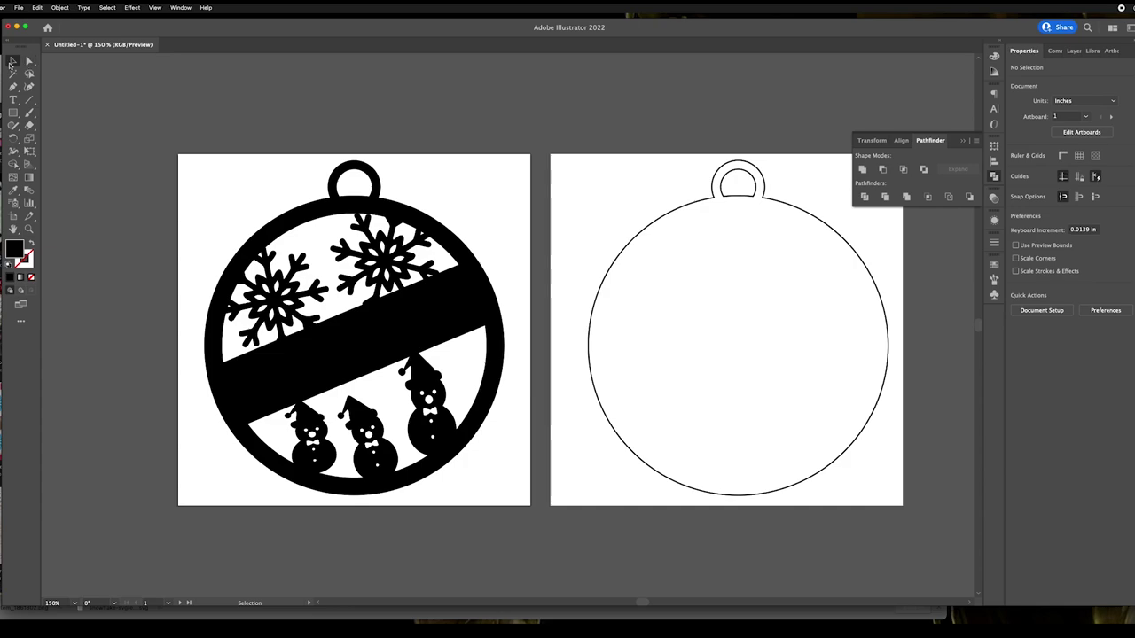
pyautogui.click(224, 295)
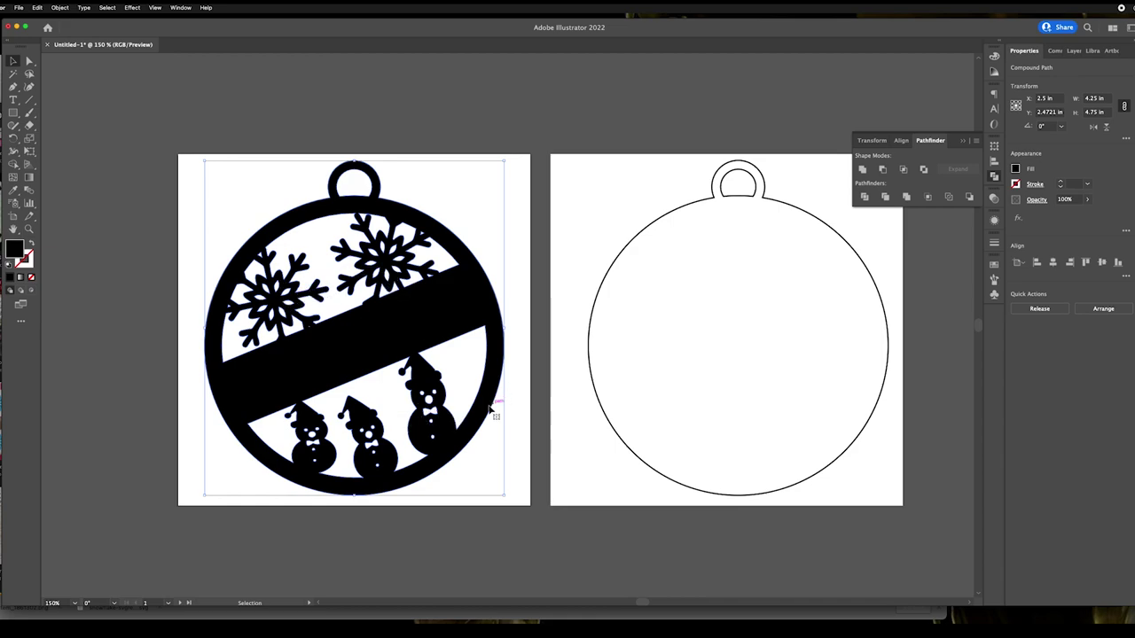
# Step: Open Export As and pick the Autodesk RealDWG (dxf) format
pyautogui.click(19, 7)
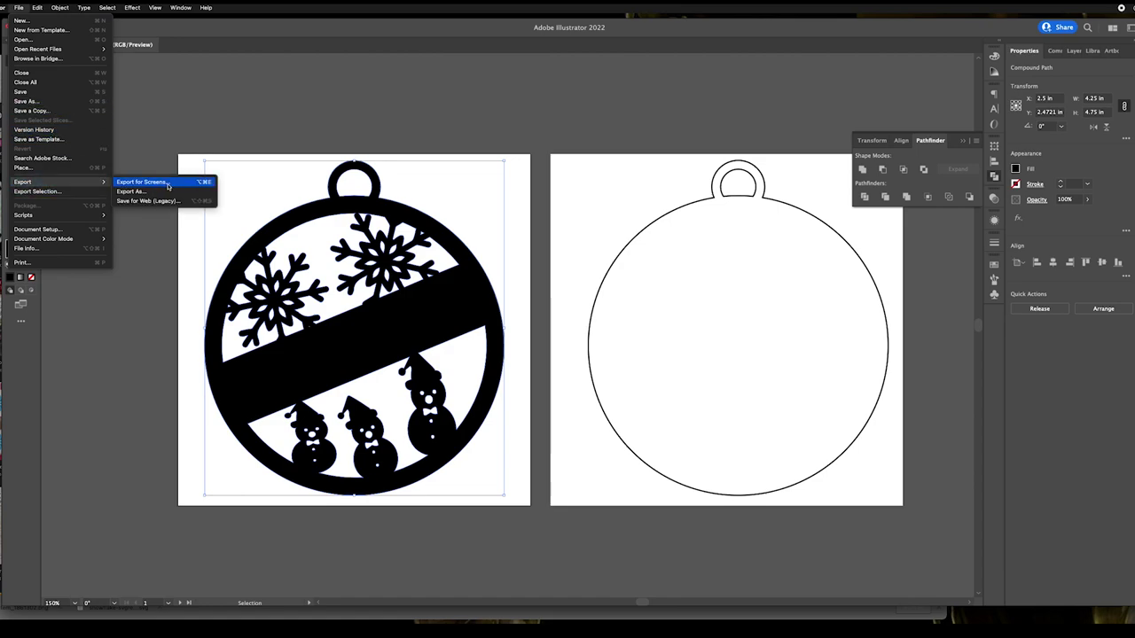
pyautogui.press('Escape')
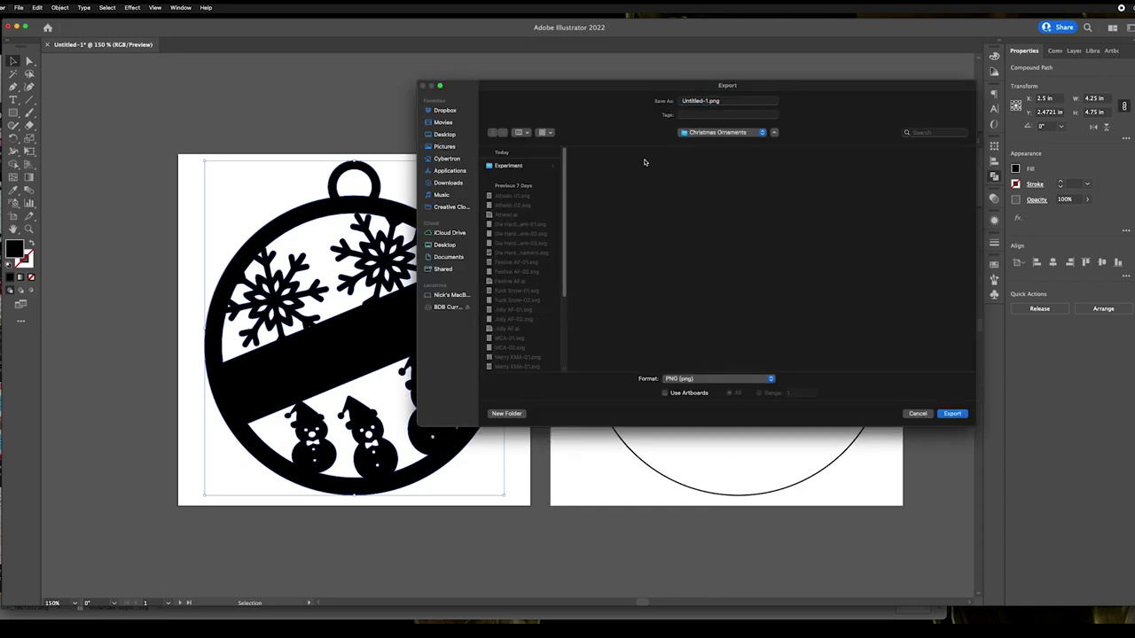
pyautogui.click(771, 379)
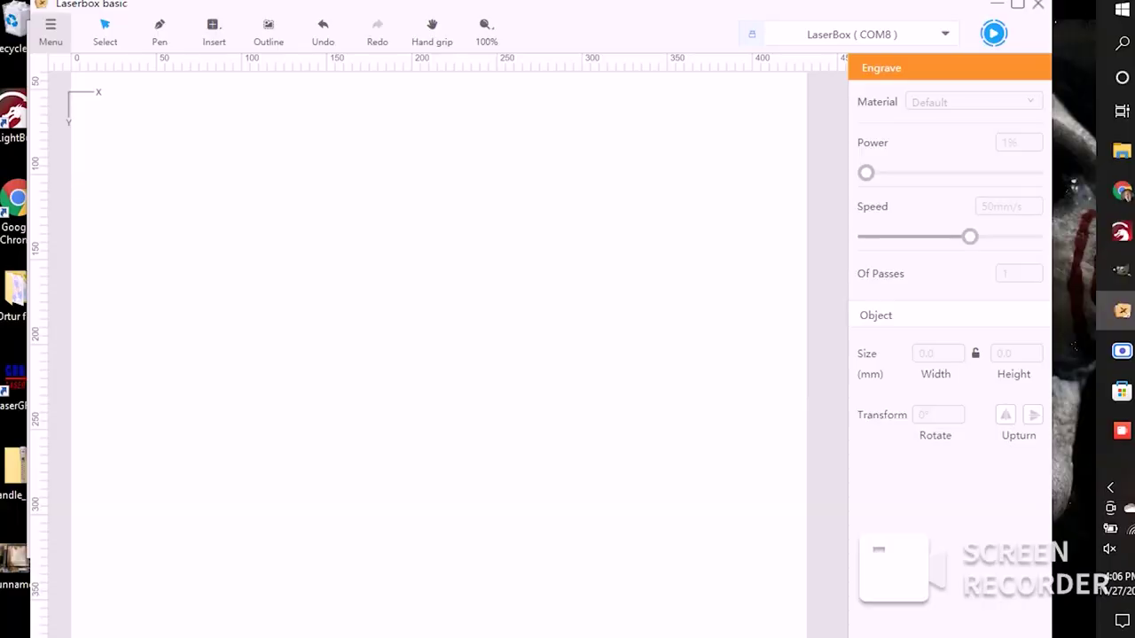
# Step: Import the ornament AutoCAD file from the Downloads folder onto the canvas
pyautogui.click(50, 32)
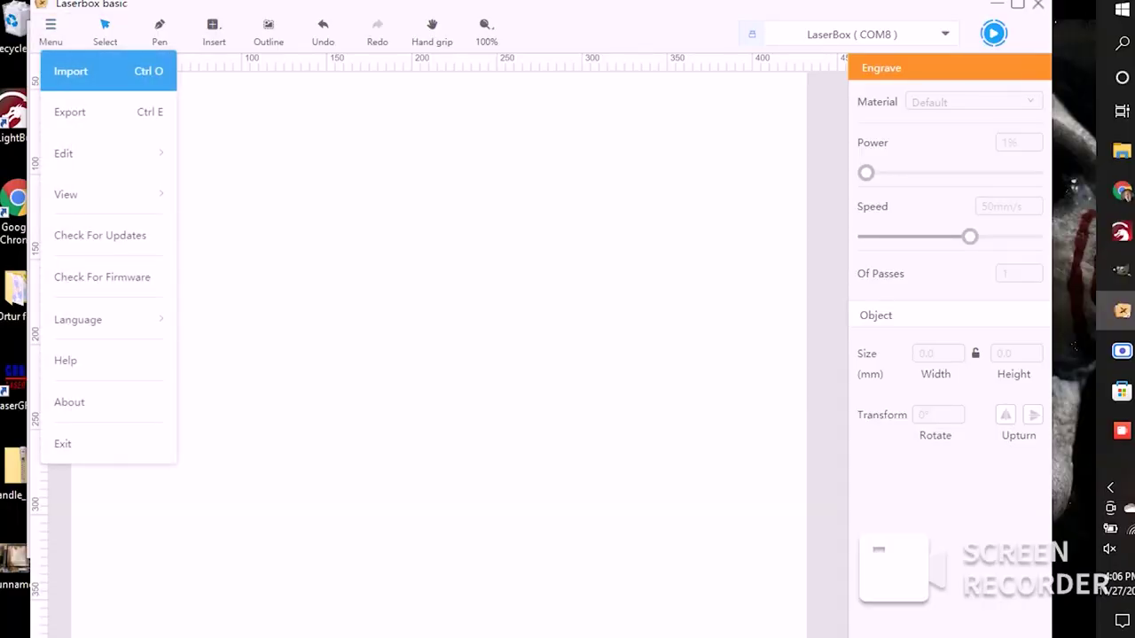
pyautogui.click(71, 71)
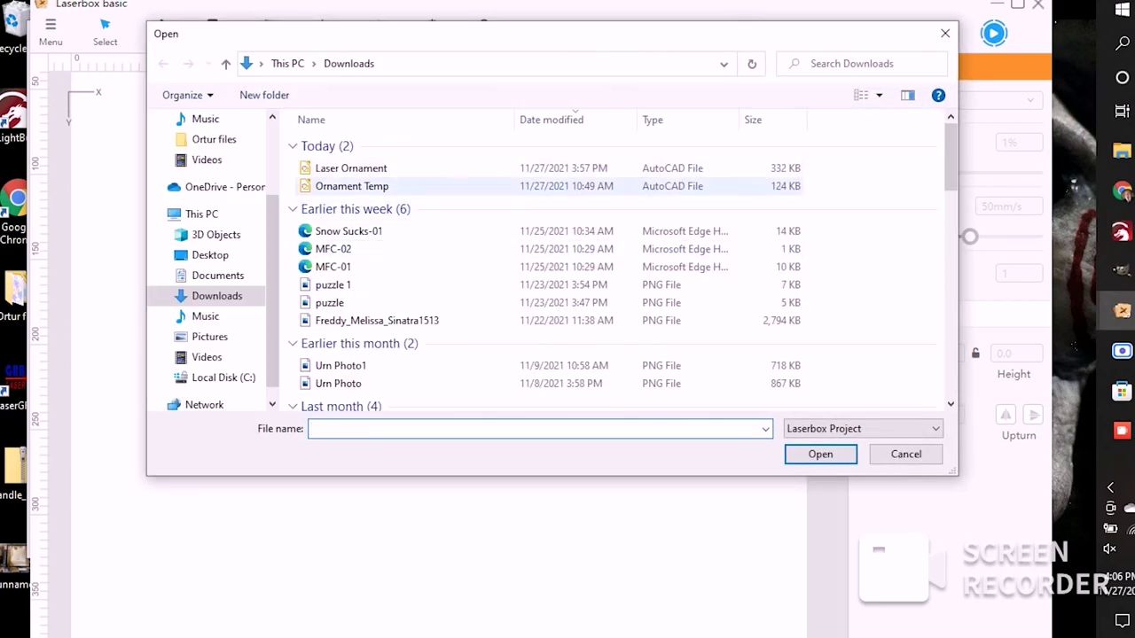
pyautogui.doubleClick(349, 186)
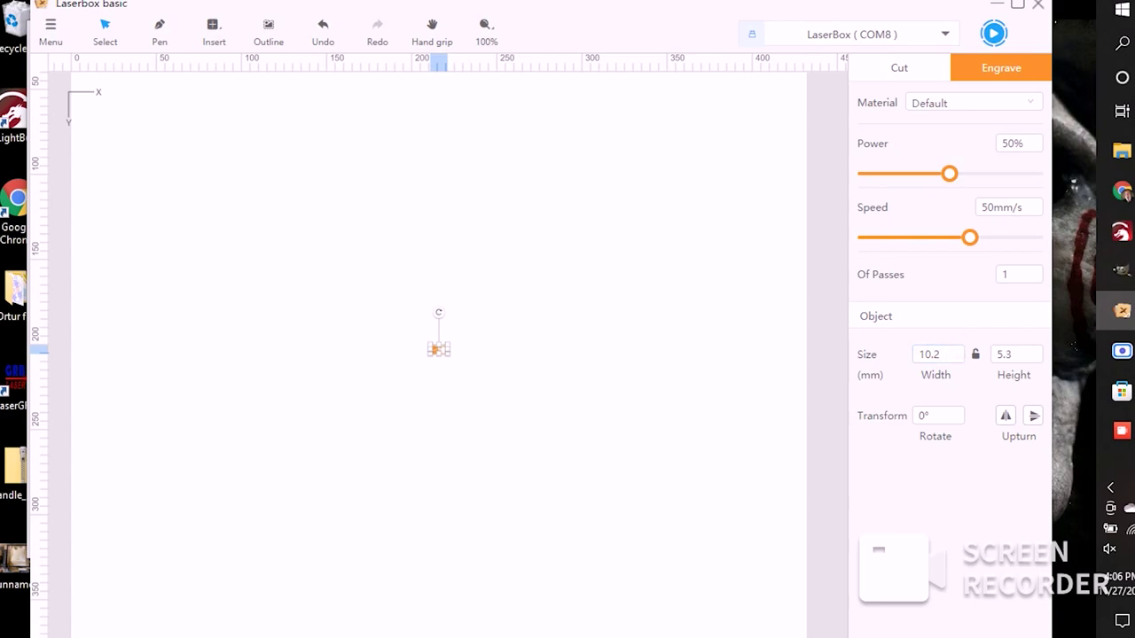
# Step: Scale the imported ornaments to a height of 100 mm
pyautogui.click(928, 354)
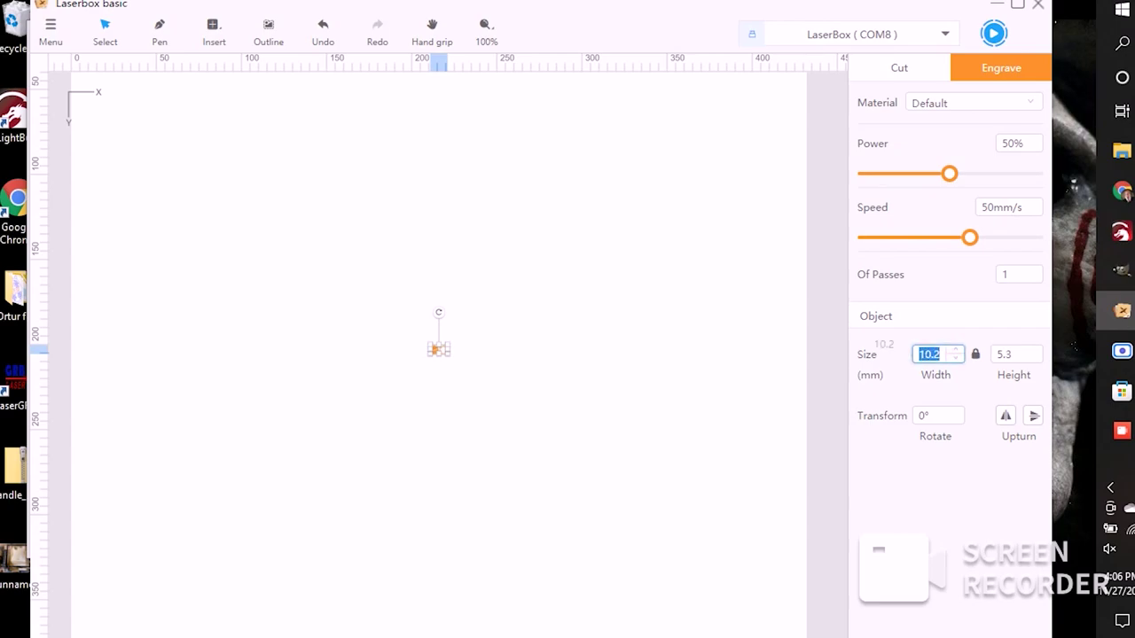
pyautogui.click(1015, 354)
pyautogui.write('100')
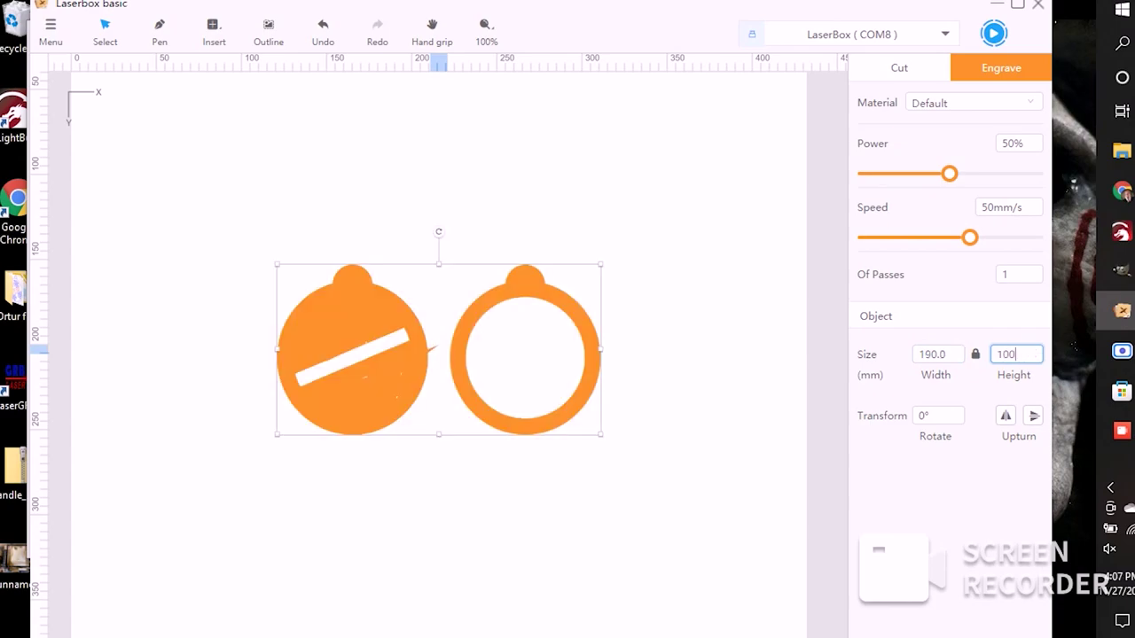
pyautogui.press('Return')
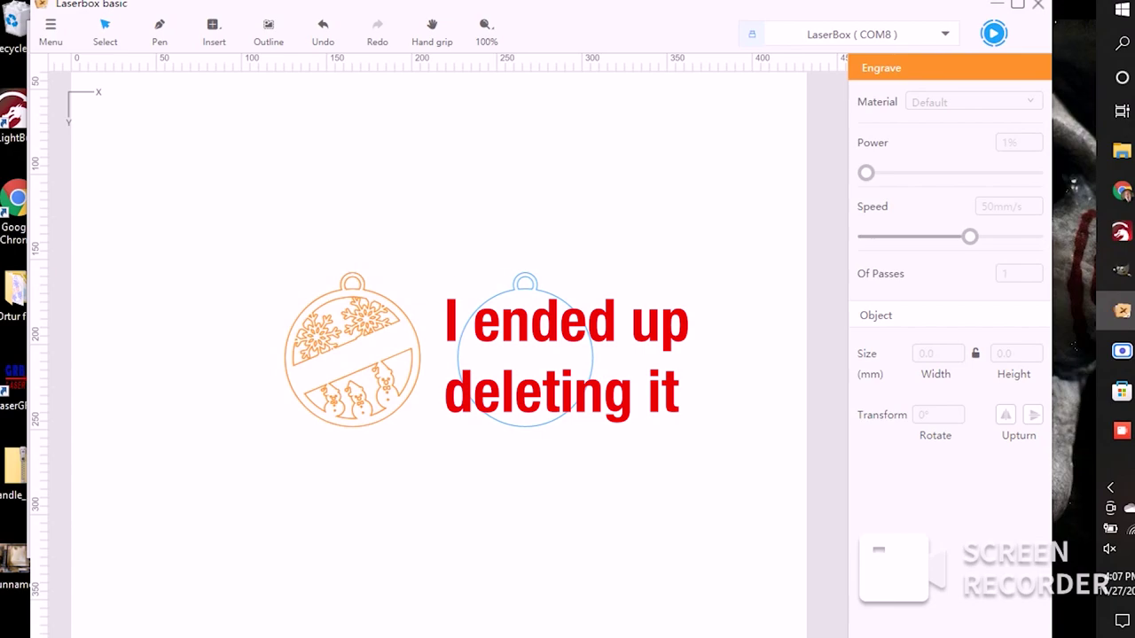
pyautogui.click(458, 355)
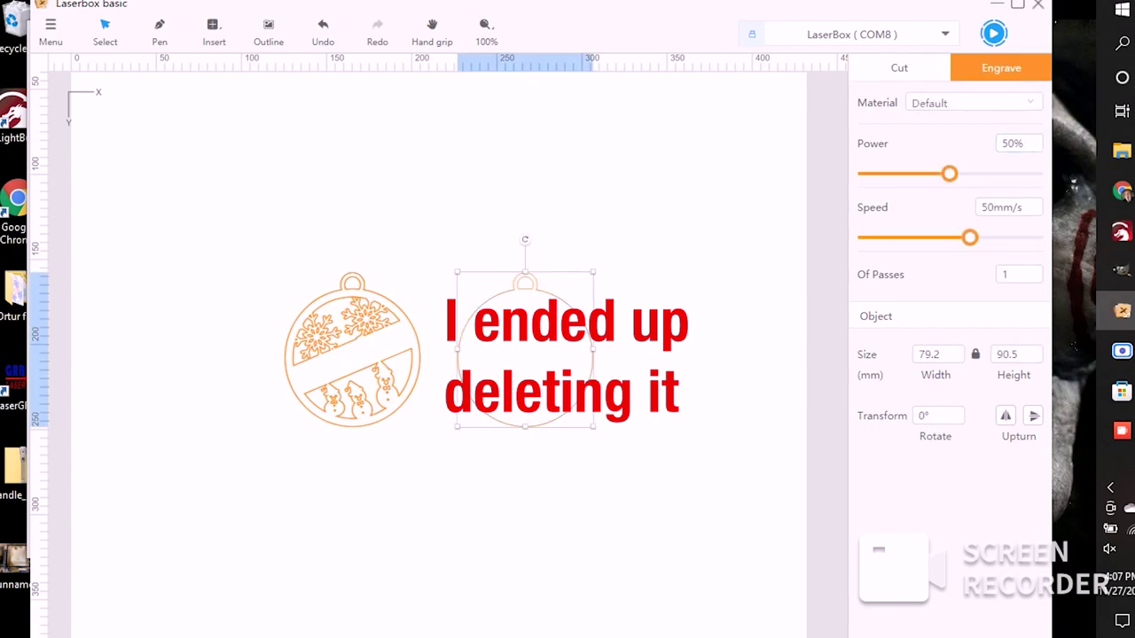
pyautogui.press('Escape')
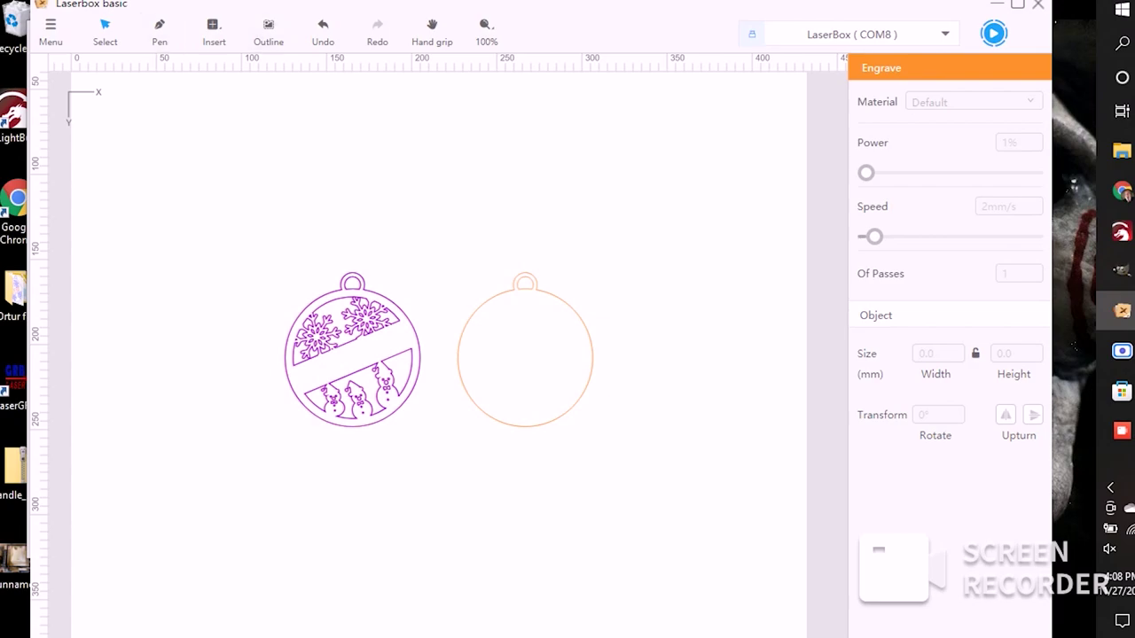
# Step: Draw a short two-point line above the ornaments, then undo it
pyautogui.click(159, 31)
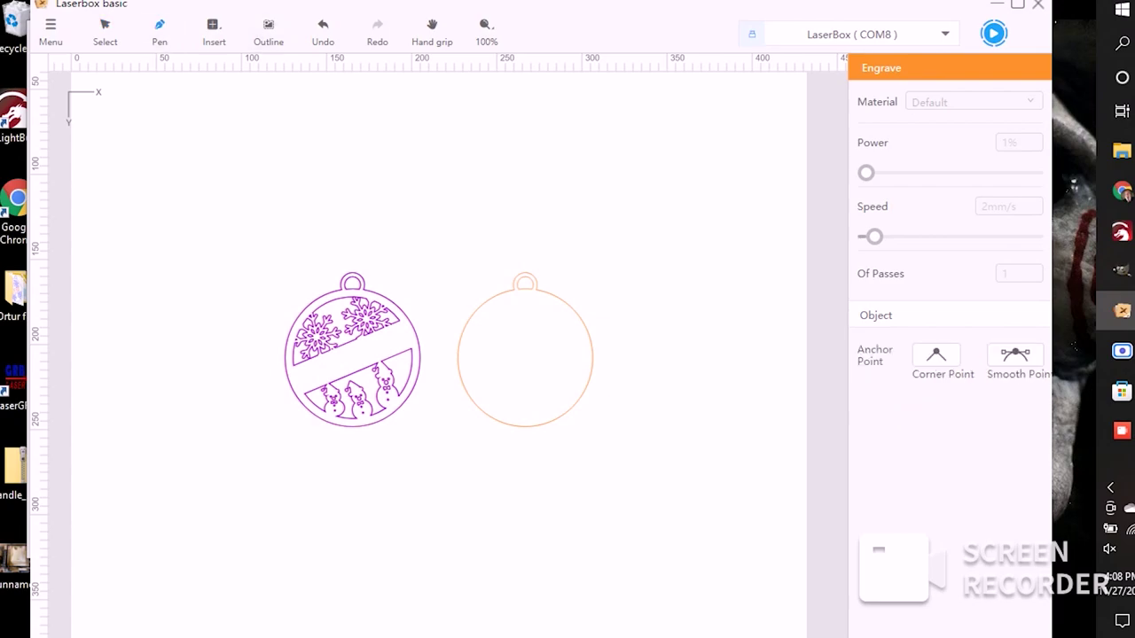
pyautogui.click(210, 196)
pyautogui.click(298, 172)
pyautogui.press('Escape')
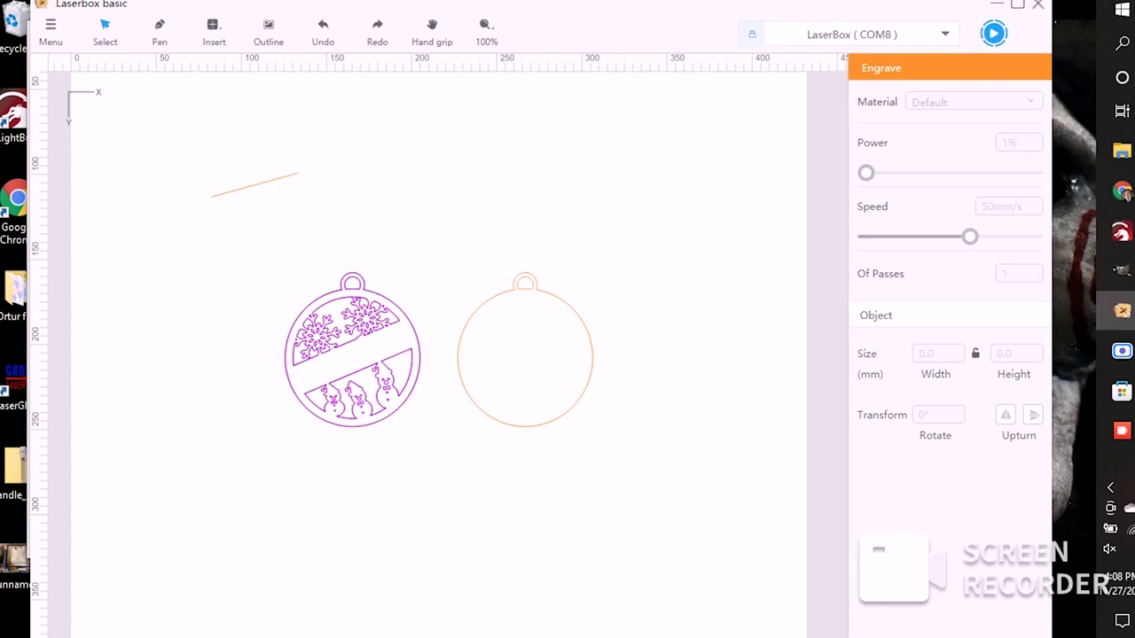
pyautogui.hotkey('ctrl', 'z')
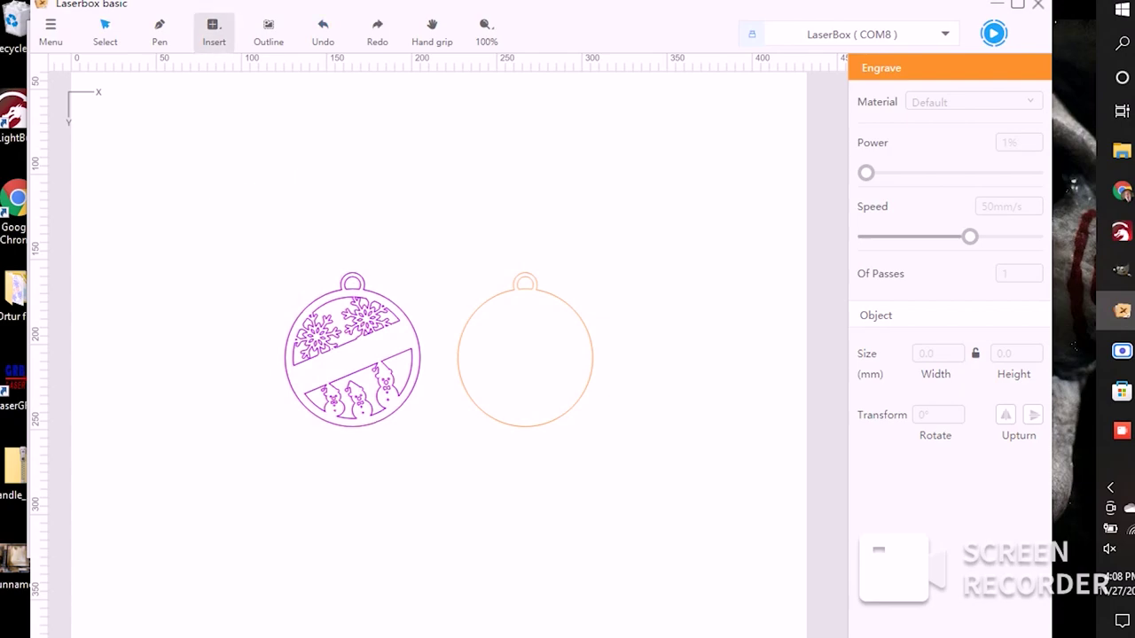
# Step: Insert a text object with the engraving name above the two ornaments
pyautogui.click(214, 31)
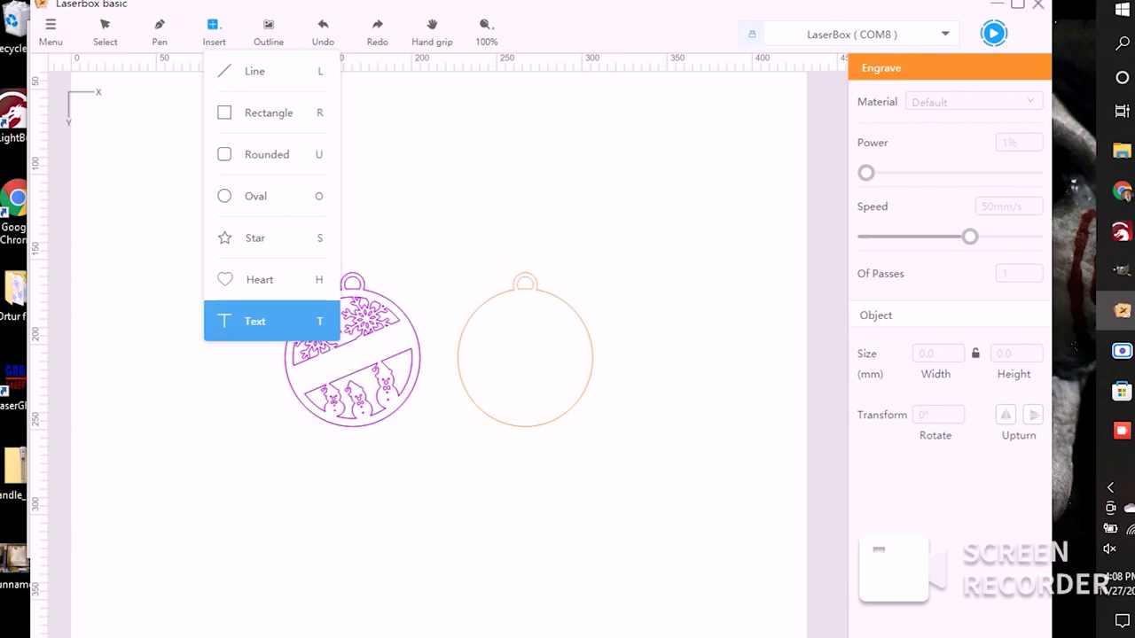
pyautogui.click(258, 319)
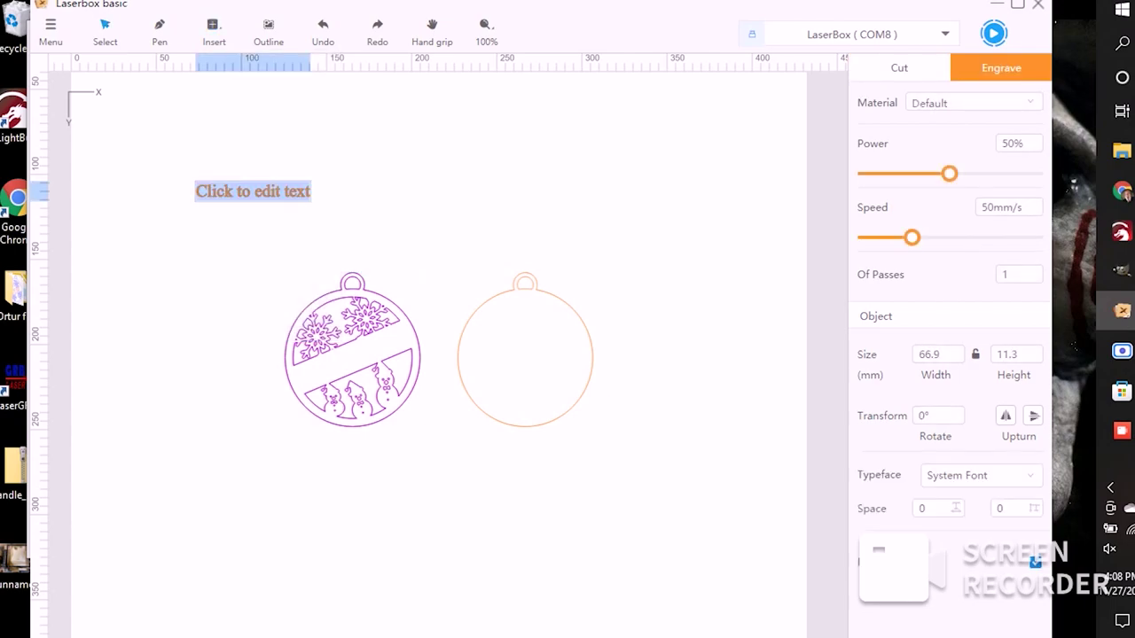
pyautogui.write('O')
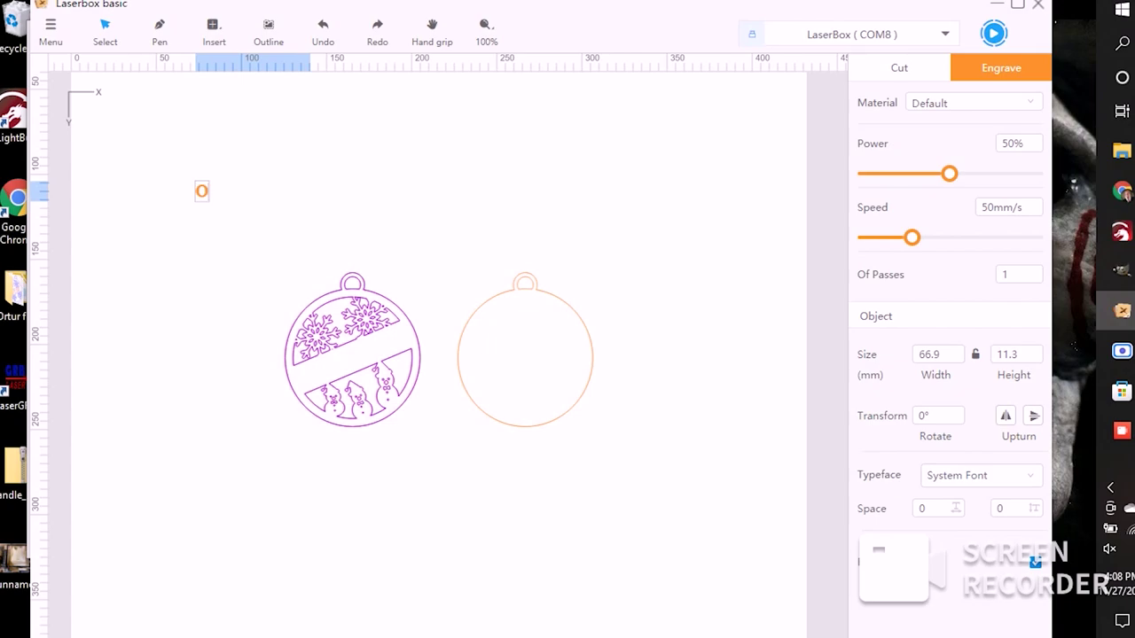
pyautogui.write('ctavia')
pyautogui.scroll(2, 460, 339)
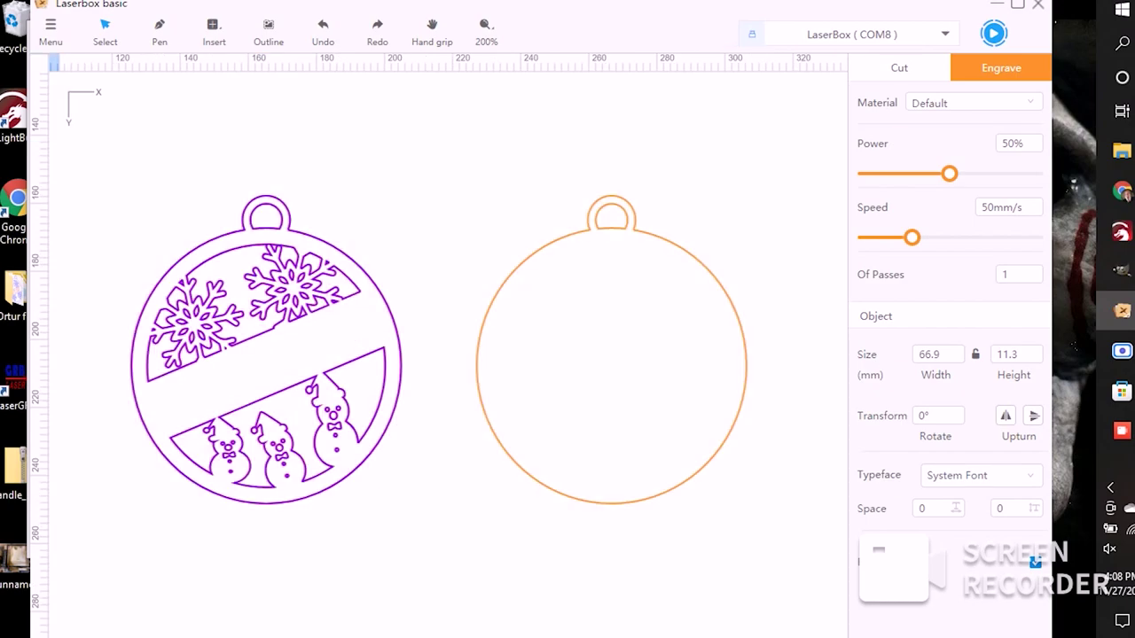
# Step: Bring the Octavia text into view and try the Bahnschrift, Cambria Math and Candara Light fonts
pyautogui.click(431, 31)
pyautogui.moveTo(372, 266); pyautogui.dragTo(770, 532)
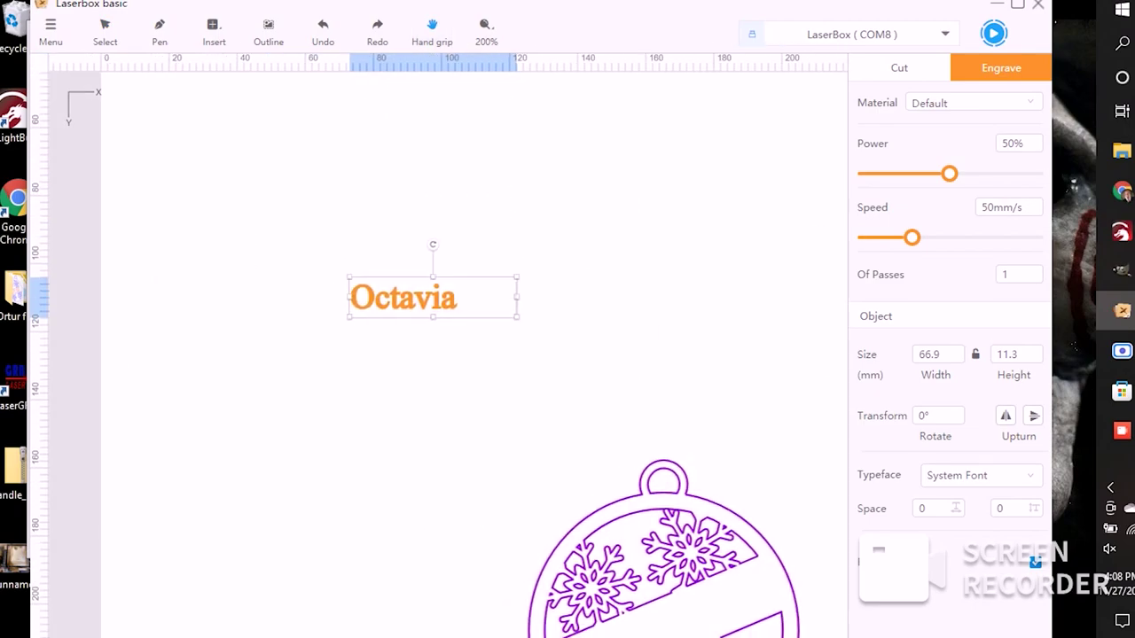
pyautogui.click(980, 475)
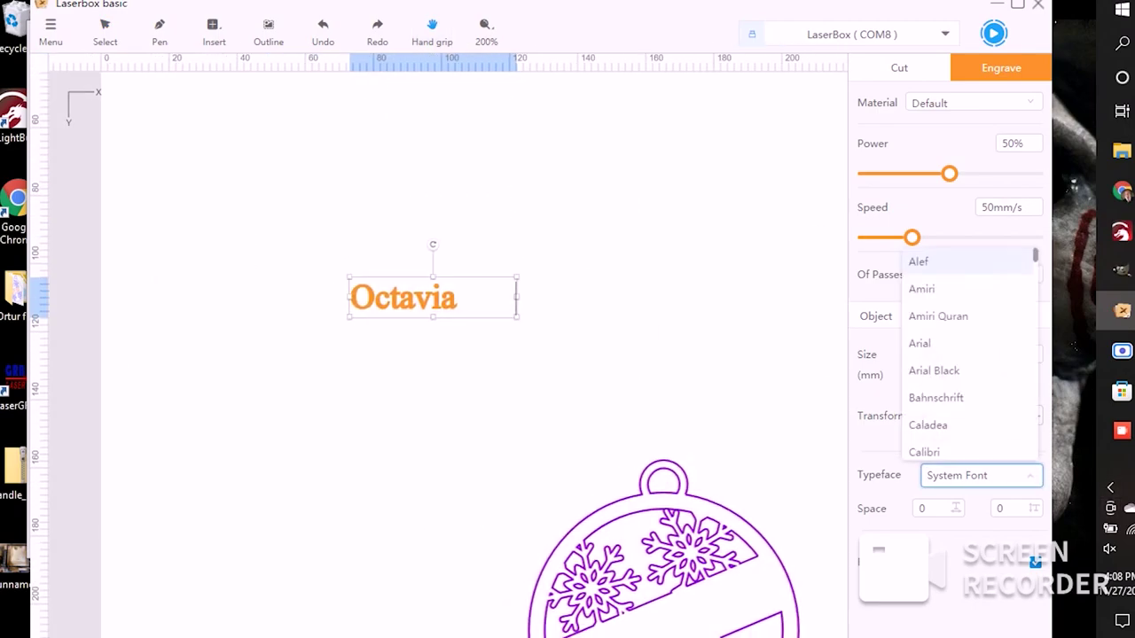
pyautogui.click(936, 397)
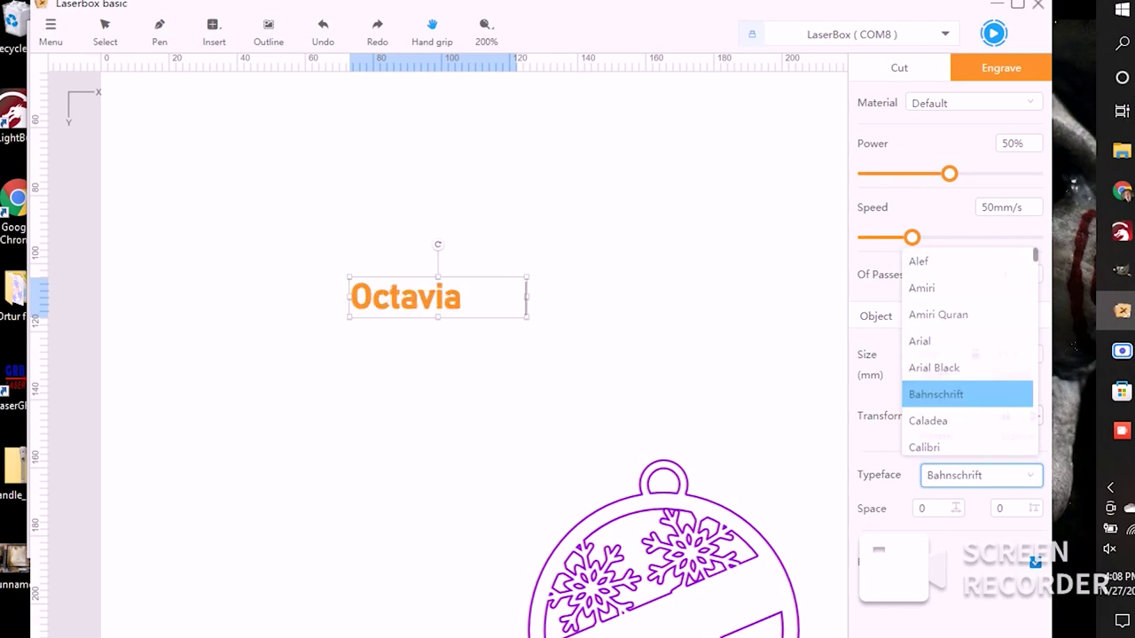
pyautogui.click(980, 476)
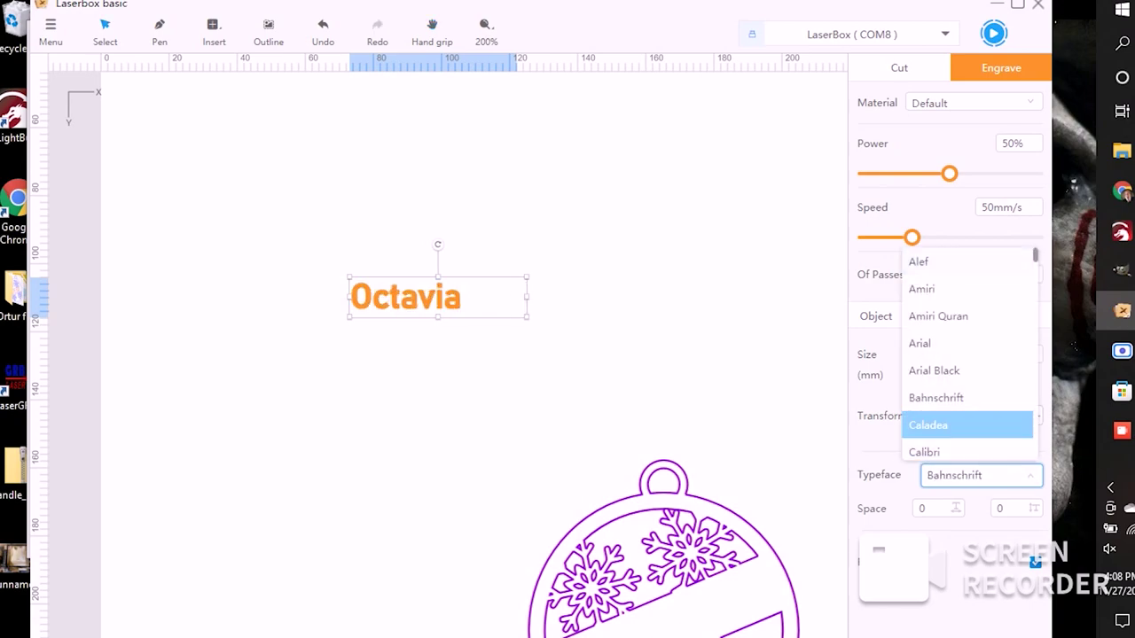
pyautogui.scroll(-2, 966, 354)
pyautogui.click(944, 364)
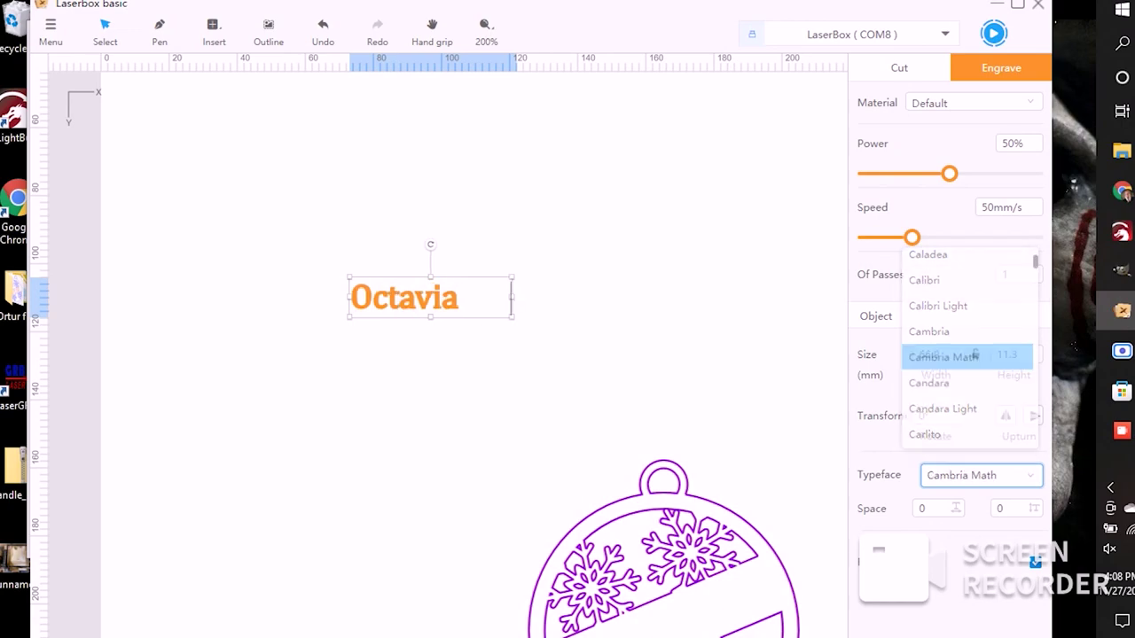
pyautogui.click(980, 475)
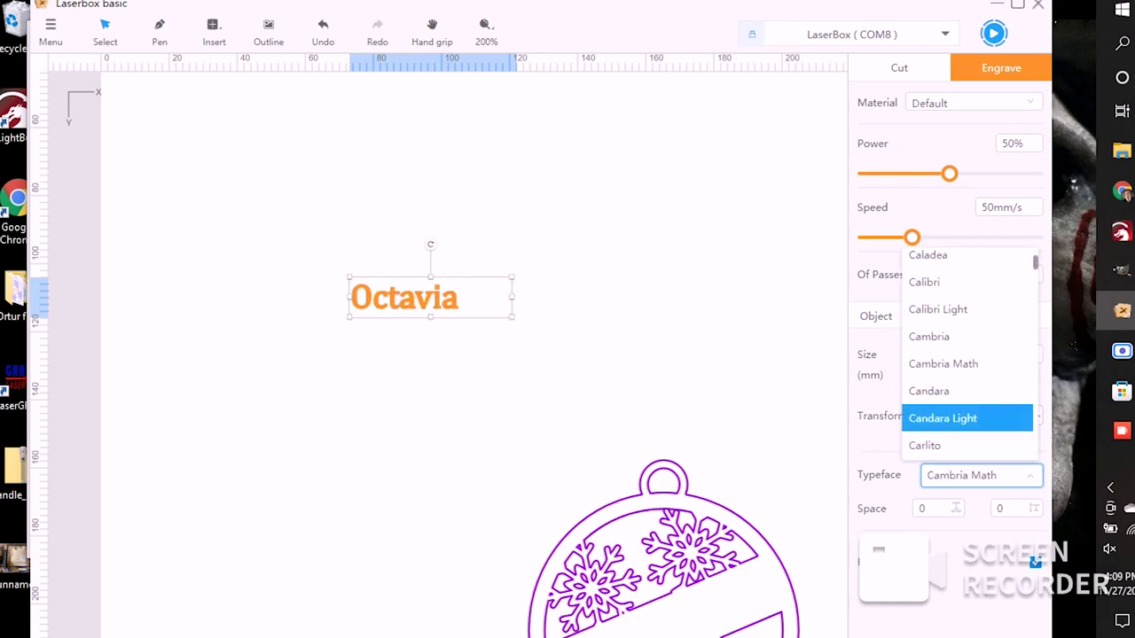
pyautogui.click(949, 418)
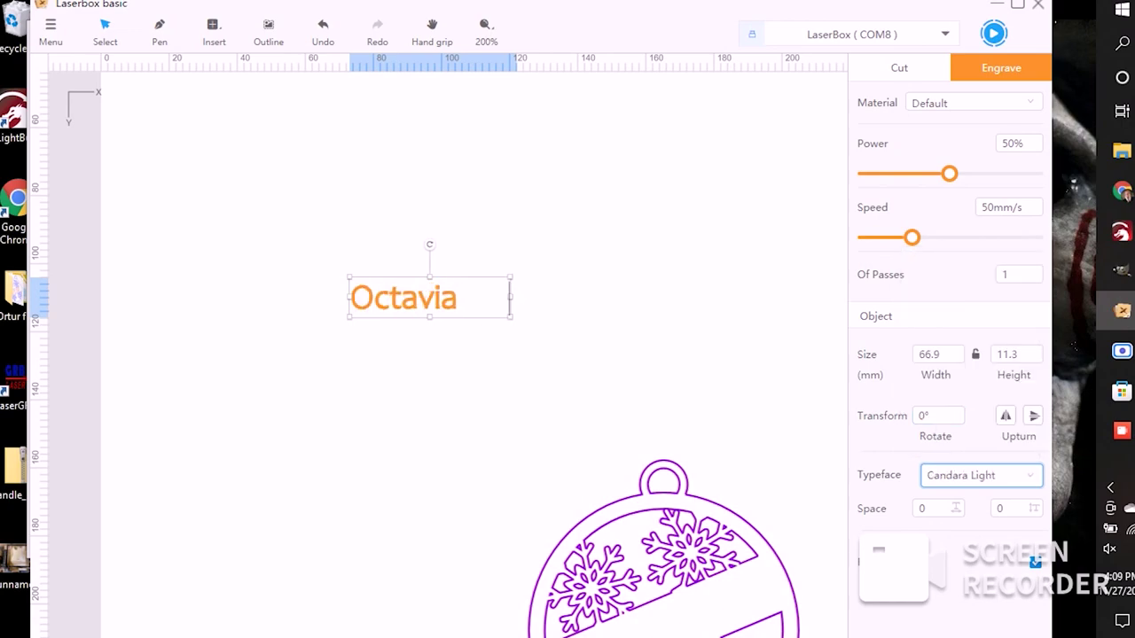
# Step: Try David Libre, then settle on HP Simplified for the Octavia text
pyautogui.click(980, 475)
pyautogui.scroll(-5, 966, 432)
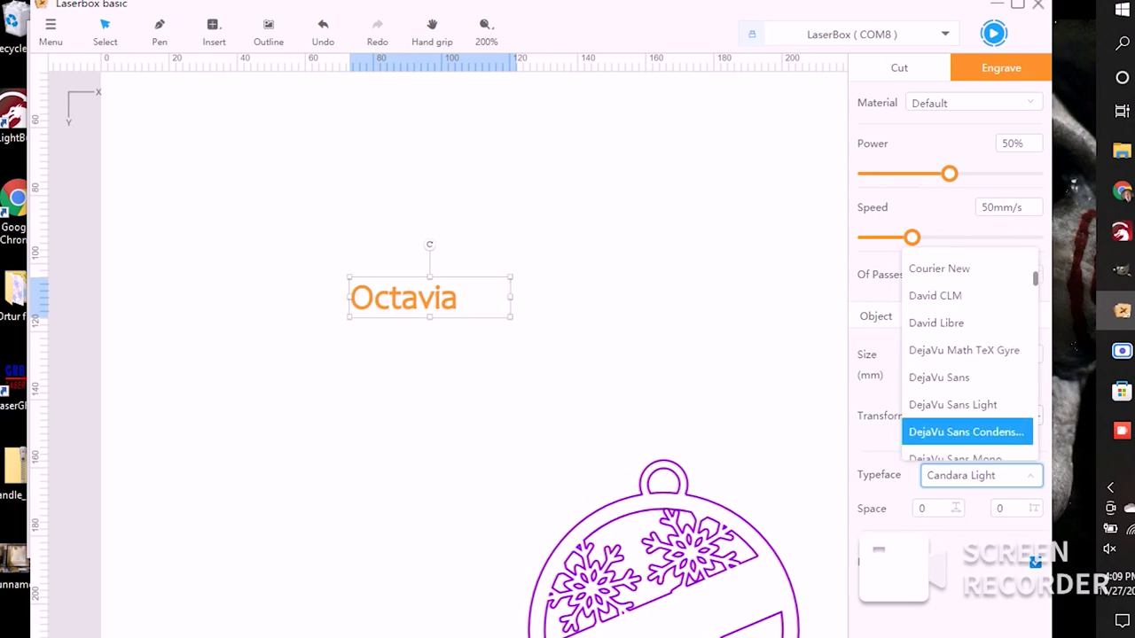
pyautogui.press('Up')
pyautogui.press('Up')
pyautogui.press('Up')
pyautogui.press('Up')
pyautogui.press('Return')
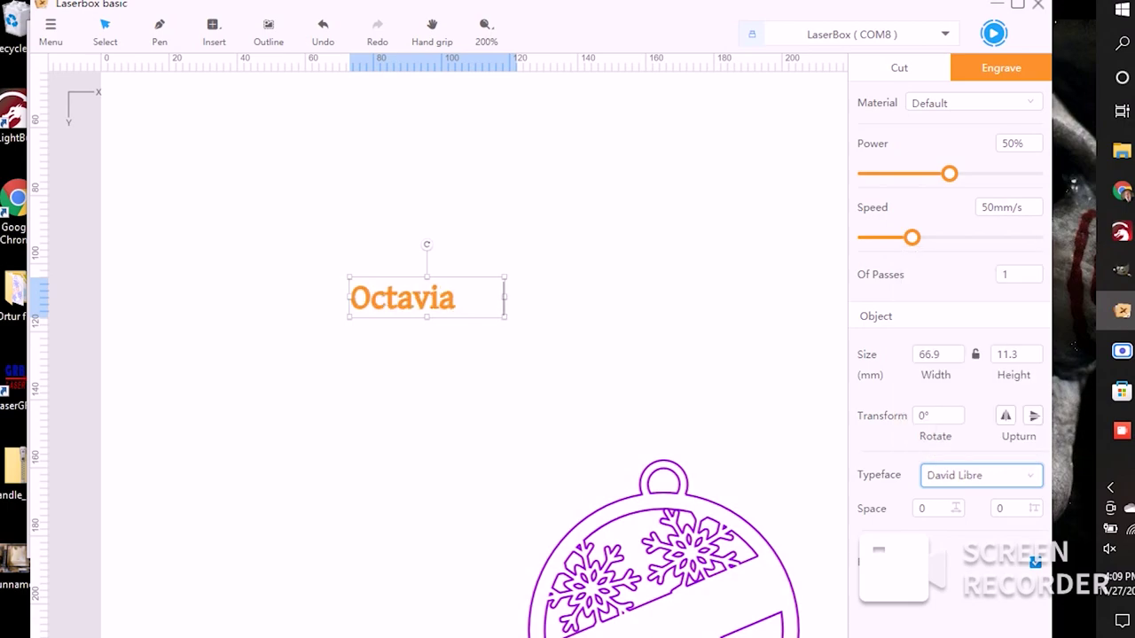
pyautogui.press('h')
pyautogui.press('p')
pyautogui.press('Return')
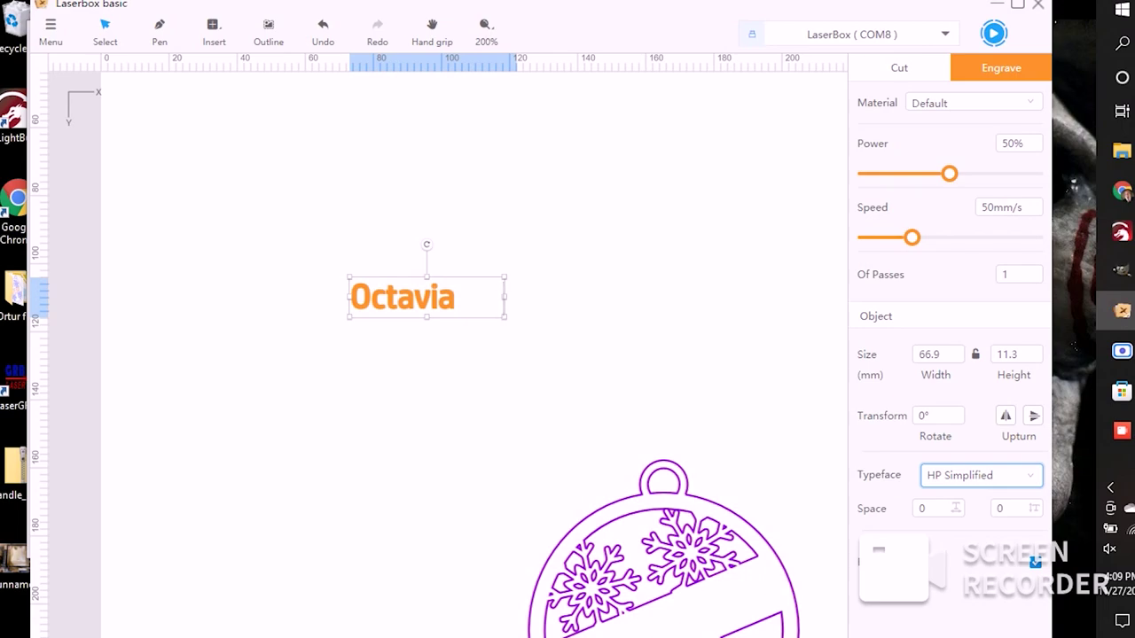
pyautogui.click(432, 33)
pyautogui.moveTo(532, 399); pyautogui.dragTo(450, 255)
pyautogui.moveTo(497, 372); pyautogui.dragTo(408, 332)
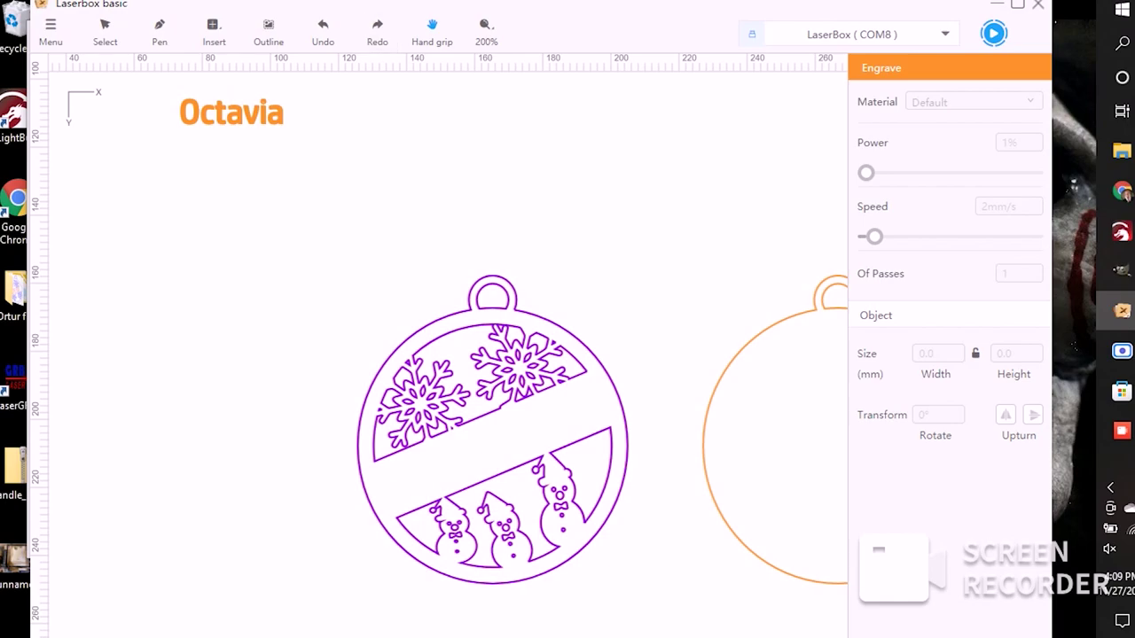
# Step: Move the Octavia text onto the ornament's middle banner, tilted to about 337° to match it
pyautogui.click(105, 32)
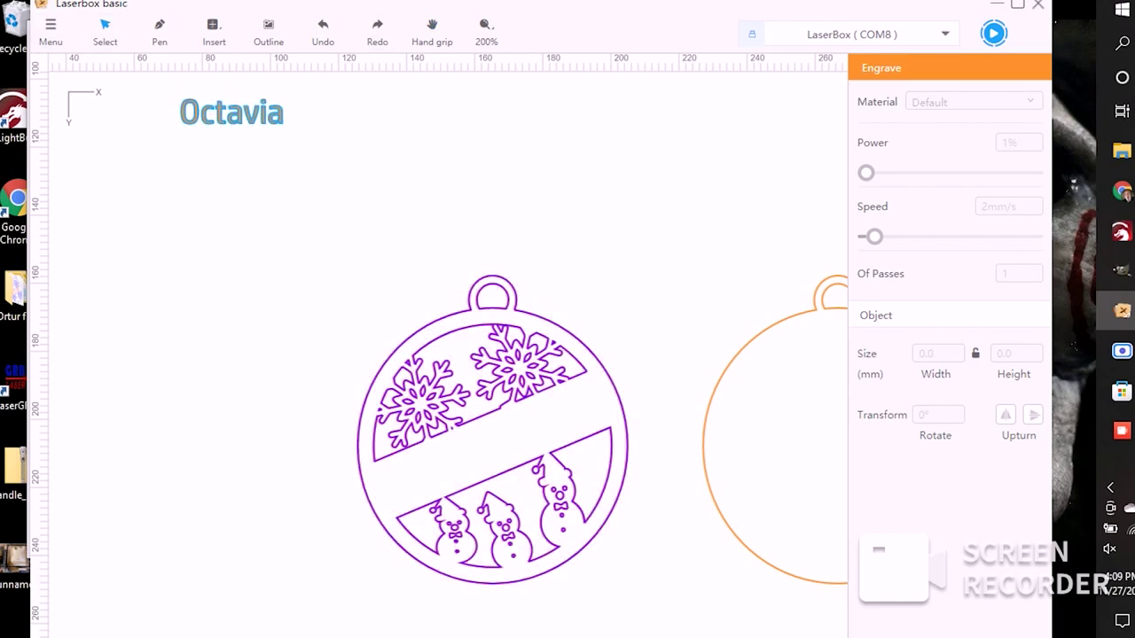
pyautogui.moveTo(231, 112); pyautogui.dragTo(270, 339)
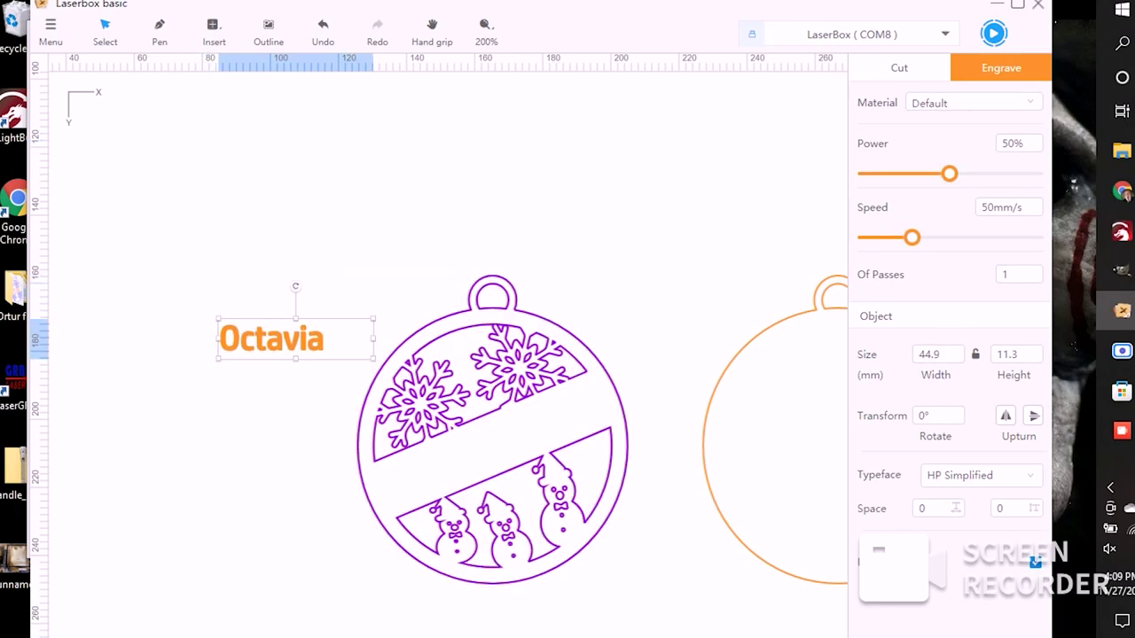
pyautogui.moveTo(296, 286); pyautogui.dragTo(273, 291)
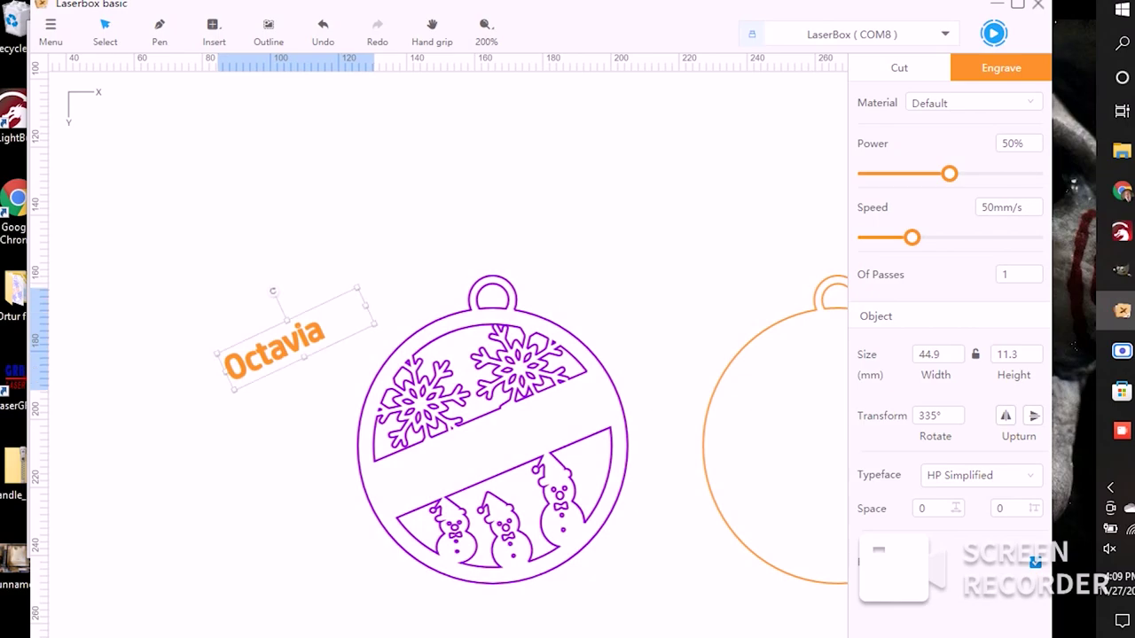
pyautogui.moveTo(275, 347); pyautogui.dragTo(493, 438)
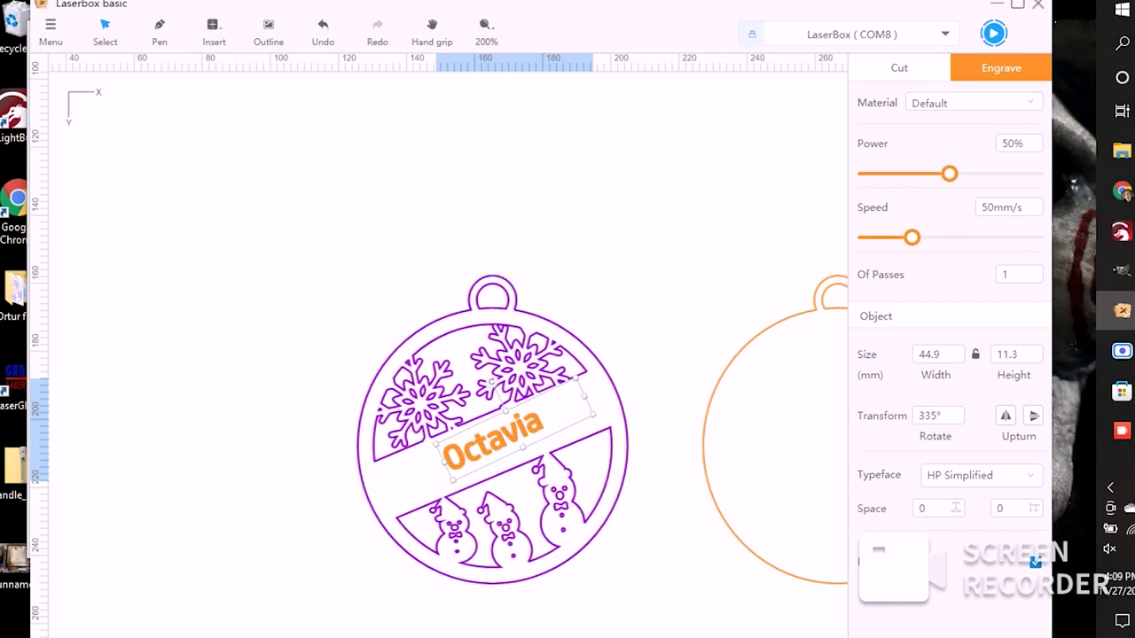
pyautogui.moveTo(490, 381); pyautogui.dragTo(495, 377)
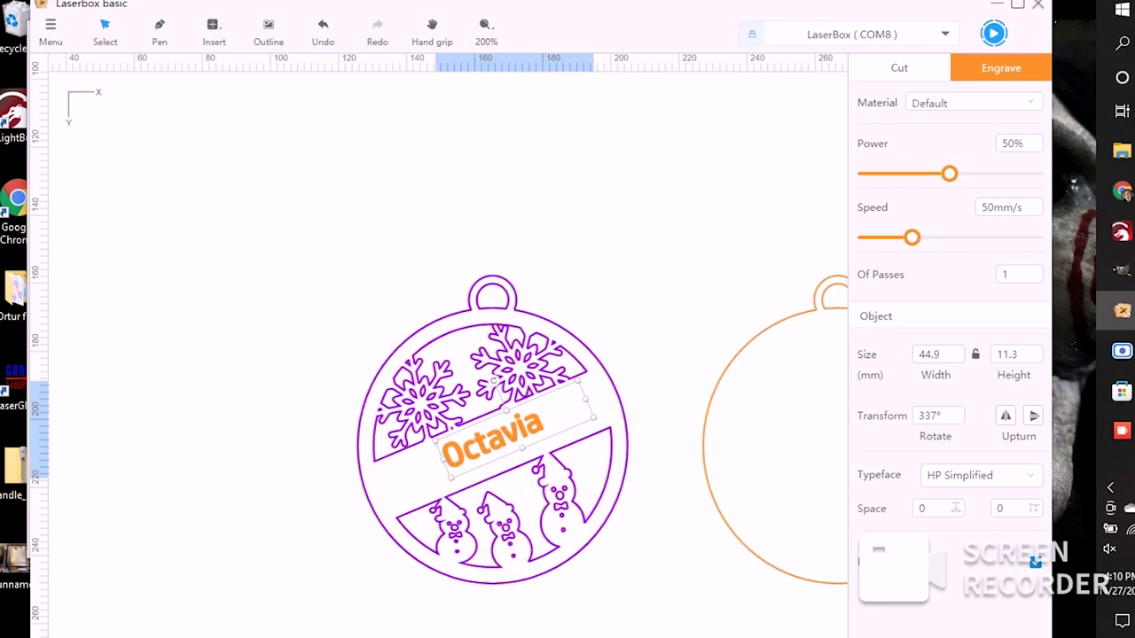
# Step: Enlarge the text to about 60.4 × 15.2 mm and centre it within the banner
pyautogui.moveTo(582, 381); pyautogui.dragTo(625, 348)
pyautogui.moveTo(510, 424); pyautogui.dragTo(496, 443)
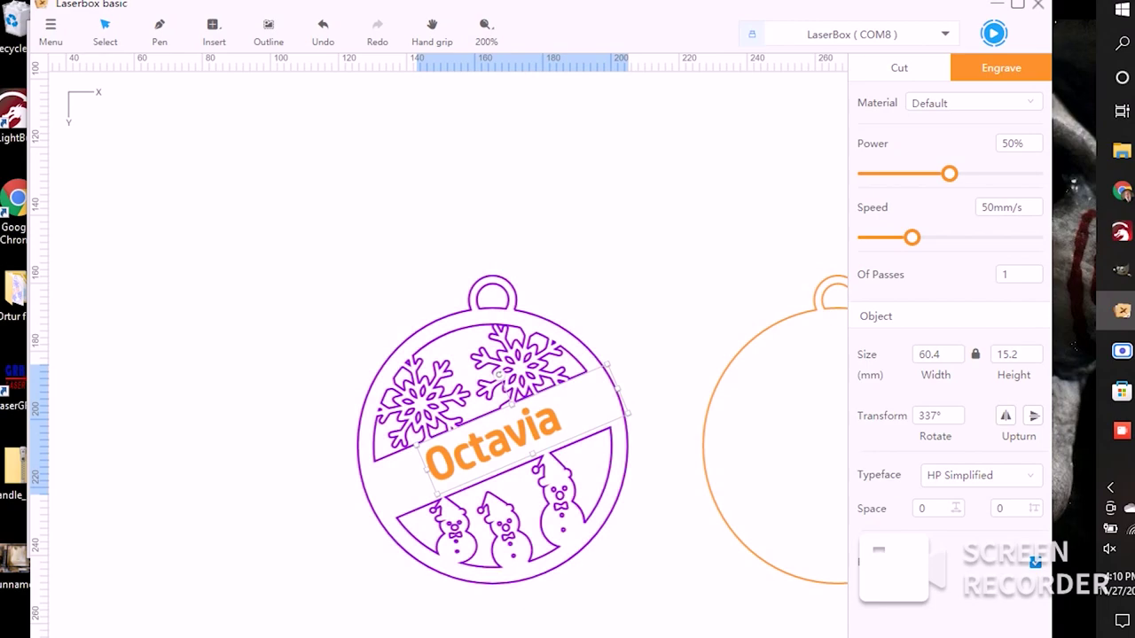
pyautogui.click(704, 444)
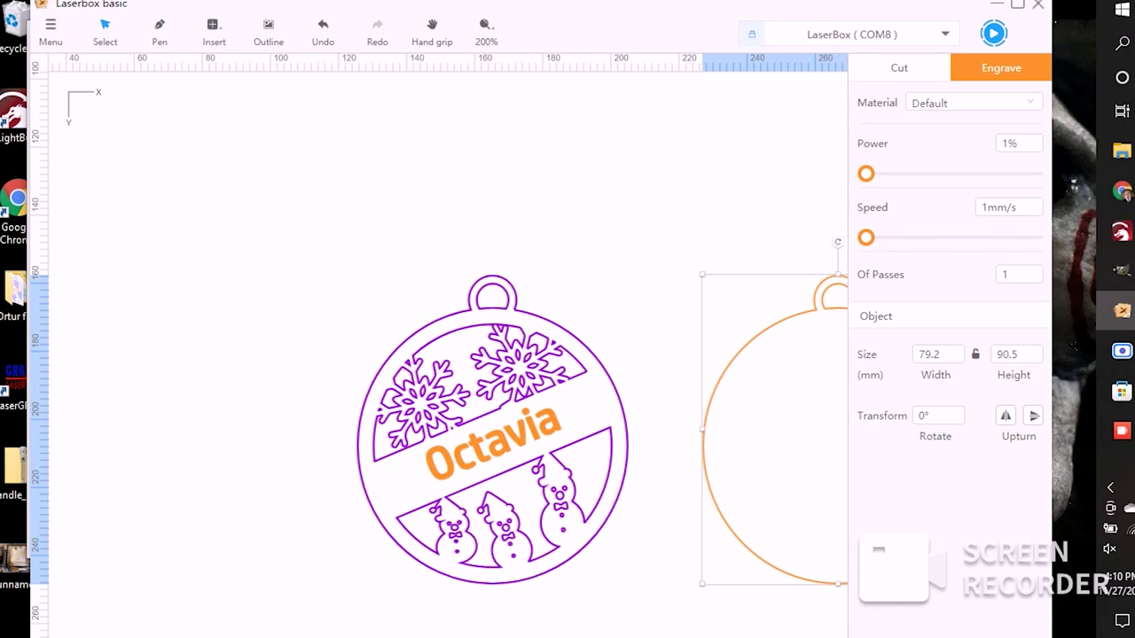
pyautogui.click(492, 439)
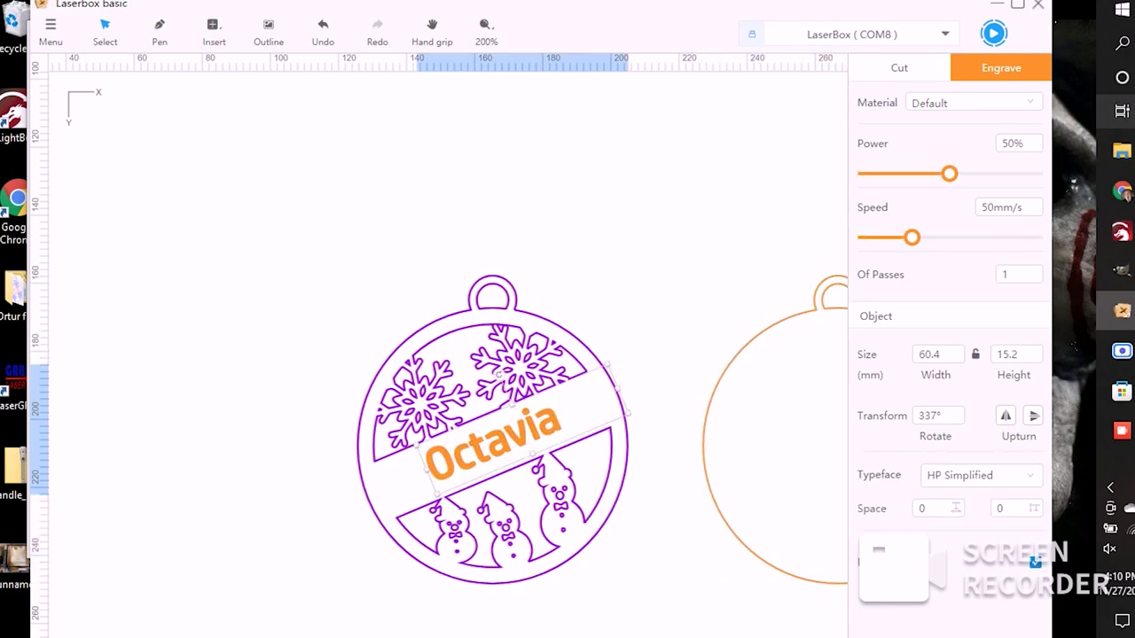
# Step: Choose Basswood as the Engrave material preset for the Octavia text
pyautogui.click(974, 103)
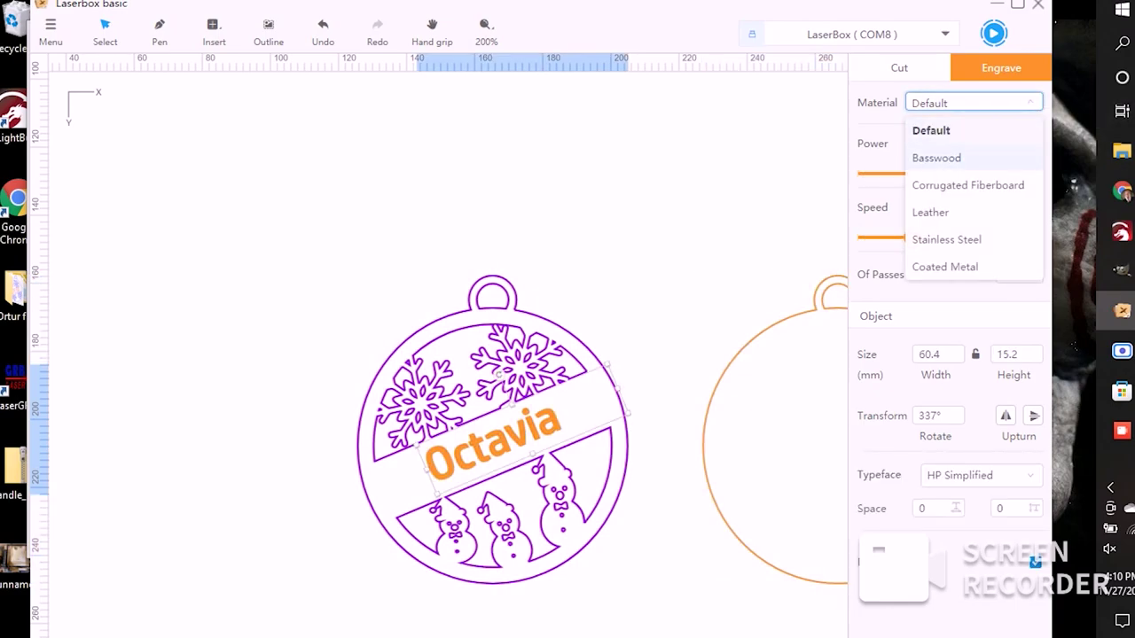
pyautogui.click(936, 158)
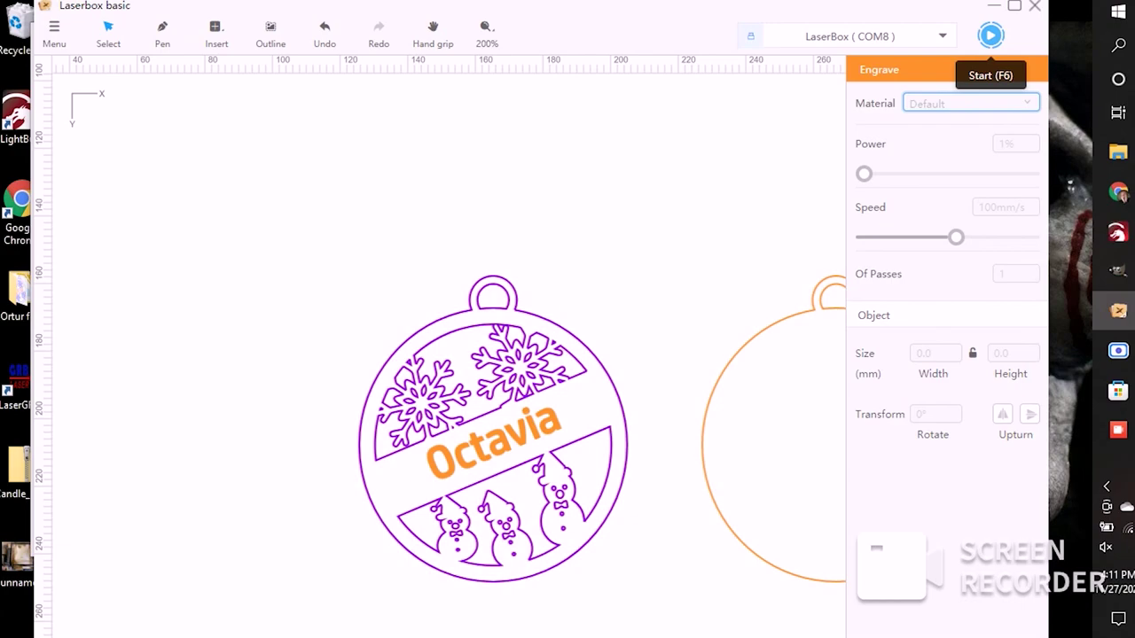
# Step: Start the ornament laser job to bring up the Working preview
pyautogui.click(990, 35)
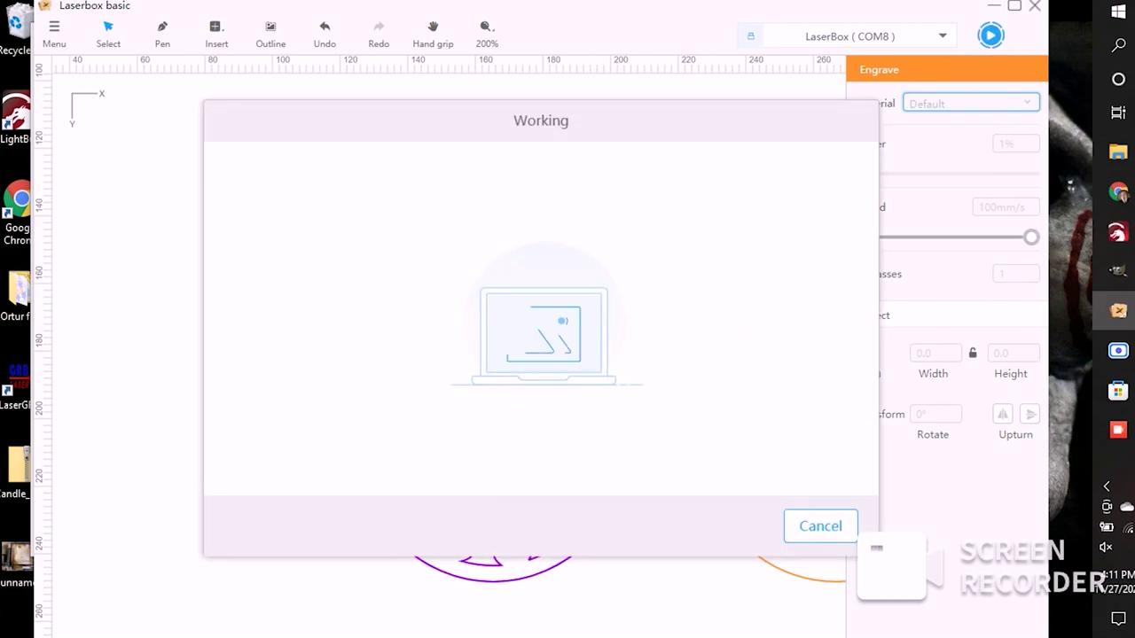